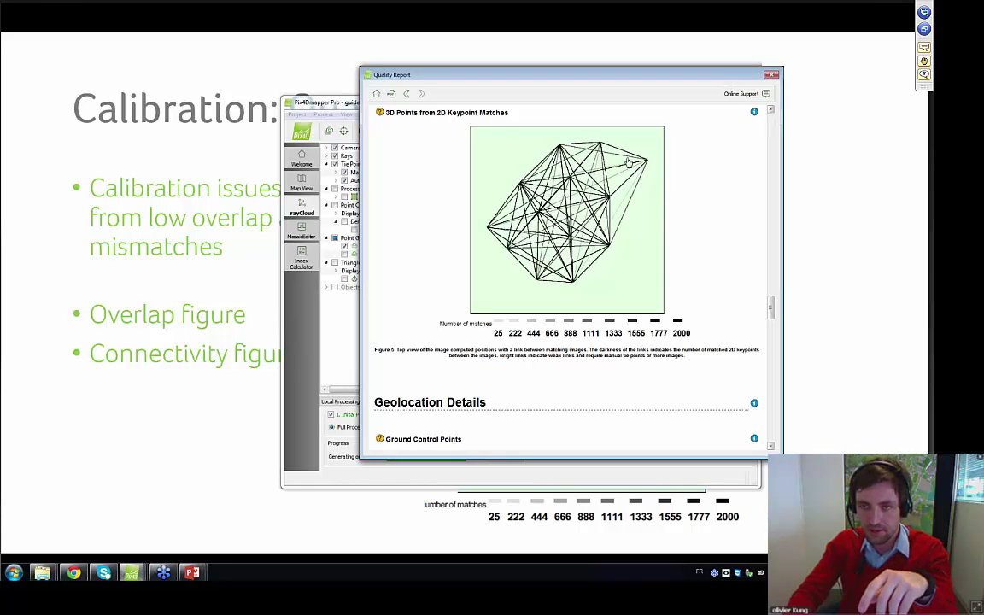
- Close the guided_tour quality report, switch to the other open Pix4Dmapper project and open its quality report
left_click(771, 76)
mouse_move(130, 571)
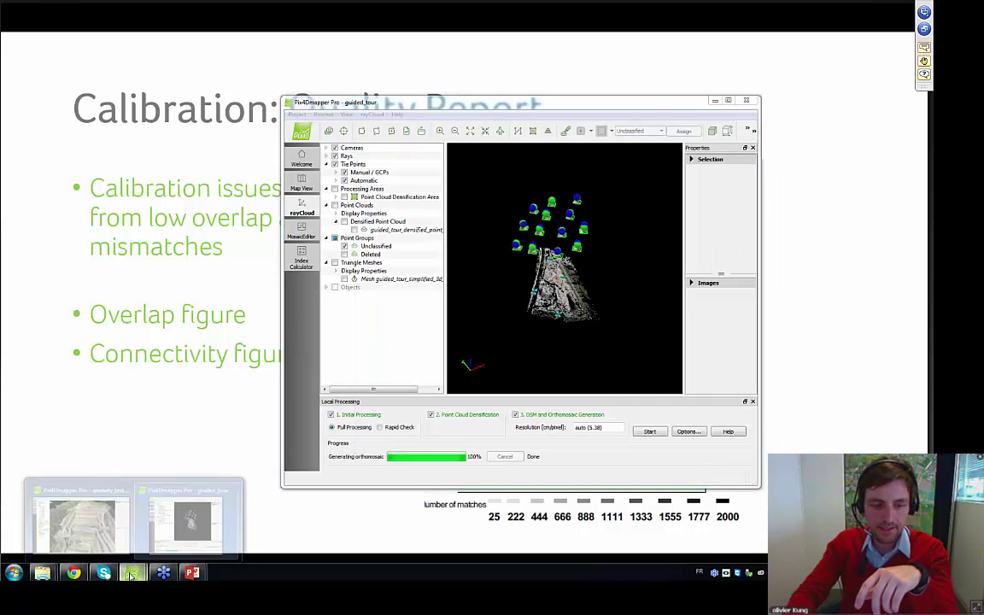
left_click(107, 536)
left_click(122, 37)
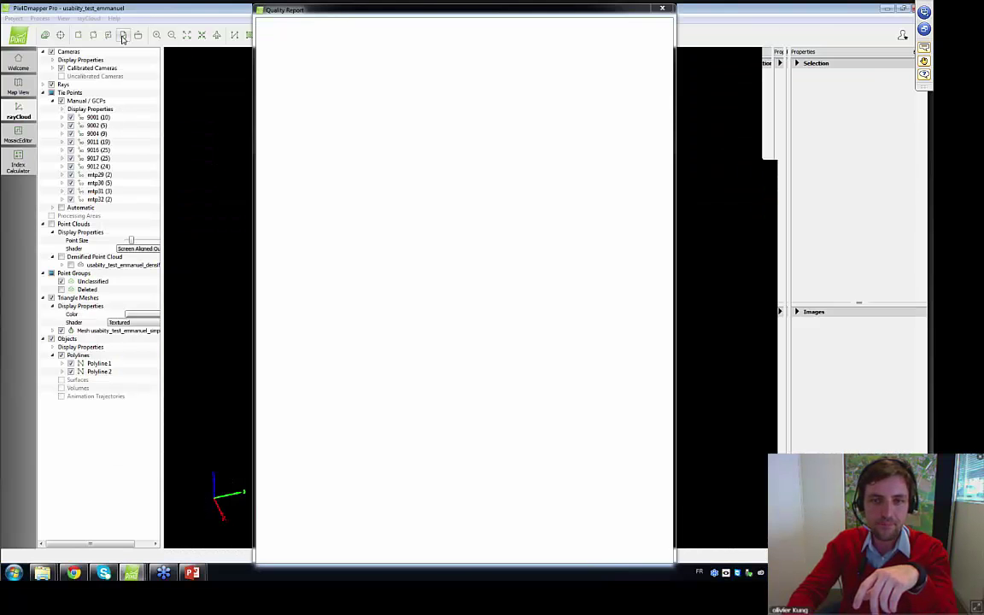
- Examine the Overlap figure and the enlarged 3D Points from 2D Keypoint Matches graph, then return to the report page
scroll(548, 373, "down", 15)
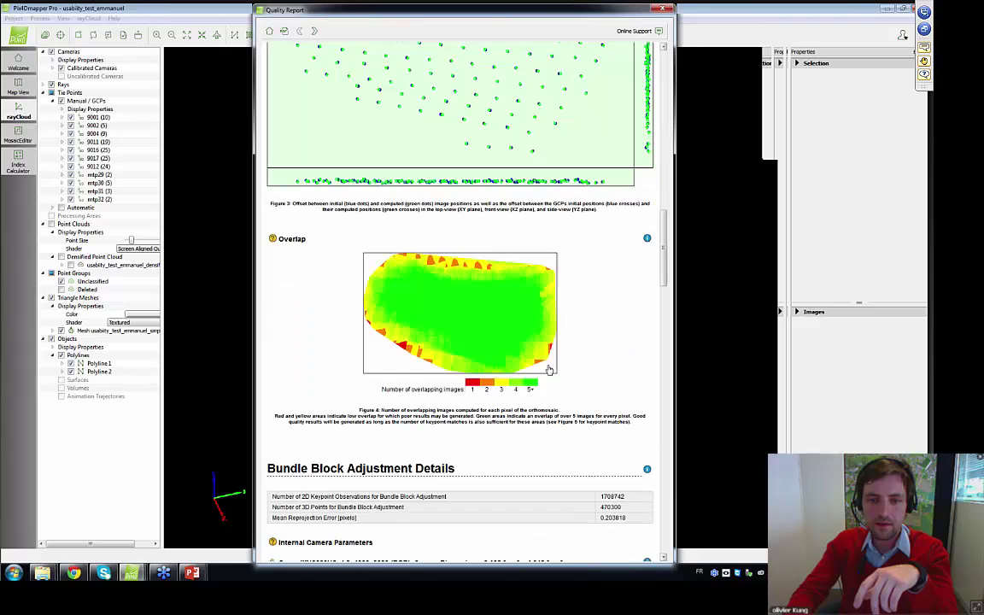
scroll(548, 373, "down", 8)
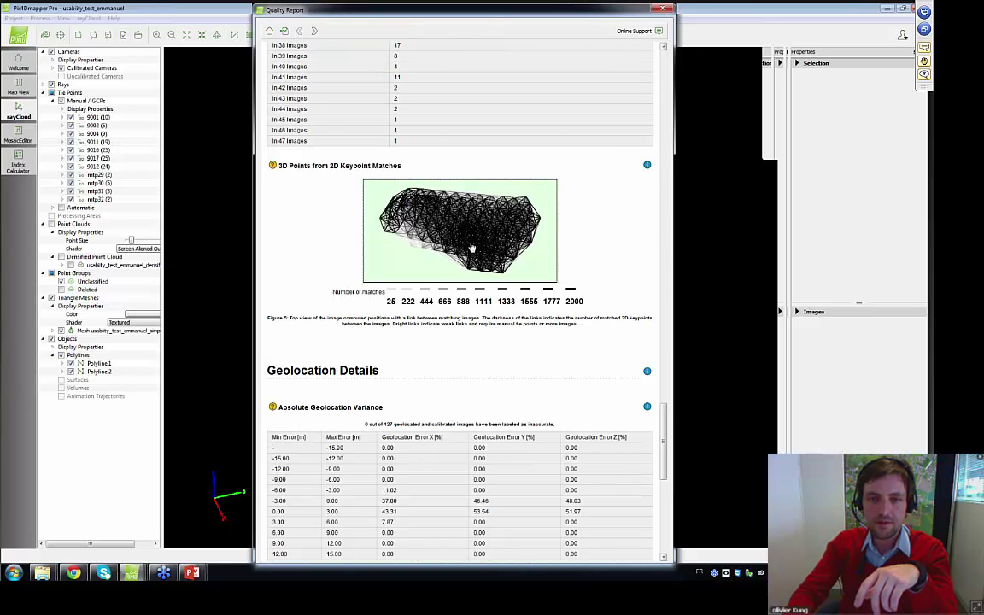
left_click(470, 247)
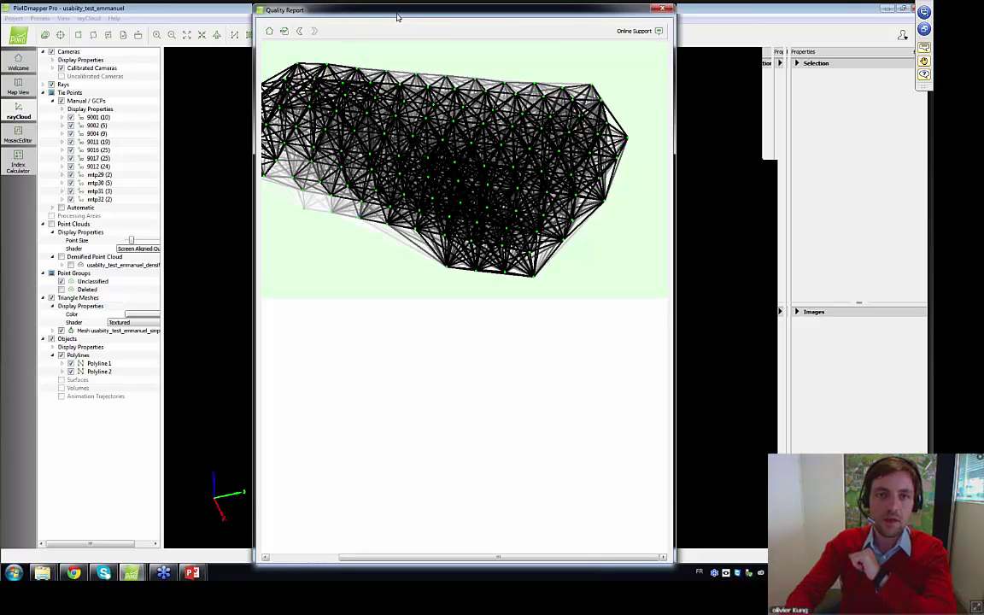
left_click_drag(397, 17, 523, 57)
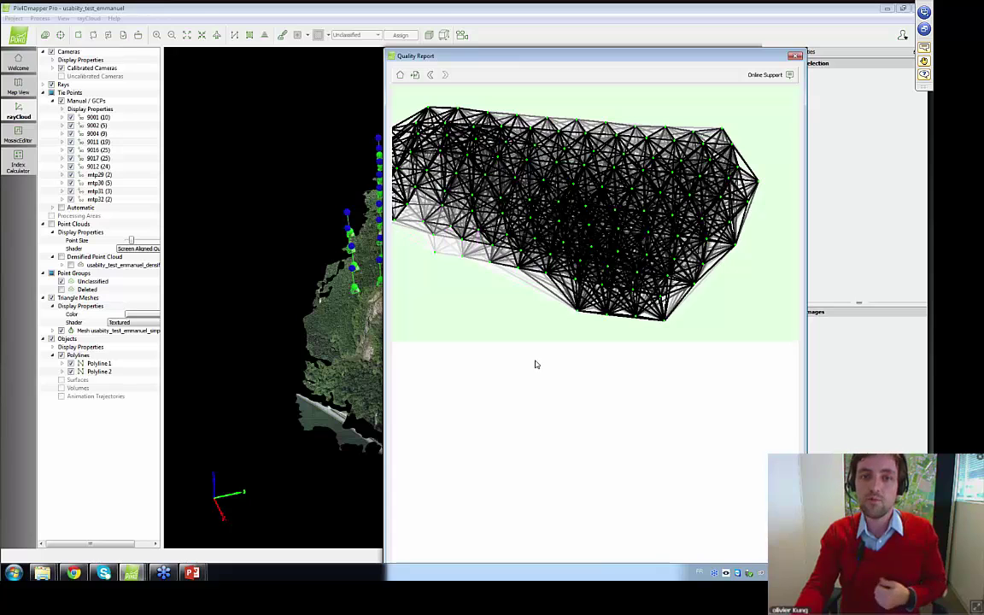
left_click(429, 74)
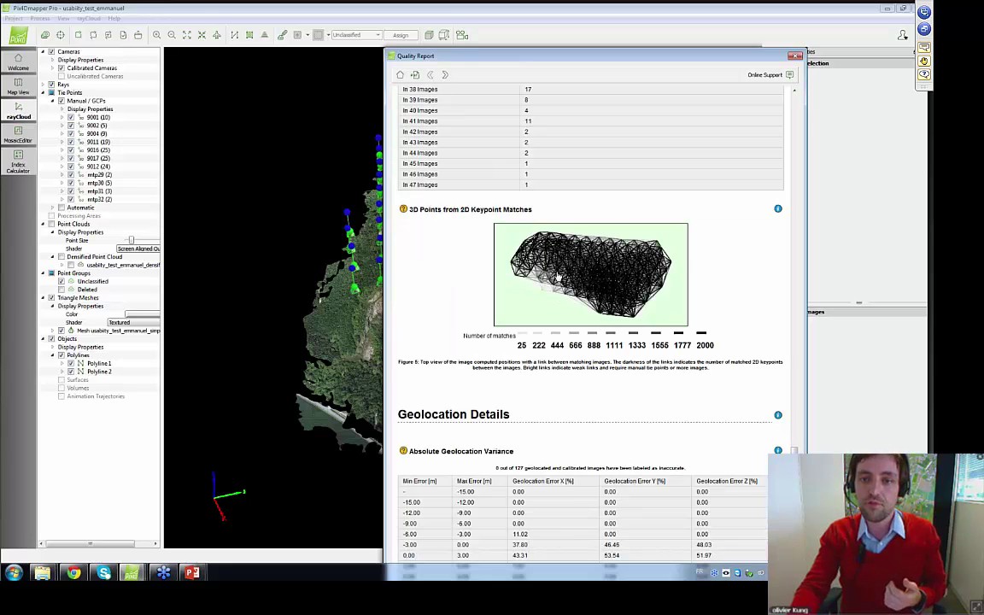
- Review the keypoint match table and connectivity figure once more, then close the quality report
scroll(557, 293, "up", 3)
scroll(556, 293, "up", 1)
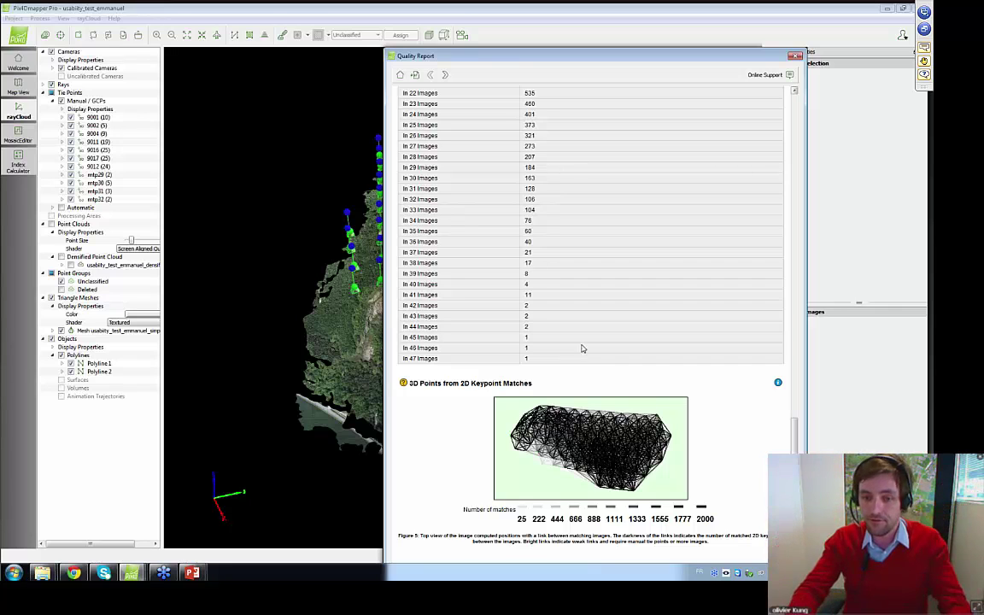
scroll(586, 384, "down", 3)
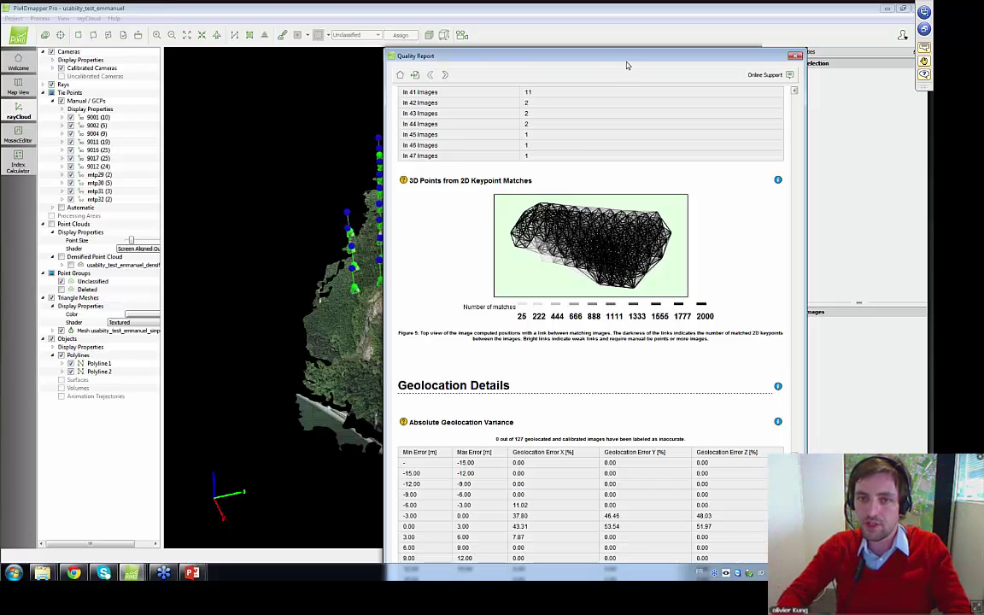
left_click_drag(621, 59, 497, 76)
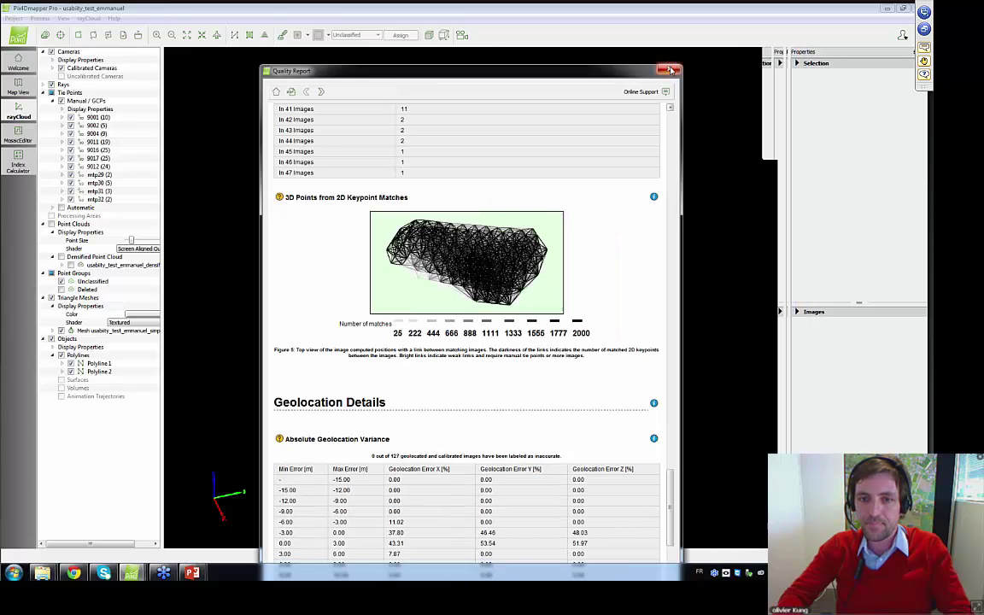
left_click(671, 70)
- Switch to the running PowerPoint slide show and advance to the "Geolocation: GCPs" slide
mouse_move(193, 572)
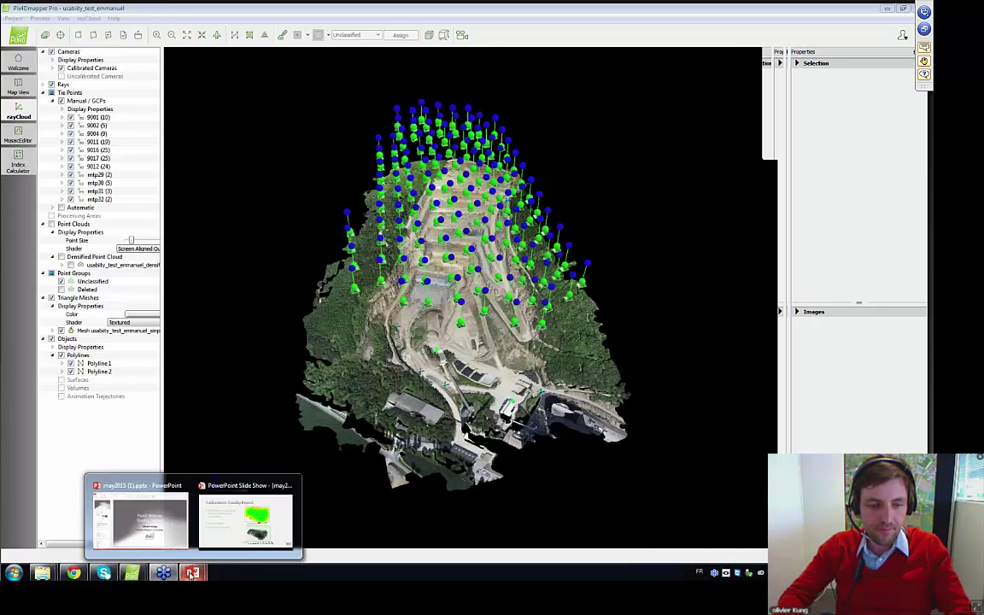
mouse_move(171, 514)
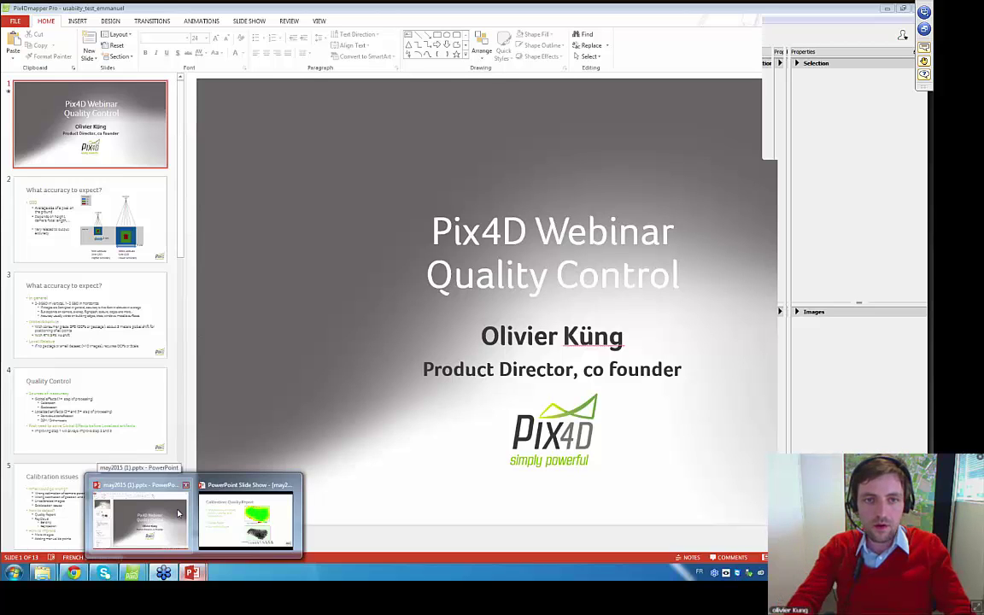
left_click(247, 513)
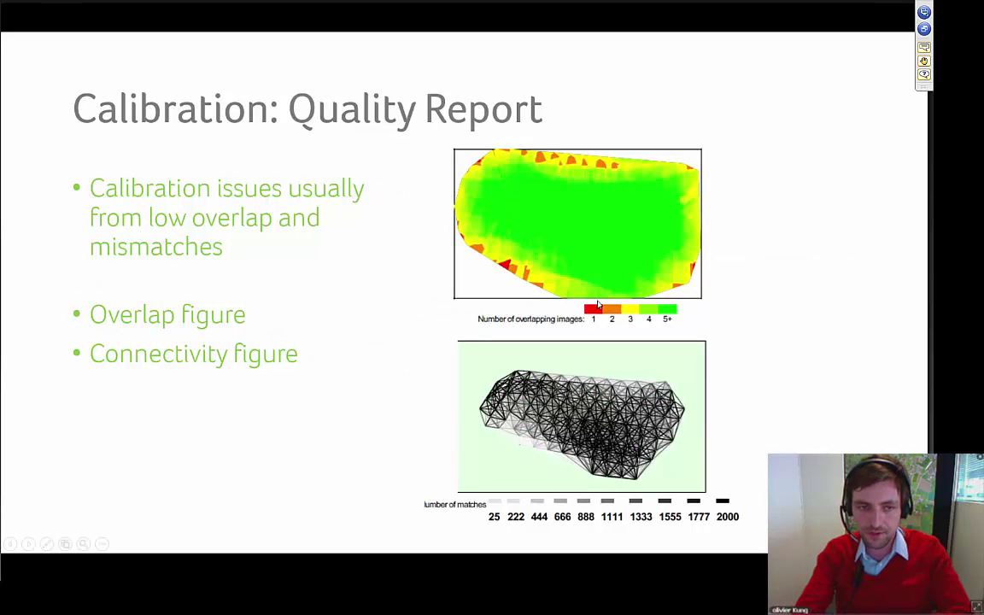
key("Right")
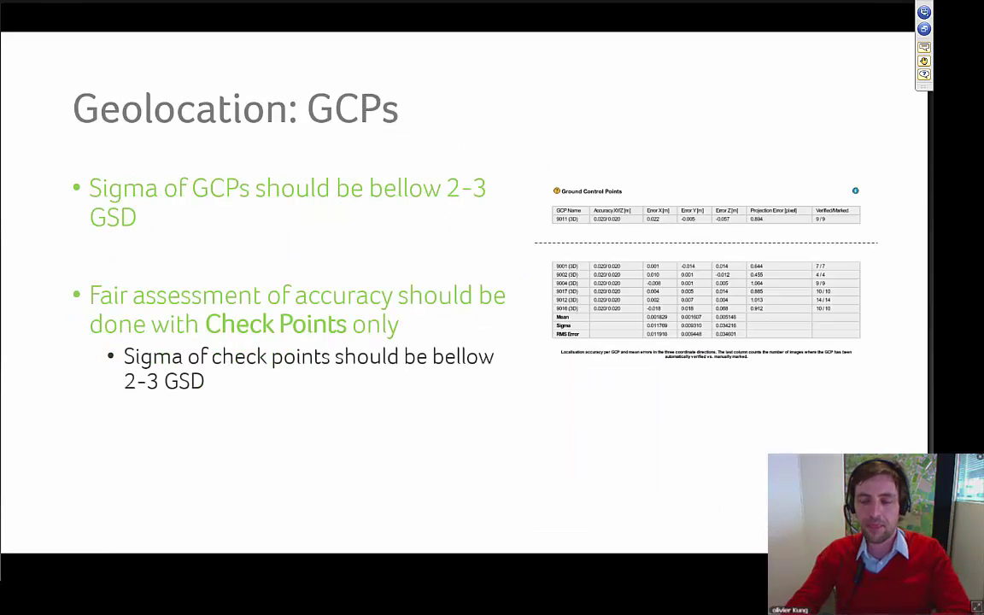
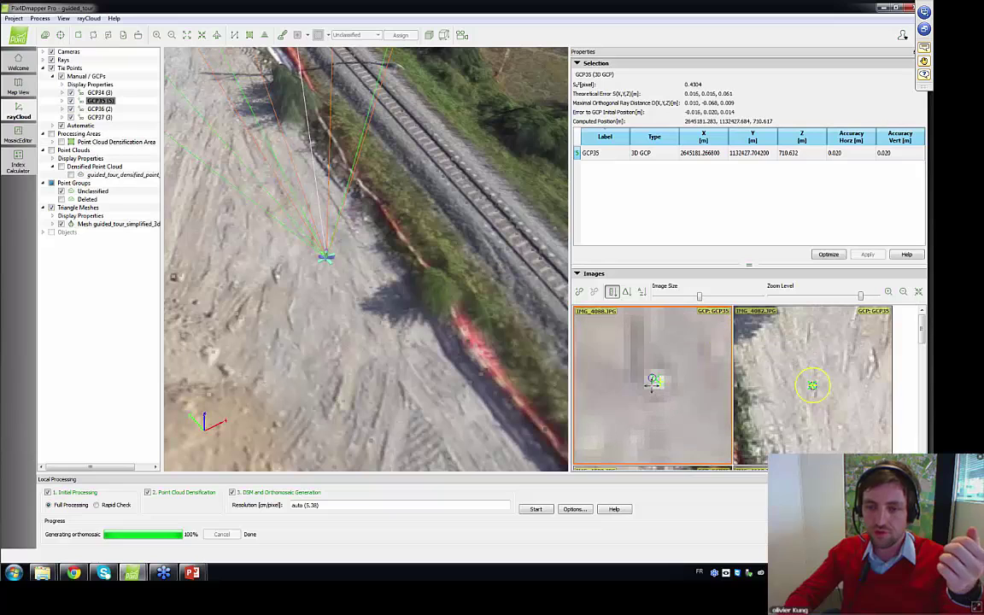
- Open the guided_tour quality report, examine the Ground Control Points errors and RMS values under Geolocation Details, and close the report
scroll(652, 386, "down", 3)
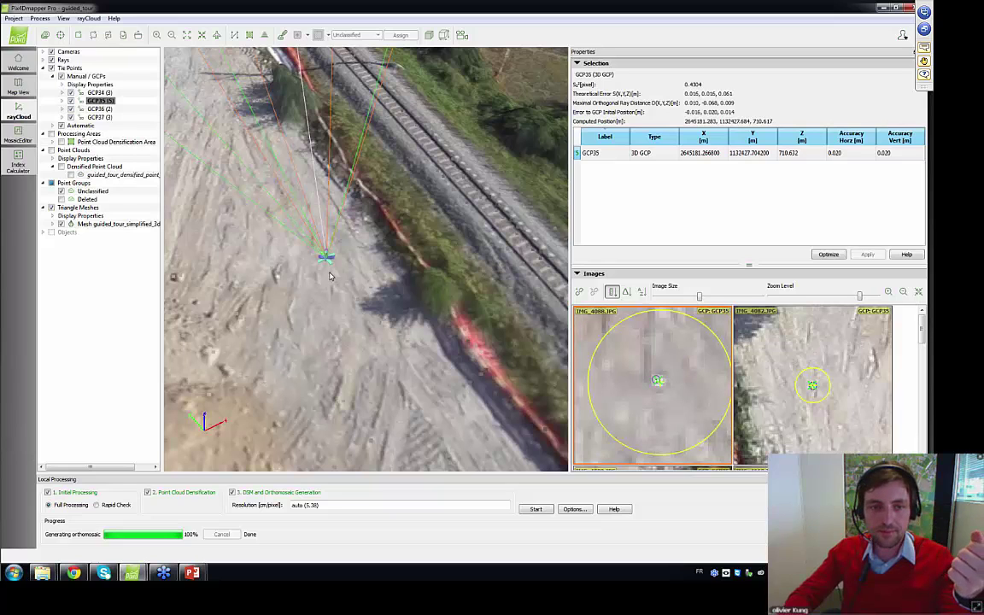
middle_click_drag(330, 276, 376, 353)
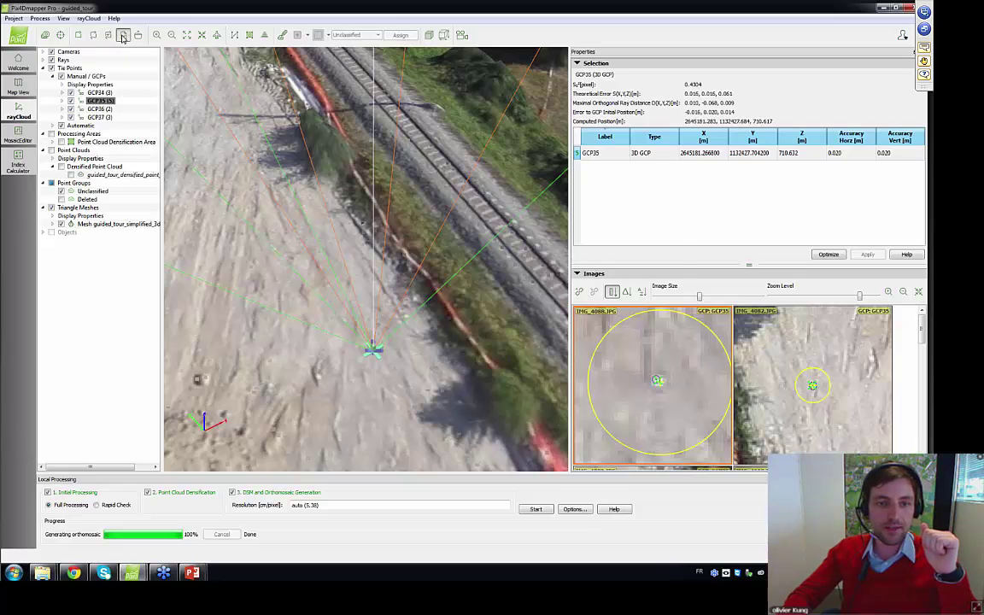
left_click(123, 36)
scroll(418, 281, "down", 15)
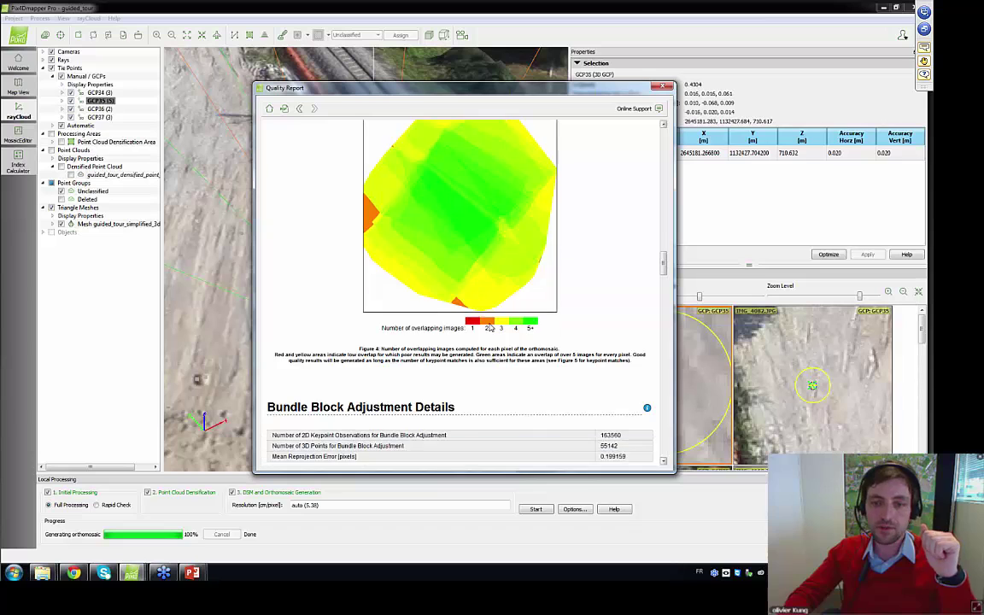
scroll(490, 329, "down", 15)
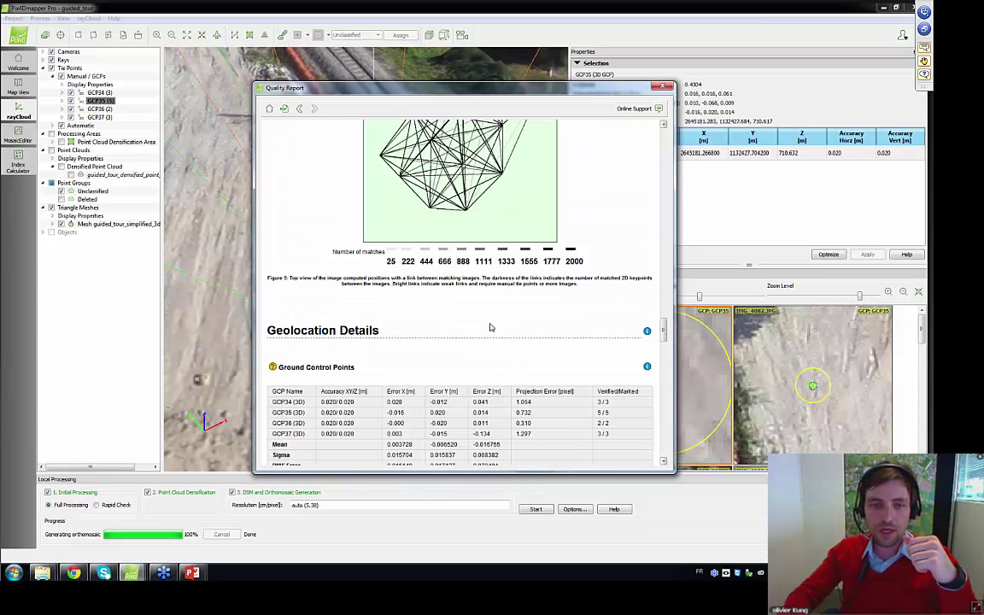
scroll(490, 328, "down", 5)
left_click_drag(258, 198, 317, 226)
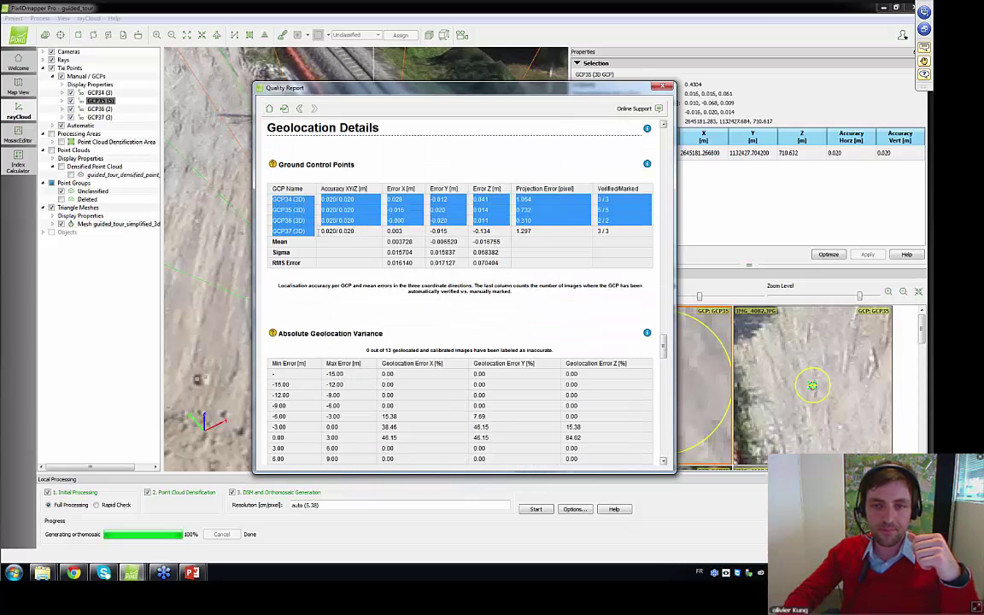
left_click_drag(489, 263, 434, 263)
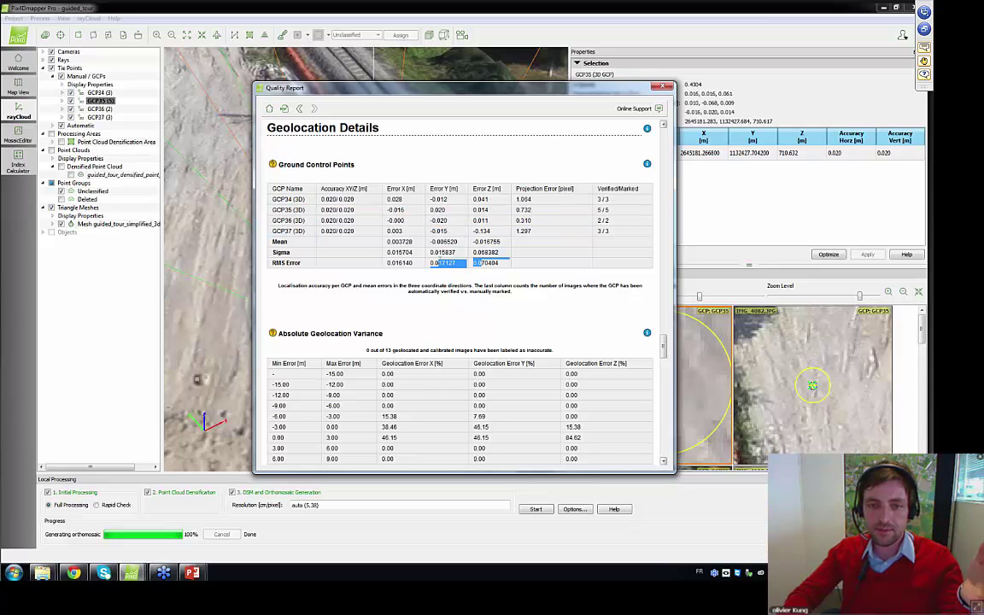
left_click(385, 262)
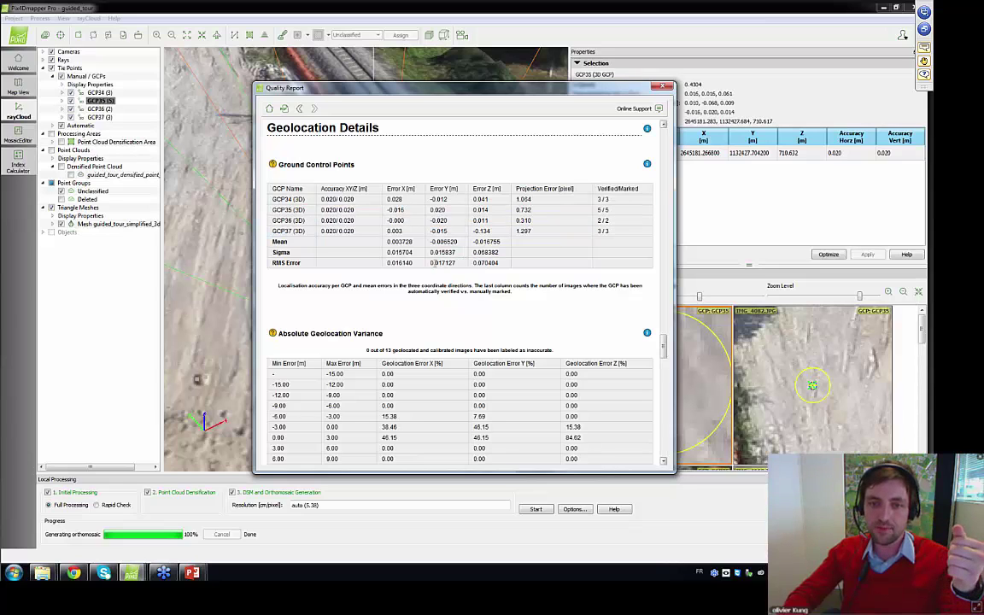
left_click(666, 88)
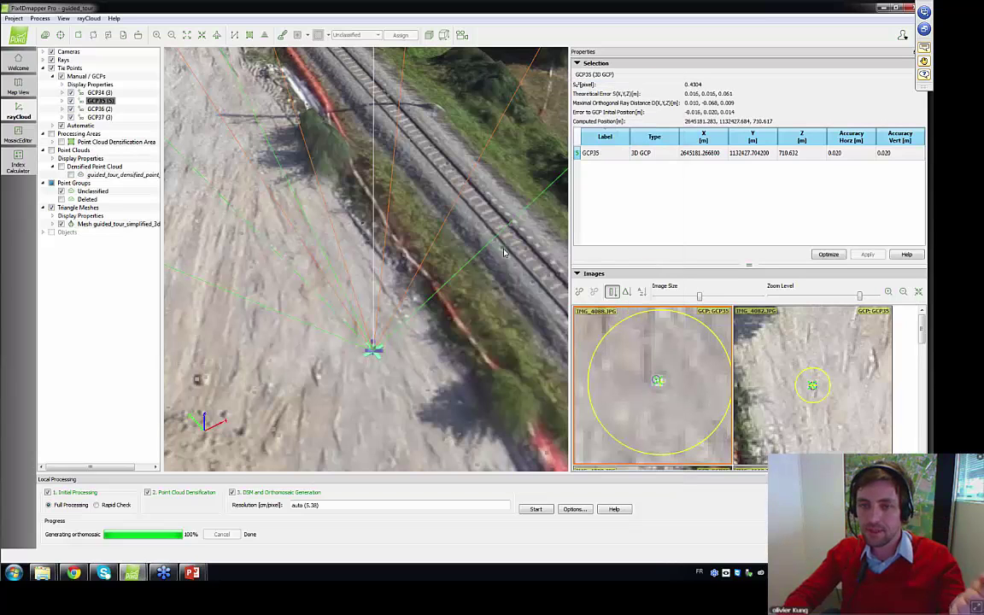
- Change the type of GCP35 from 3D GCP to Check Point and apply the change
left_click(647, 157)
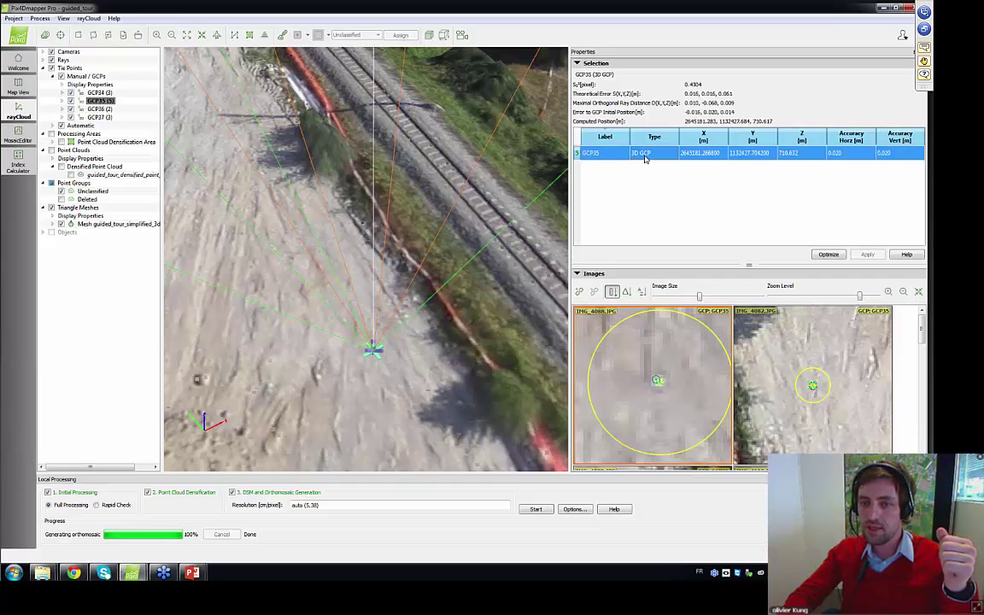
double_click(649, 157)
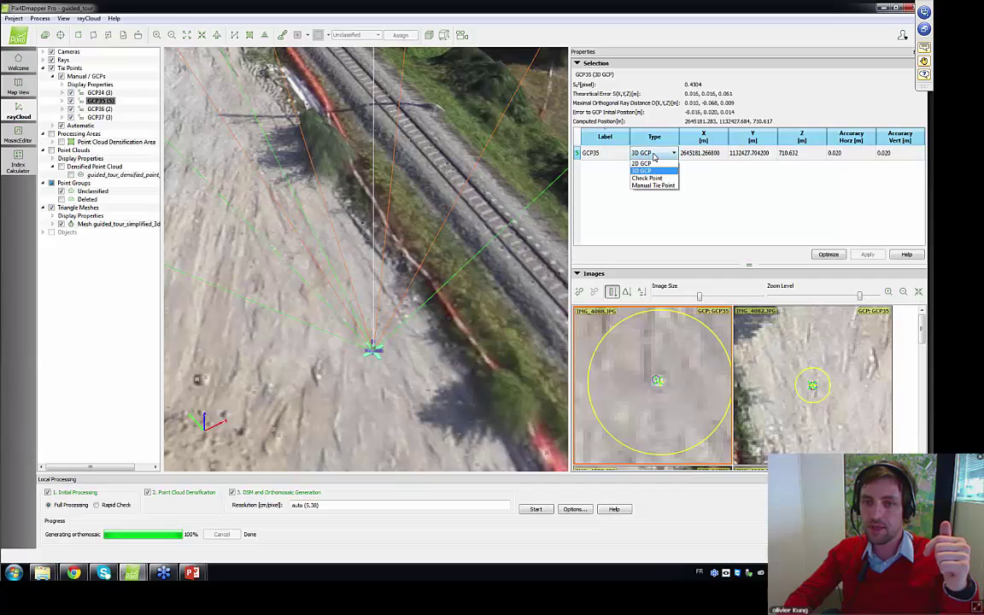
left_click(654, 179)
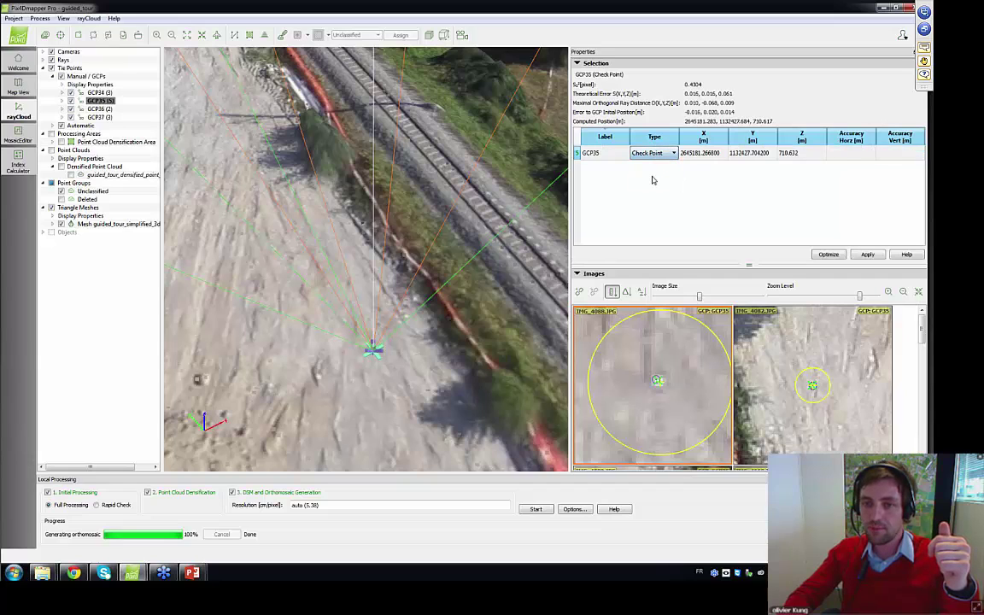
left_click(868, 253)
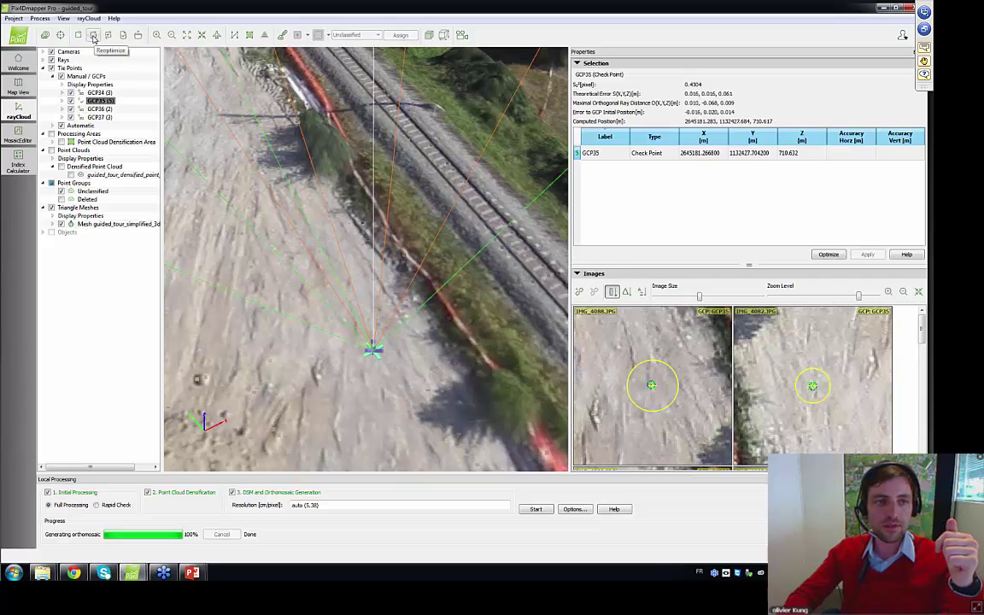
- Rerun only Initial Processing, excluding Point Cloud Densification and DSM and Orthomosaic Generation, and accept overwriting the existing results
left_click(148, 492)
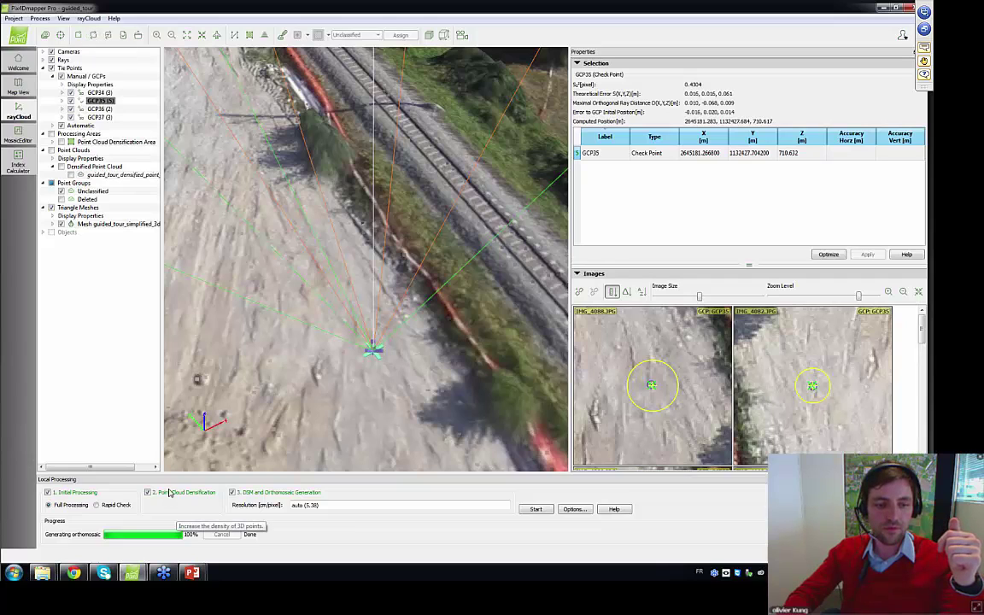
left_click(231, 492)
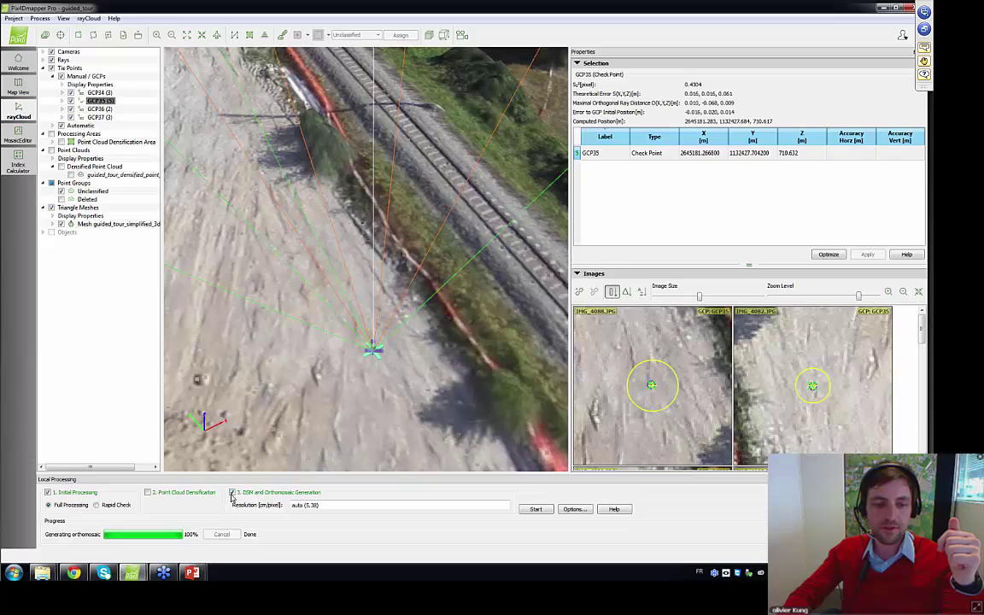
left_click(536, 510)
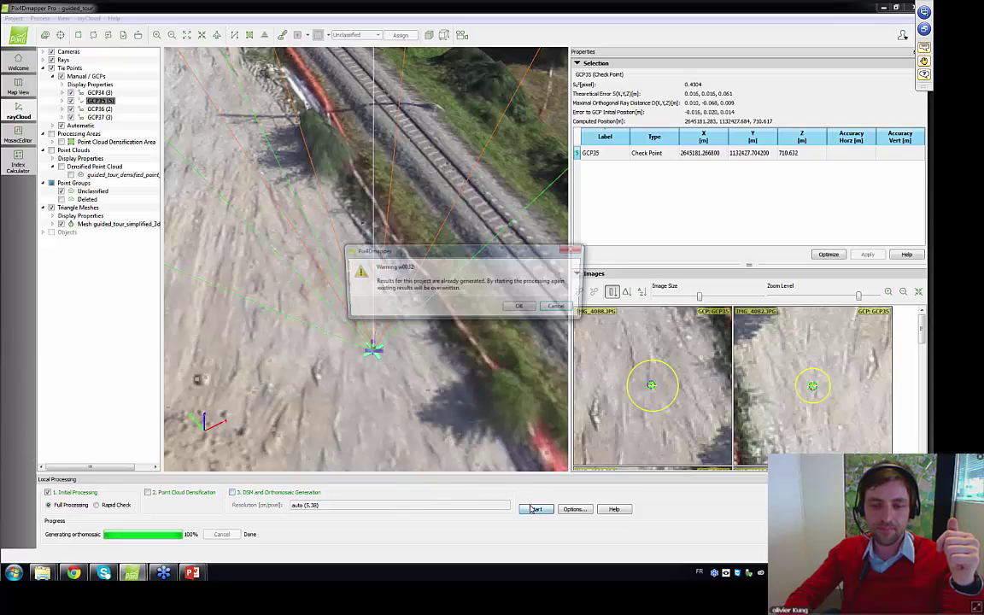
left_click(521, 309)
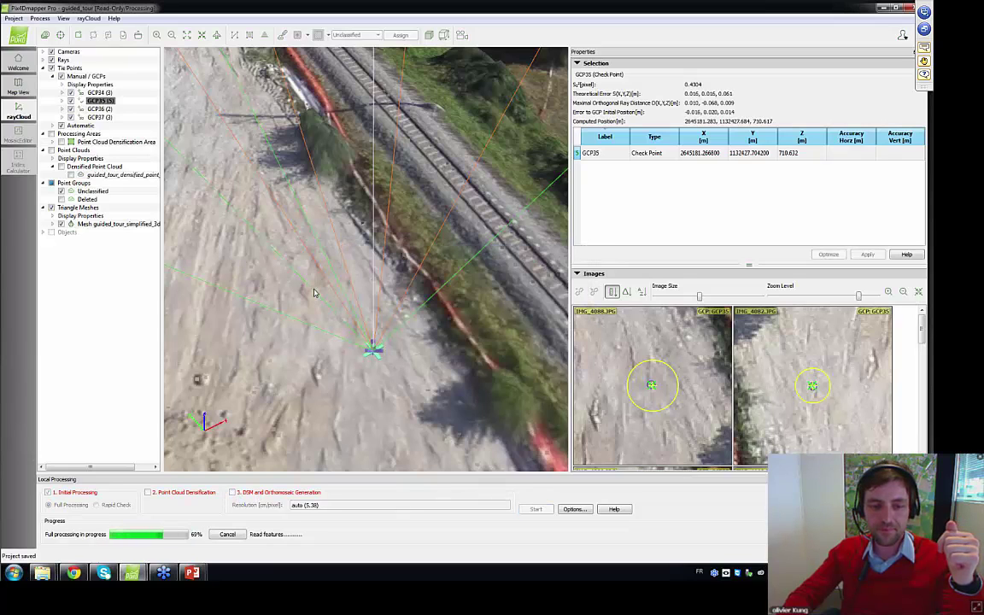
scroll(315, 293, "down", 3)
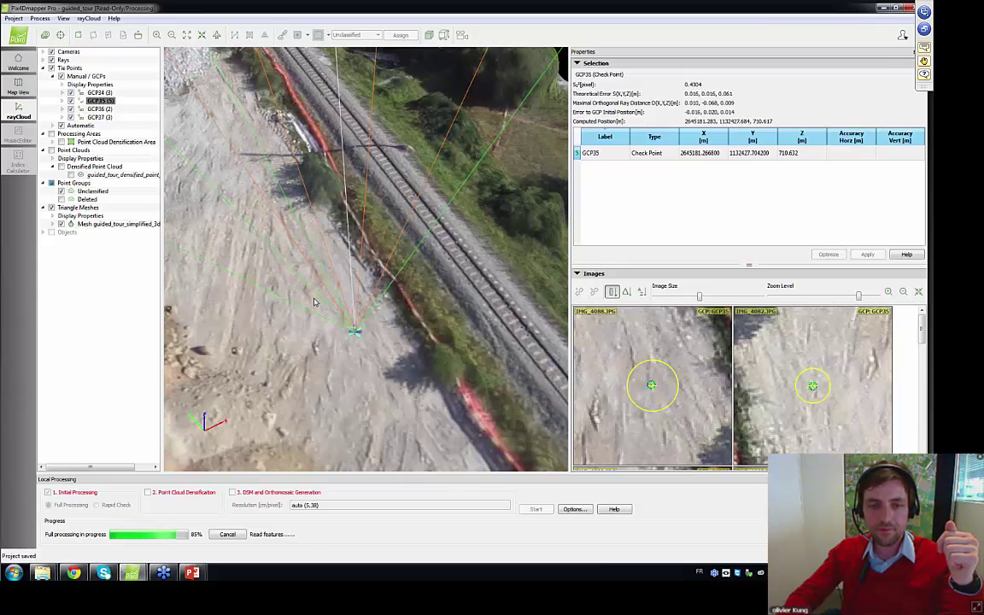
scroll(323, 309, "down", 2)
left_click_drag(324, 310, 520, 269)
scroll(406, 330, "up", 5)
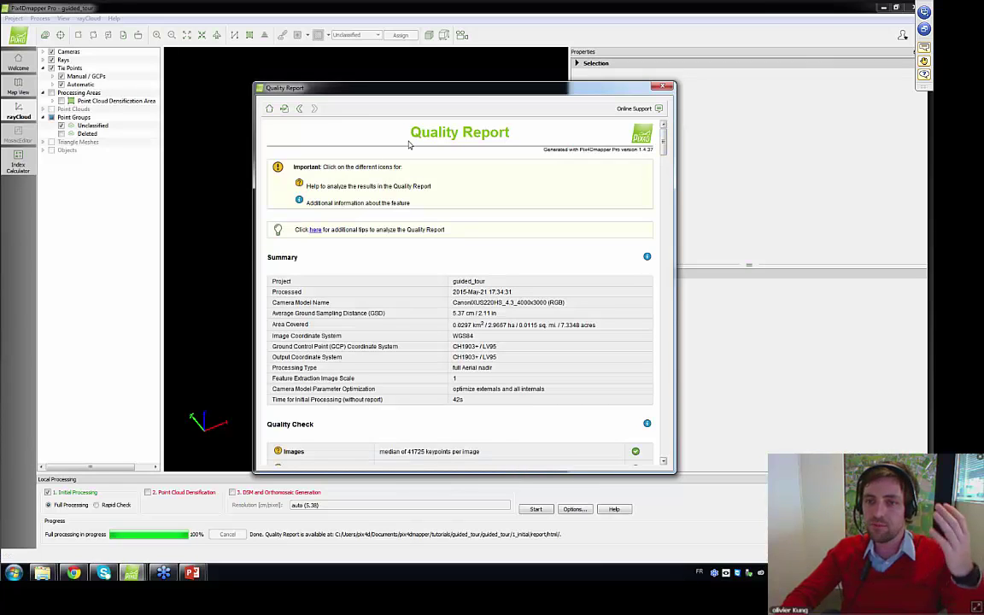
- Examine the ground control point and check point error tables under Geolocation Details in the new quality report
scroll(431, 282, "down", 15)
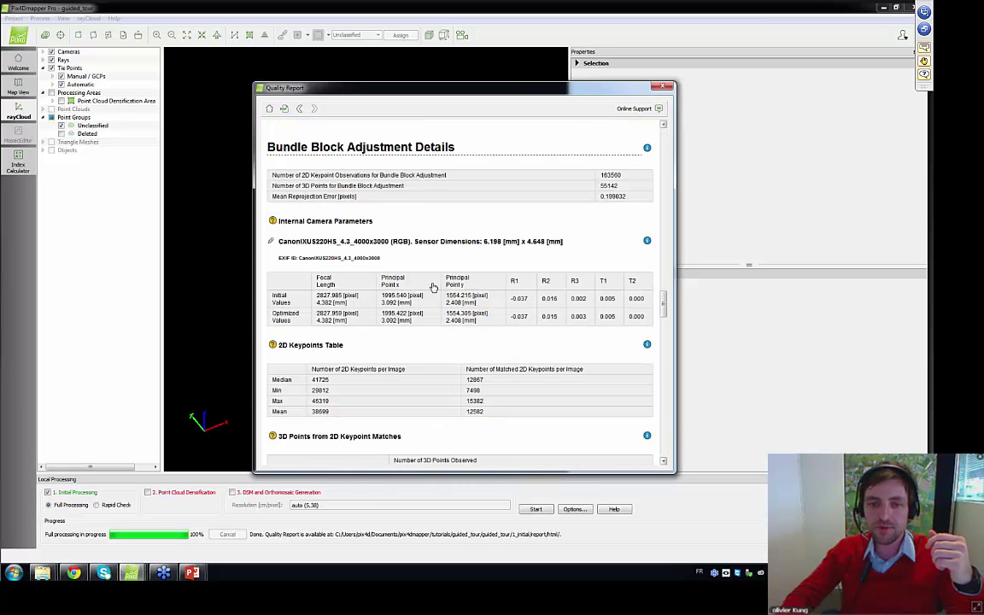
scroll(433, 286, "down", 12)
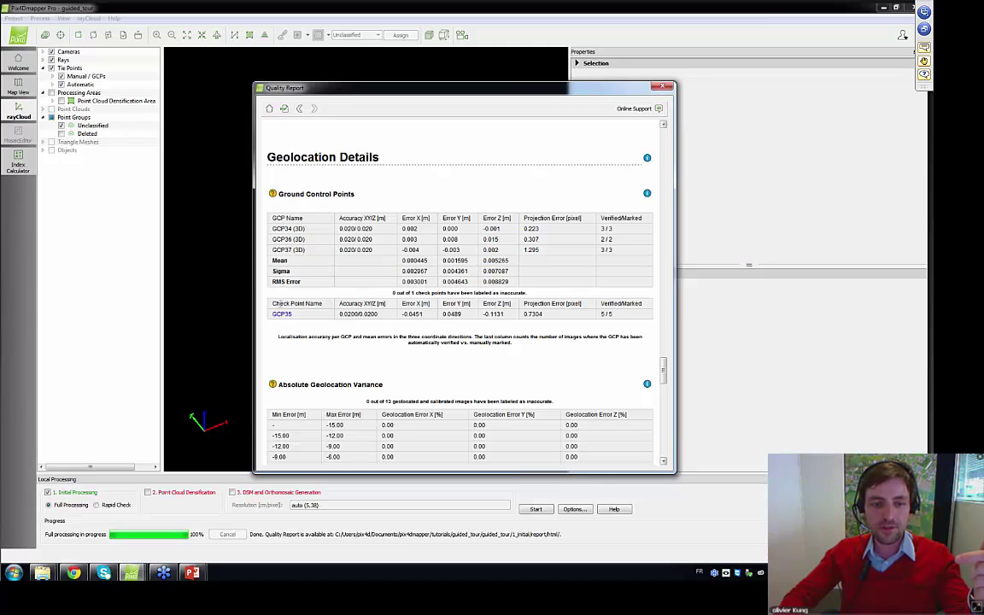
- Compare the RMS errors of the ground control points with the X, Y and Z errors of check point GCP35
left_click_drag(273, 303, 301, 314)
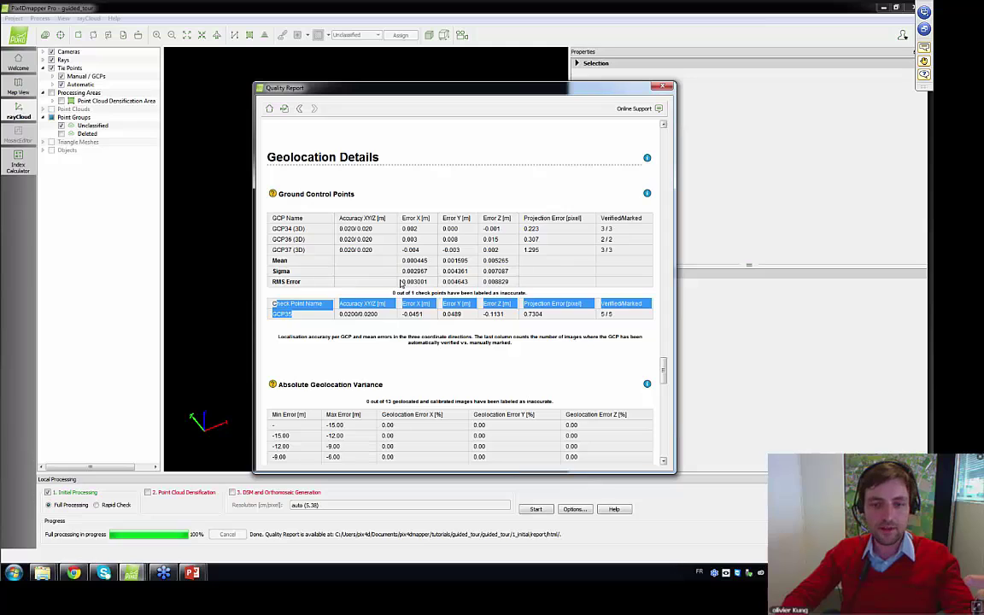
left_click_drag(404, 282, 495, 282)
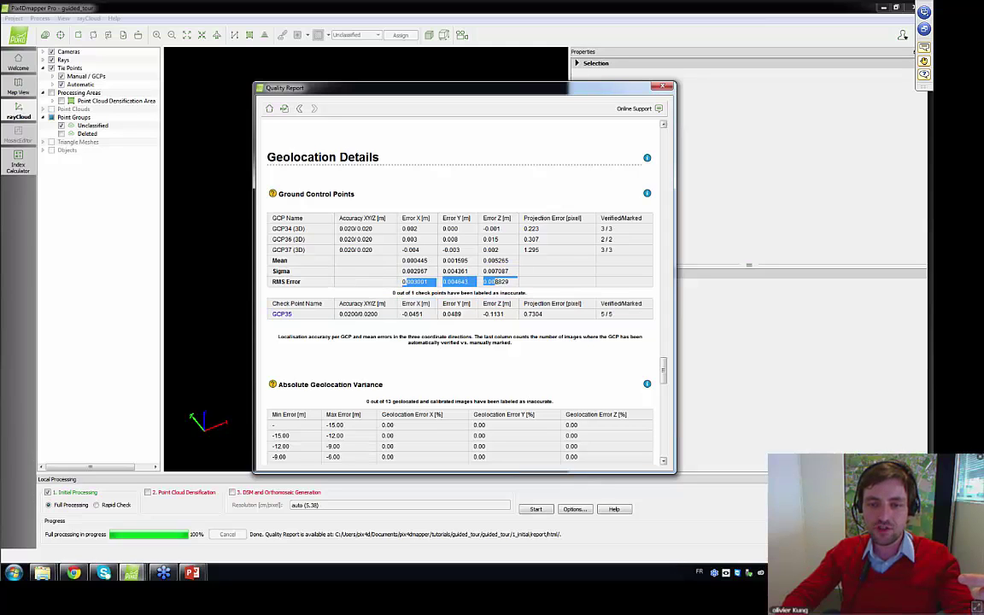
left_click(495, 282)
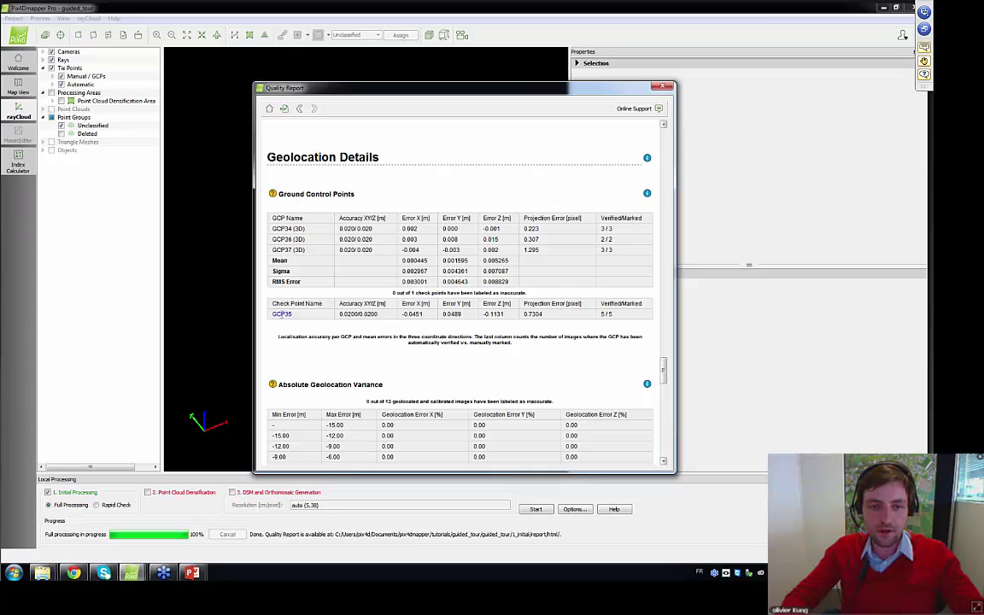
left_click_drag(281, 315, 284, 315)
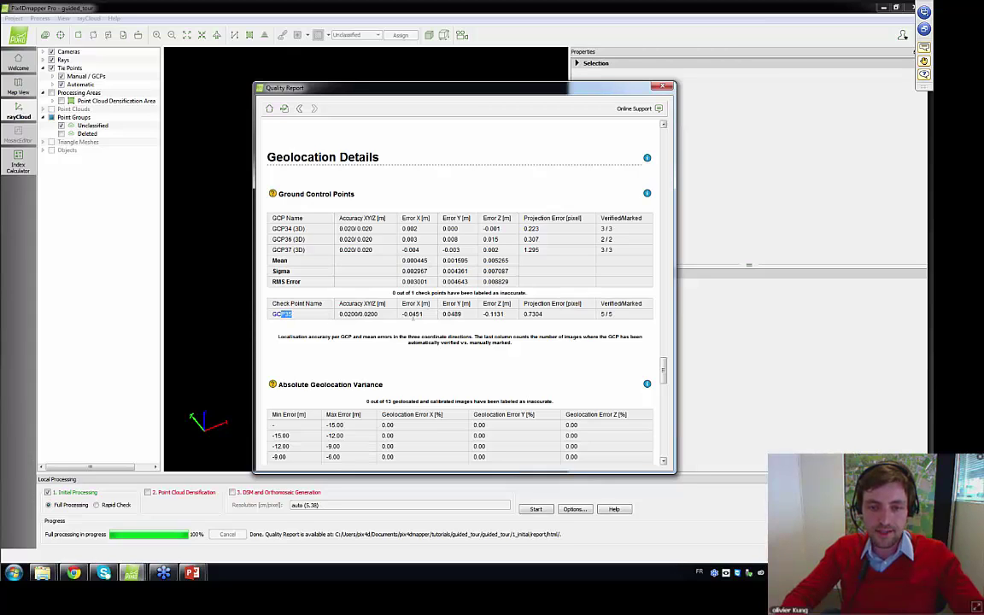
left_click(413, 315)
left_click_drag(414, 315, 417, 315)
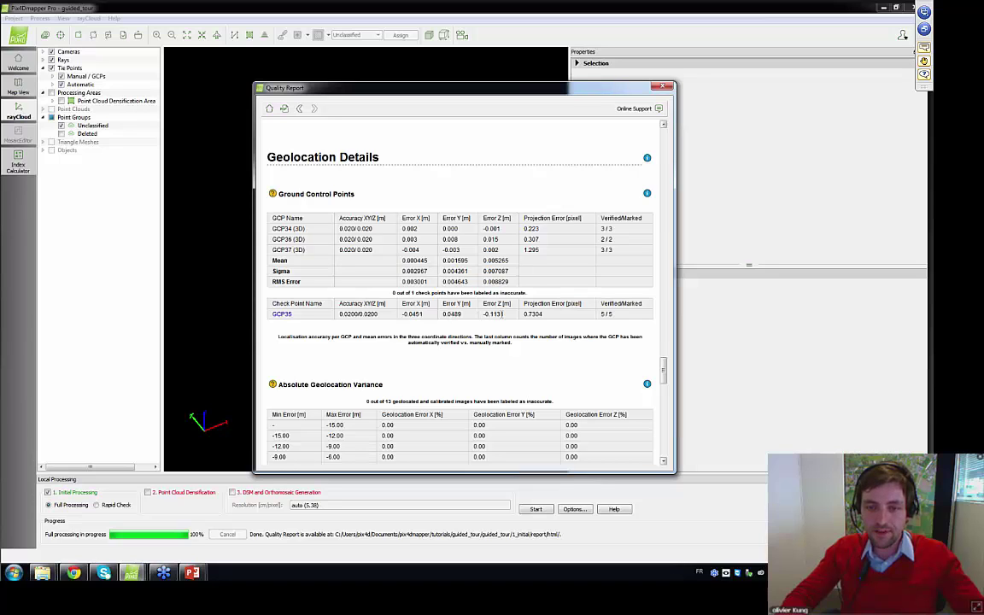
- Check the average ground sampling distance in the report summary against the GCP35 errors under Geolocation Details, and close the quality report
left_click_drag(664, 365, 695, 148)
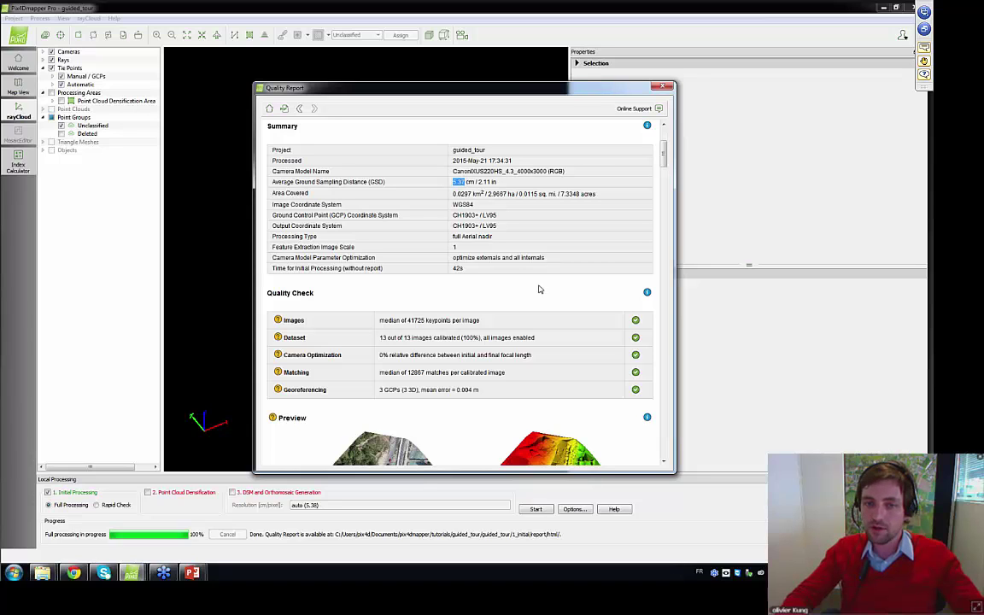
left_click_drag(664, 152, 664, 377)
left_click_drag(632, 398, 267, 404)
left_click(268, 406)
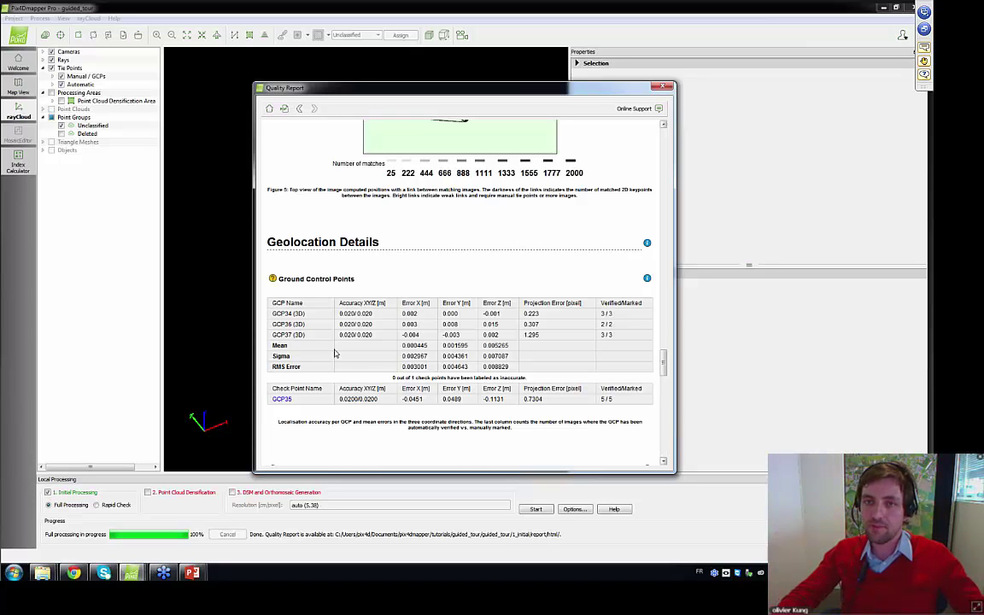
left_click(660, 86)
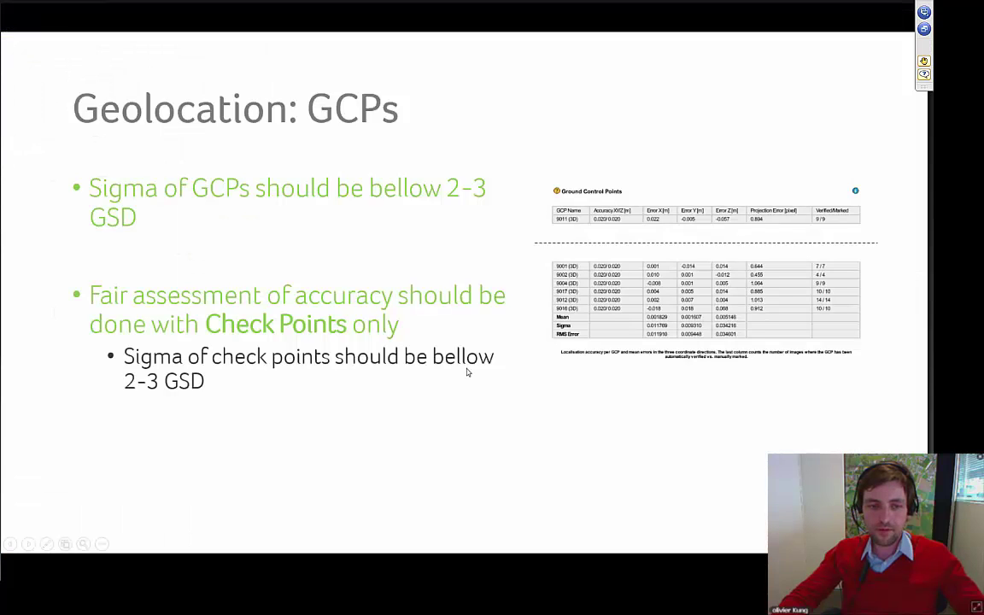
- Advance the presentation to the Calibration: rayCloud slide and switch to the guided_tour project in Pix4Dmapper
left_click(467, 373)
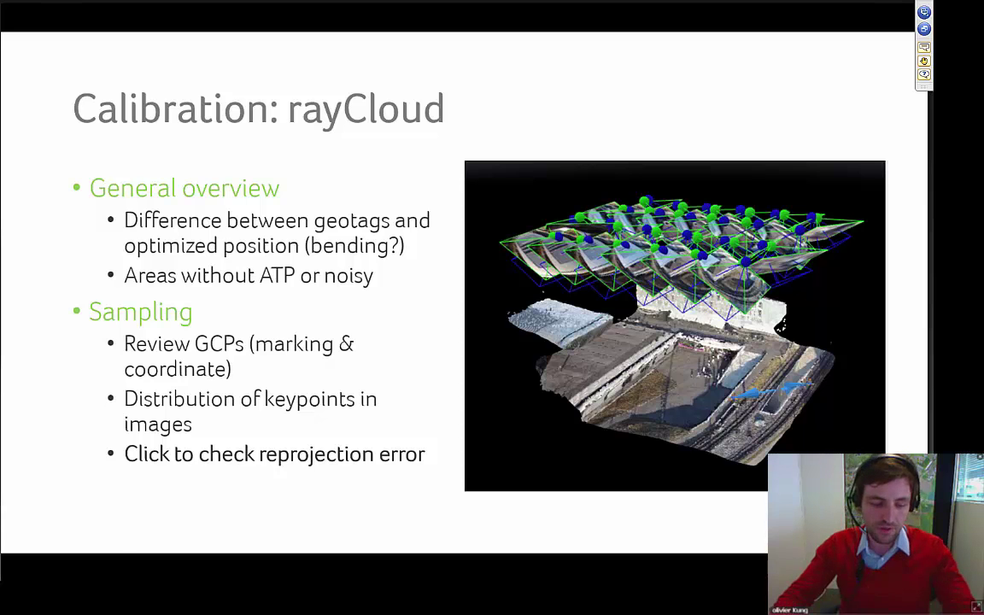
key("super")
left_click(133, 572)
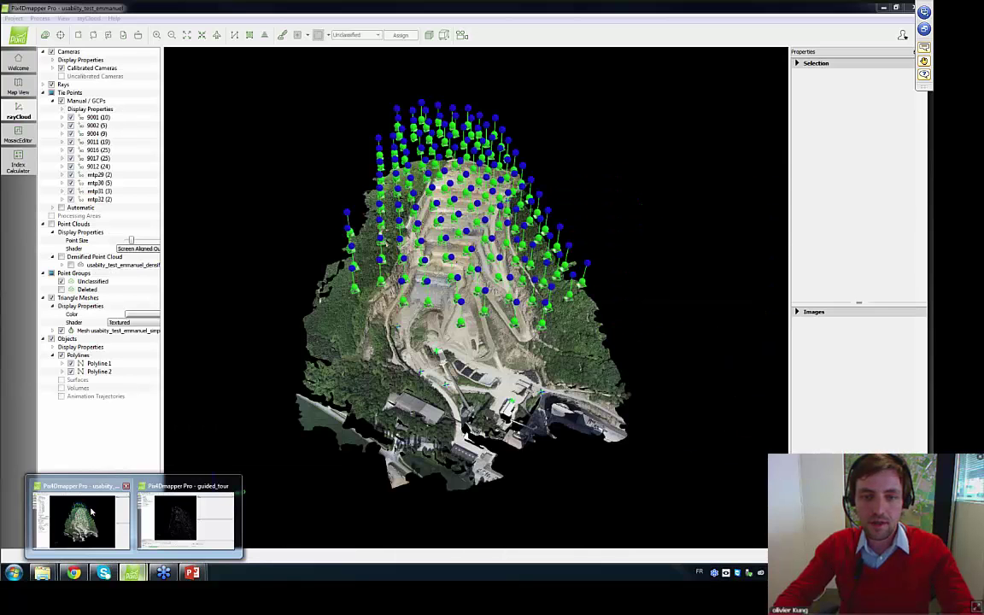
left_click(86, 517)
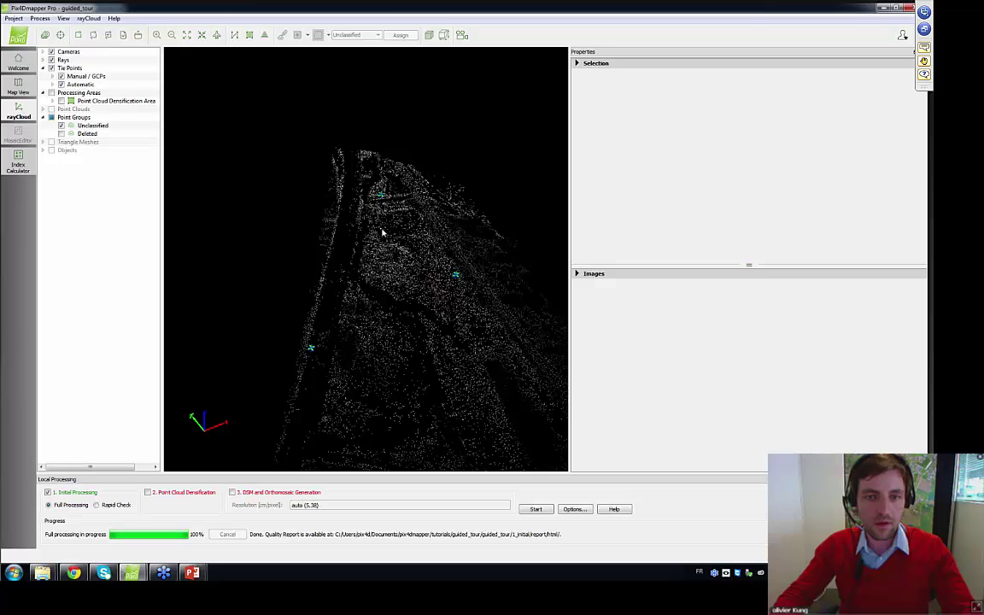
- Examine the offsets between the initial and computed camera positions above the guided_tour tie points from several angles and from the side
left_click_drag(383, 233, 447, 253)
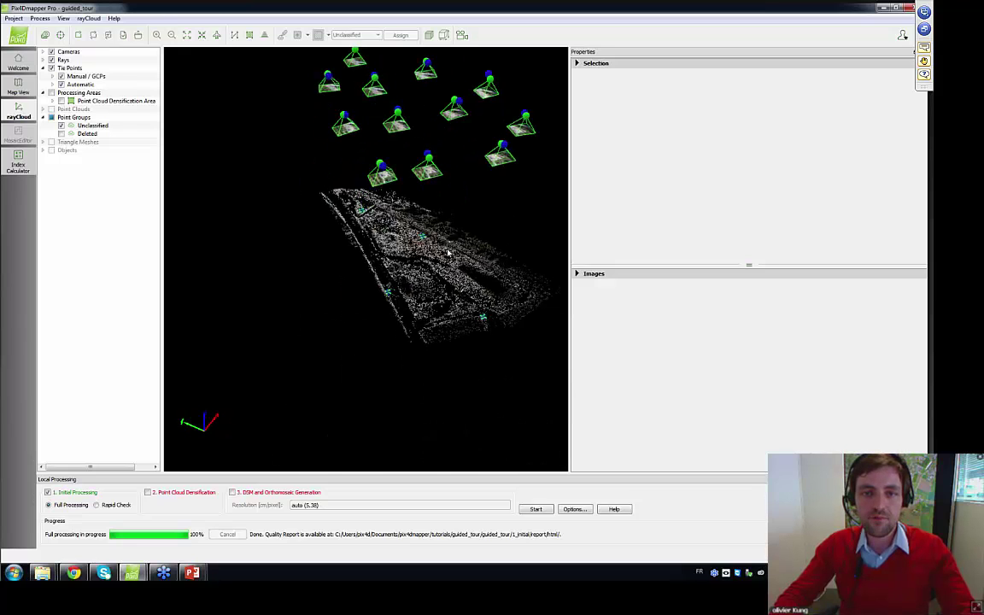
middle_click_drag(447, 253, 414, 400)
mouse_move(423, 391)
left_mouse_down()
mouse_move(570, 305)
mouse_move(579, 279)
mouse_move(547, 312)
left_mouse_up()
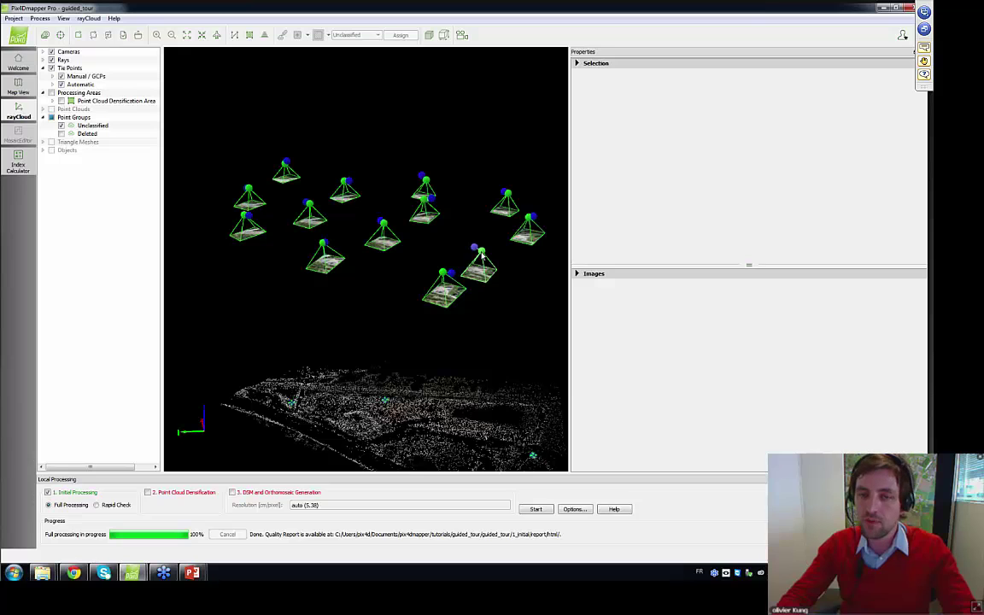
left_click_drag(467, 364, 282, 455)
middle_click_drag(352, 322, 364, 342)
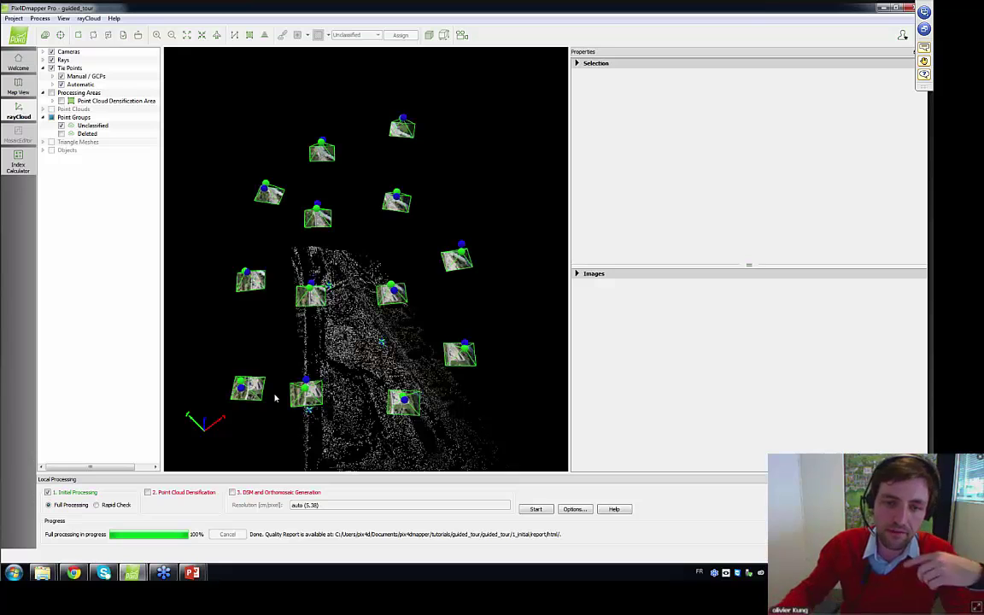
left_click_drag(308, 373, 288, 229)
middle_click_drag(354, 317, 394, 384)
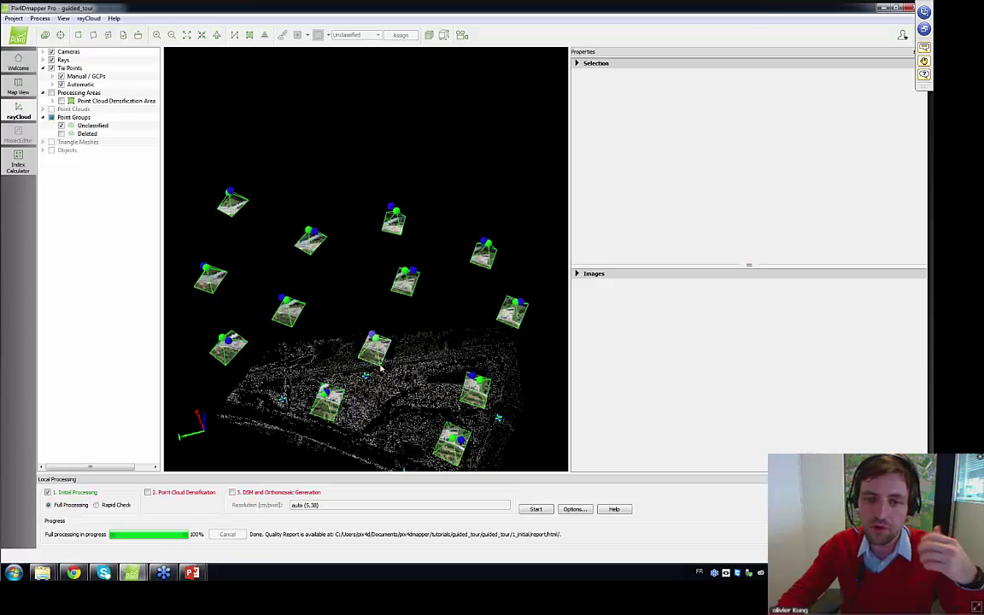
mouse_move(382, 368)
left_mouse_down()
mouse_move(428, 334)
mouse_move(444, 349)
mouse_move(394, 354)
left_mouse_up()
scroll(404, 376, "up", 3)
scroll(405, 376, "down", 5)
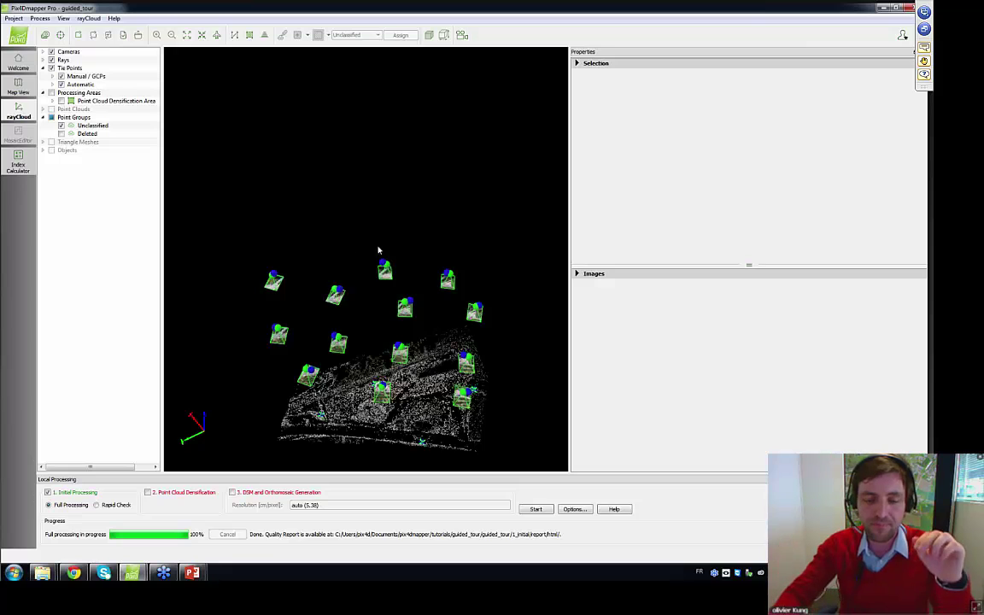
left_click_drag(376, 387, 268, 342)
mouse_move(382, 387)
left_mouse_down()
mouse_move(356, 330)
mouse_move(320, 310)
mouse_move(303, 279)
mouse_move(354, 356)
mouse_move(382, 362)
mouse_move(382, 337)
mouse_move(382, 408)
left_mouse_up()
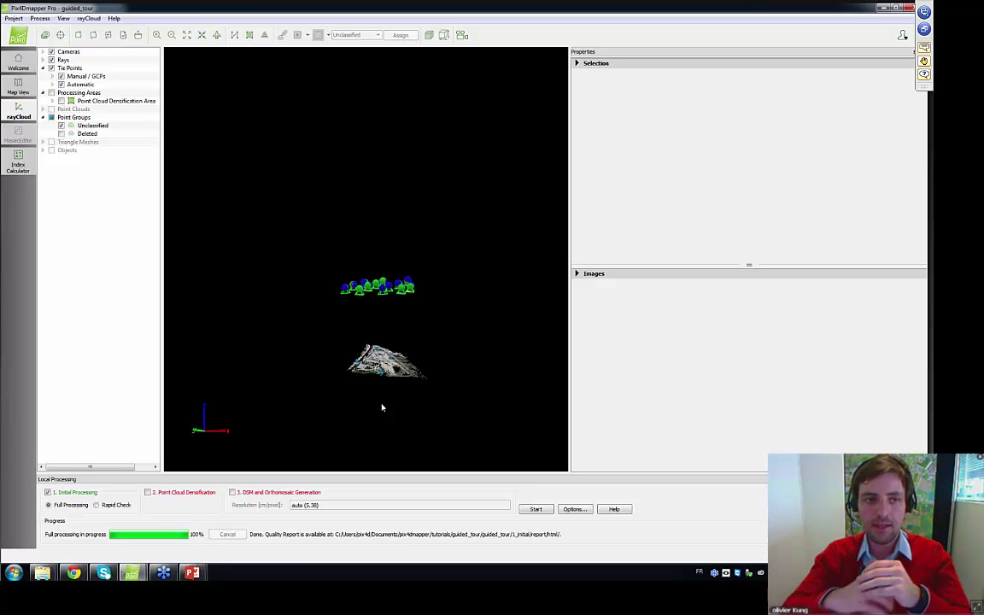
- Open the image properties, check the image coordinate system and geolocation of the guided_tour images, and close the editor
left_click(60, 35)
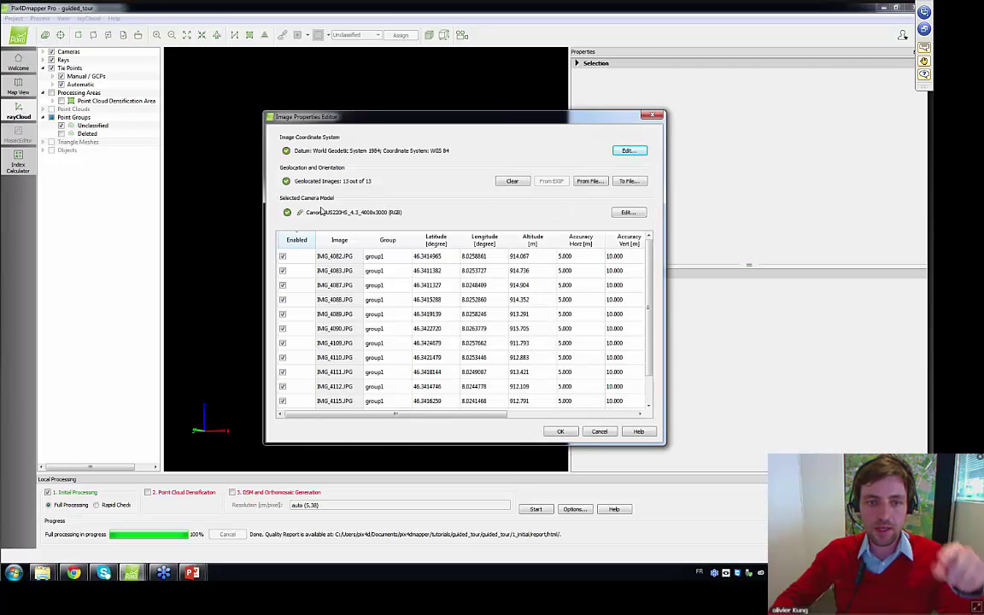
left_click(654, 117)
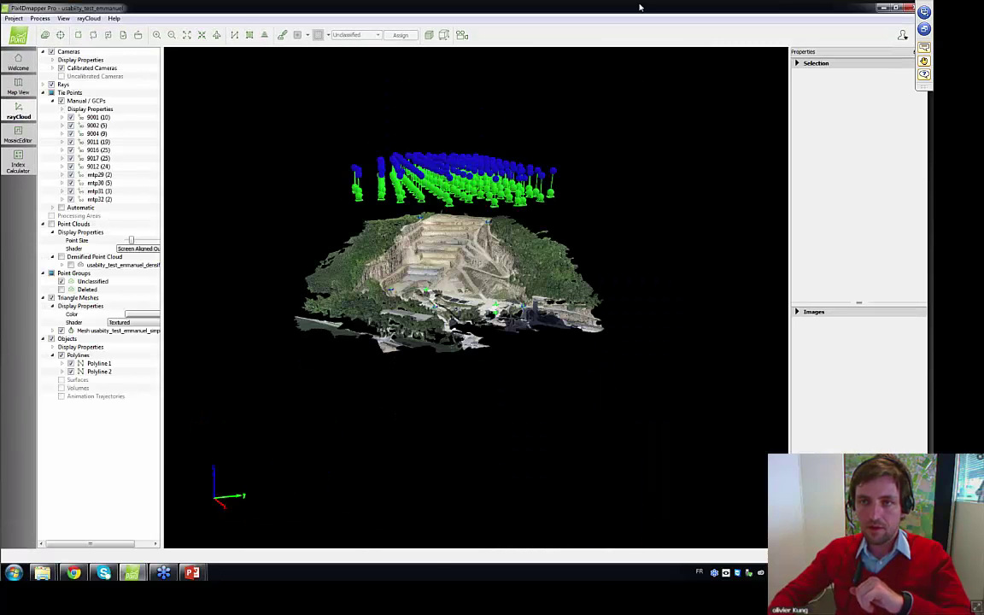
- Restore the quarry project to a smaller window, review the coordinate systems in its quality report summary, and close the report
left_click_drag(640, 7, 582, 136)
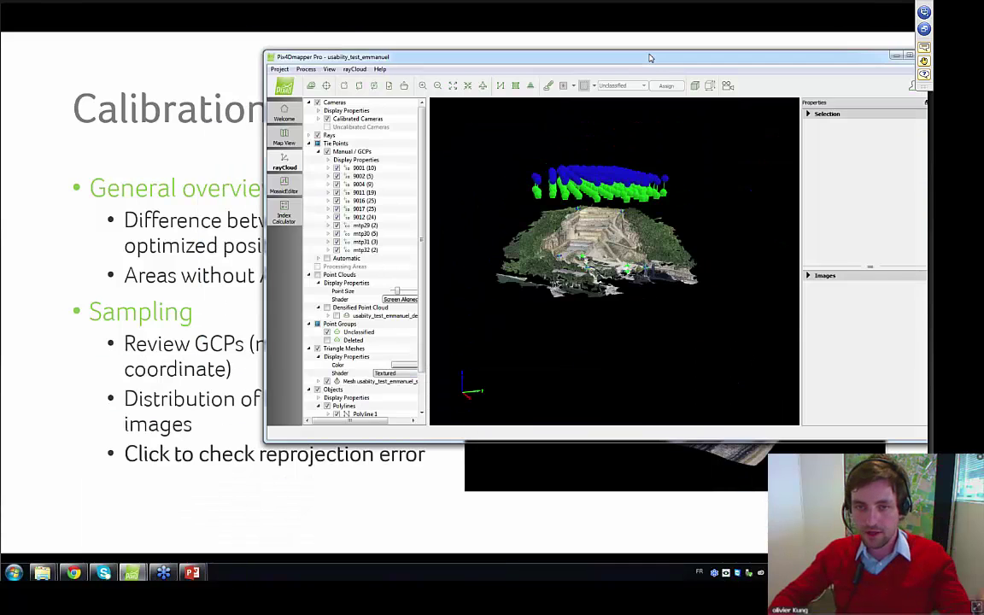
left_click_drag(649, 58, 660, 115)
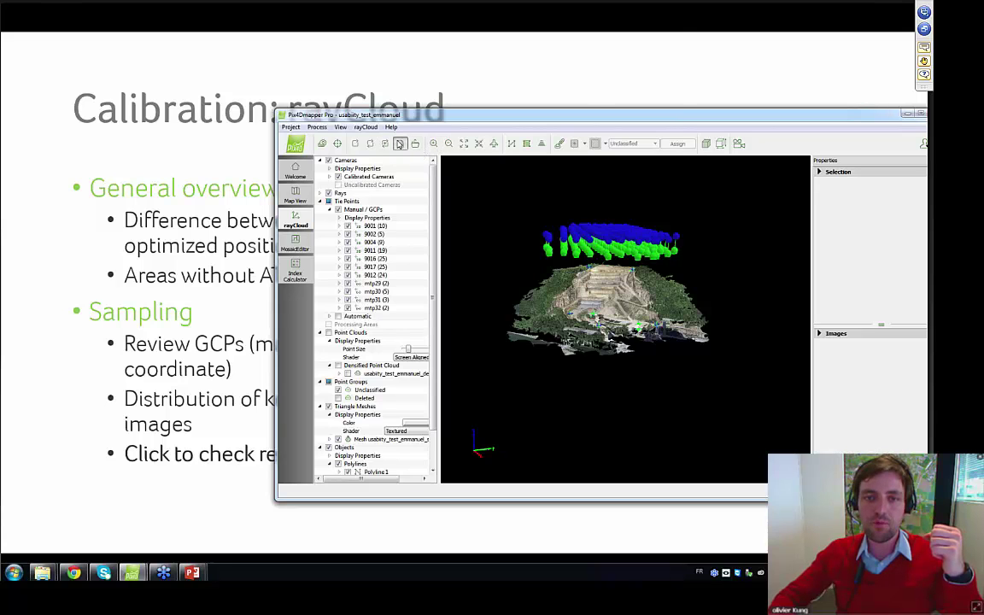
left_click(400, 144)
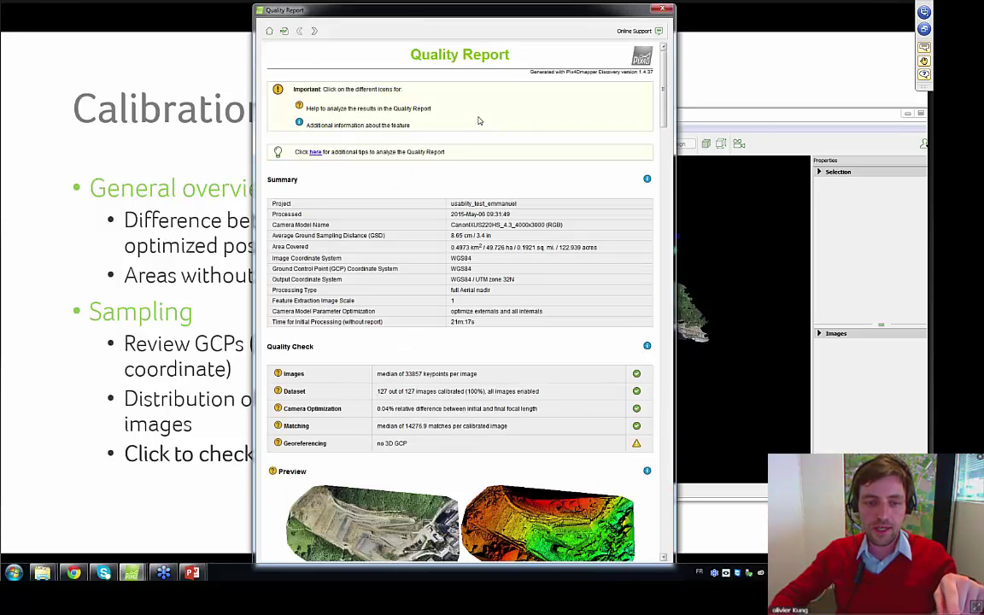
scroll(479, 121, "down", 1)
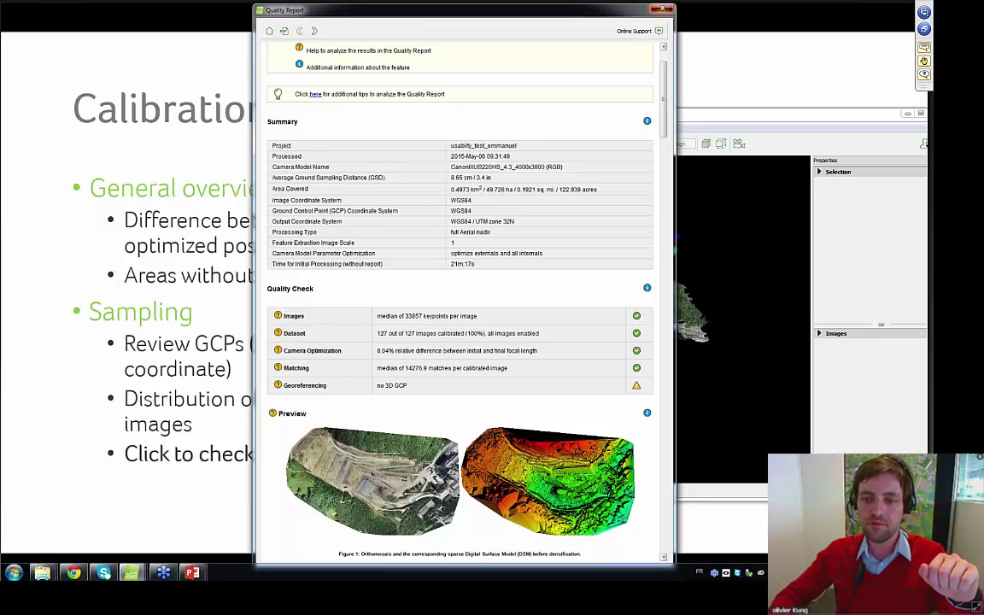
left_click(662, 9)
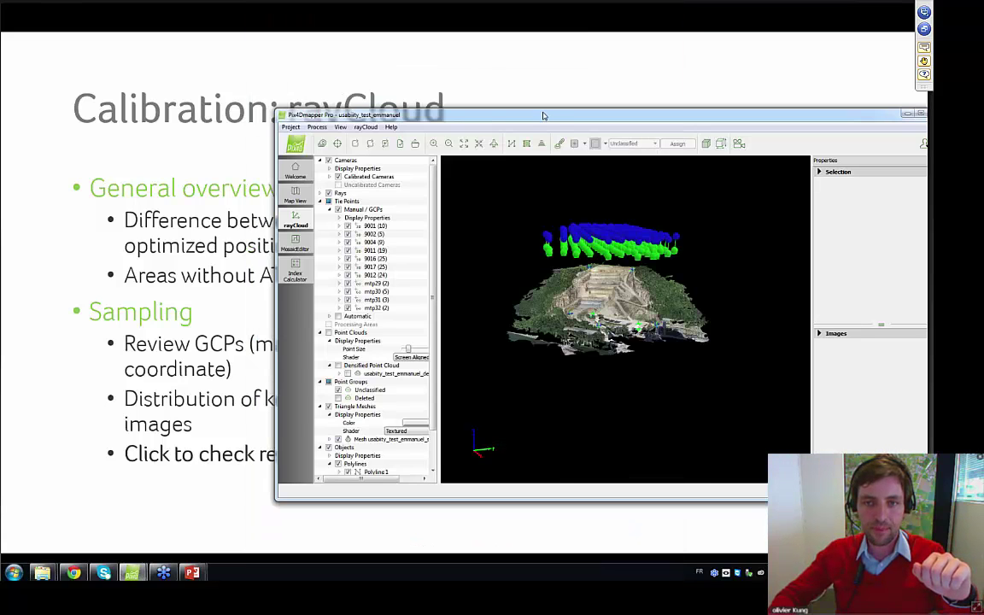
- Select GCP 9001 in the maximized quarry project and examine its rays in the 3D view and its marks across the images
left_click_drag(543, 112, 927, 66)
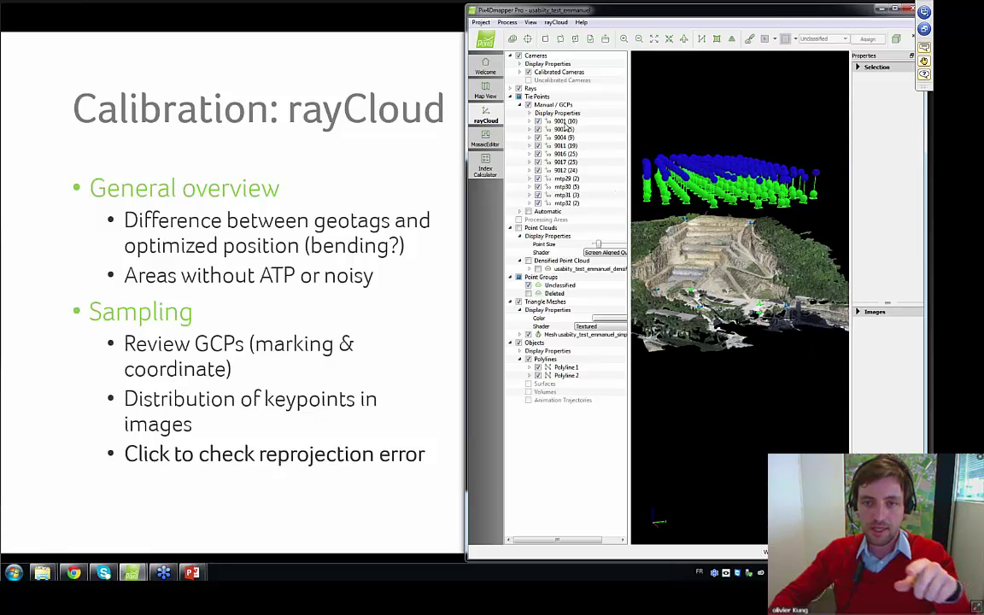
left_click(562, 121)
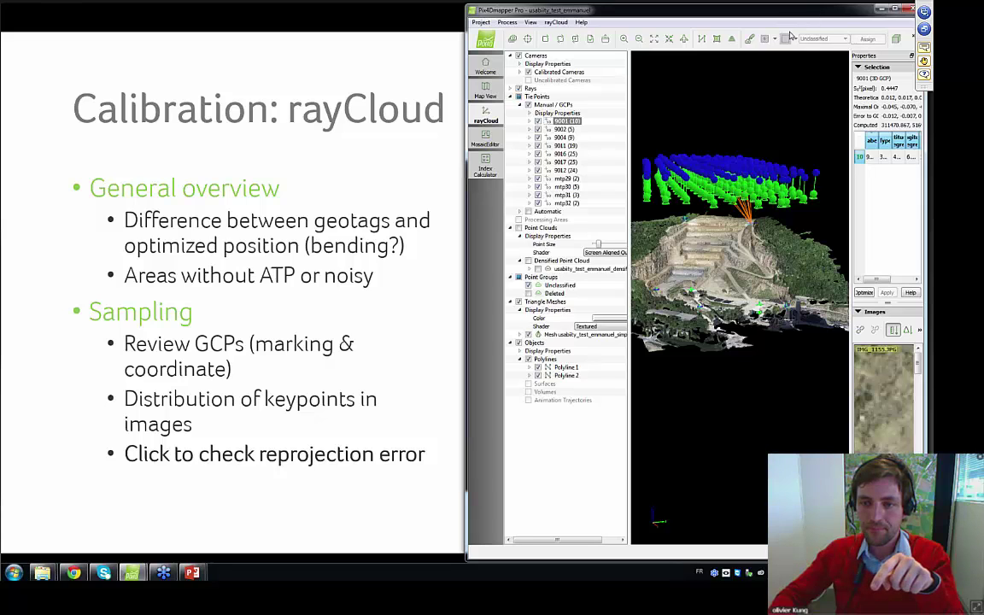
left_click(895, 9)
left_click_drag(853, 235, 560, 282)
scroll(475, 478, "up", 6)
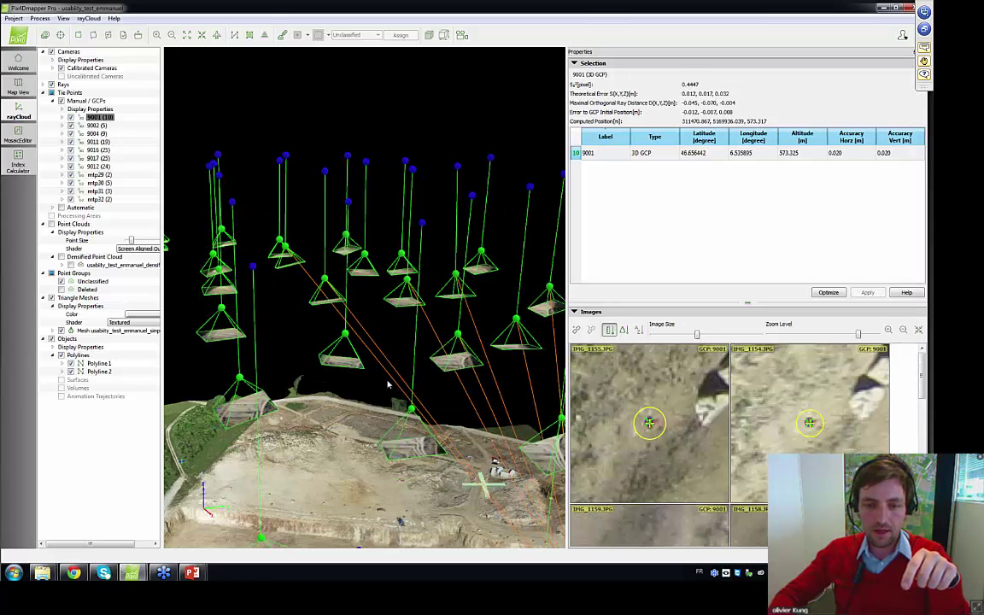
left_click_drag(387, 384, 382, 420)
scroll(382, 419, "up", 5)
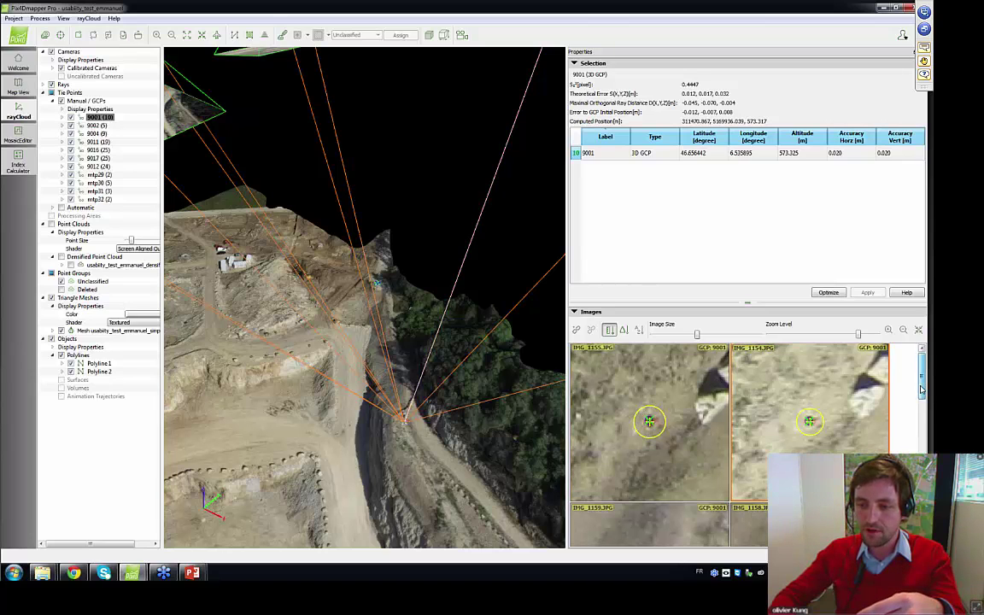
scroll(922, 389, "down", 10)
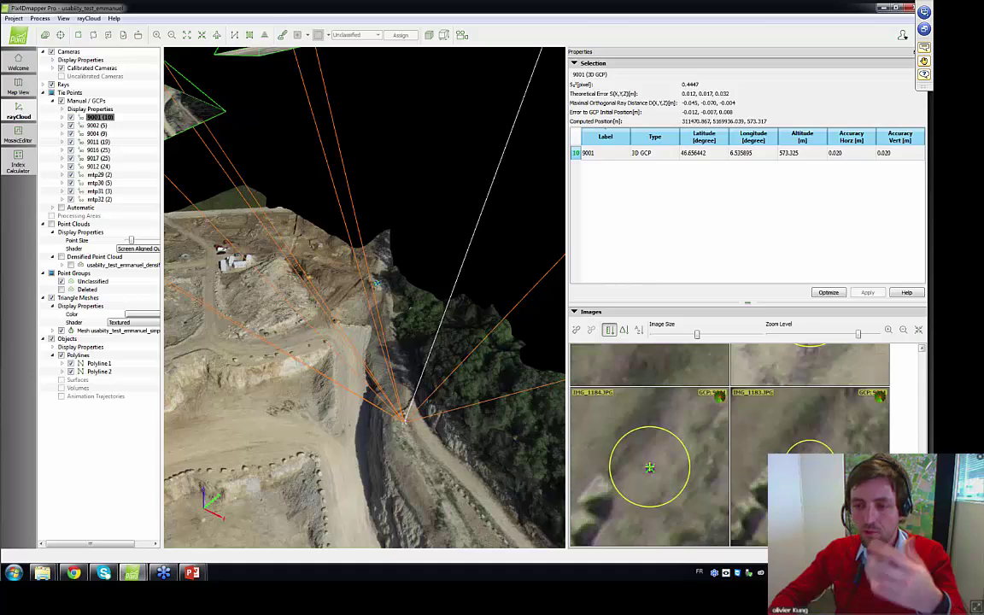
left_click_drag(922, 529, 922, 445)
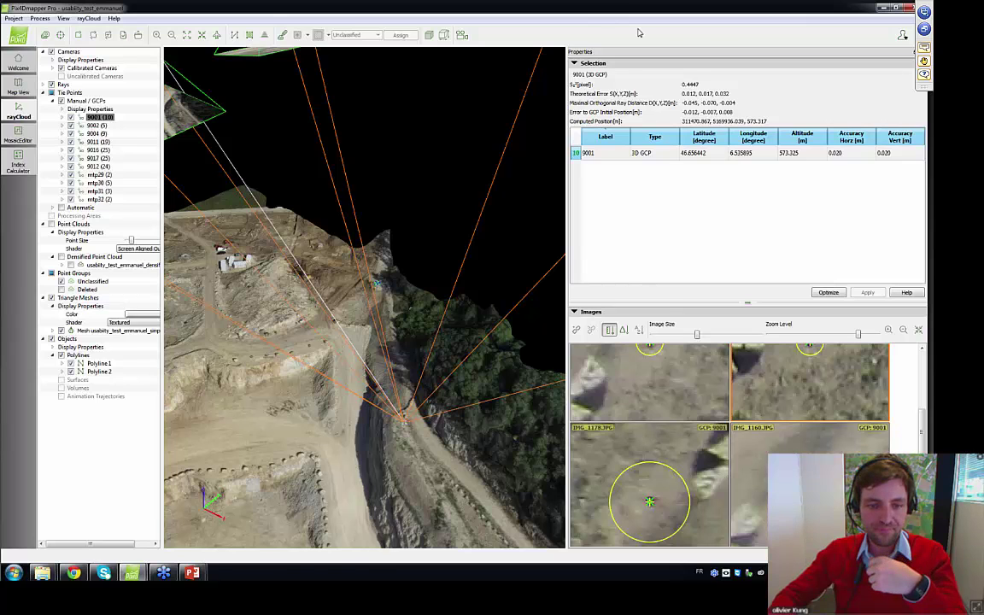
- Examine the distribution of automatic tie points in camera images IMG_1212.JPG and IMG_1207.JPG near the quarry's upper edge, using an enlarged image preview
left_click_drag(637, 9, 365, 442)
double_click(364, 442)
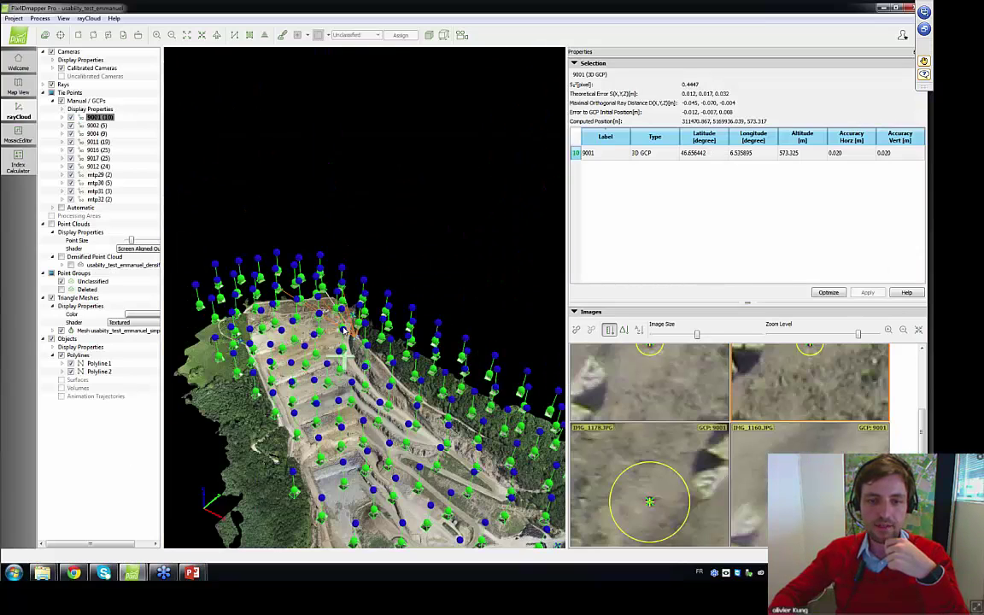
left_click_drag(344, 329, 367, 401)
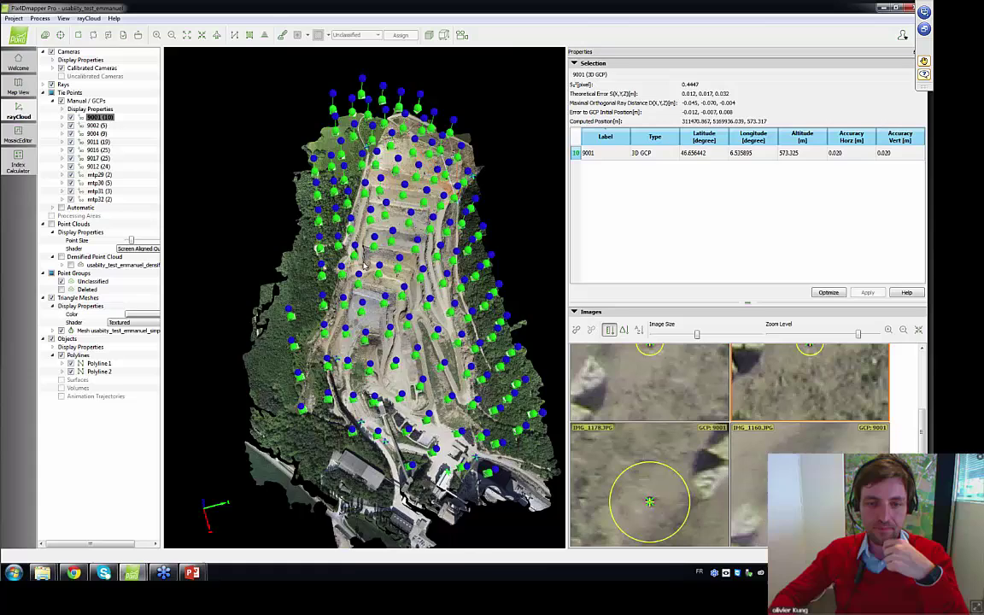
scroll(367, 299, "up", 3)
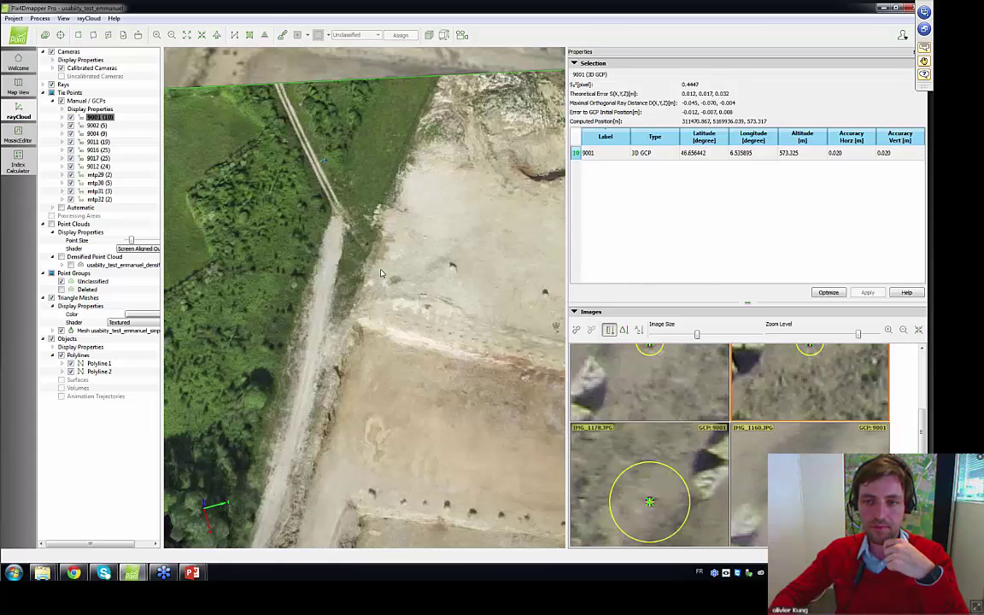
scroll(380, 259, "down", 5)
left_click(380, 259)
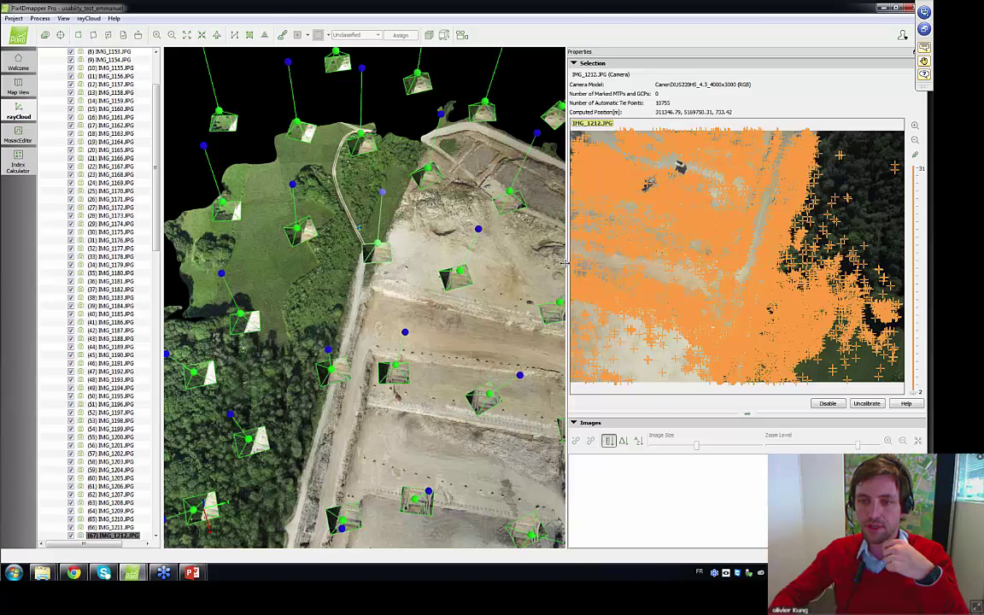
left_click_drag(565, 265, 408, 269)
left_click(379, 273)
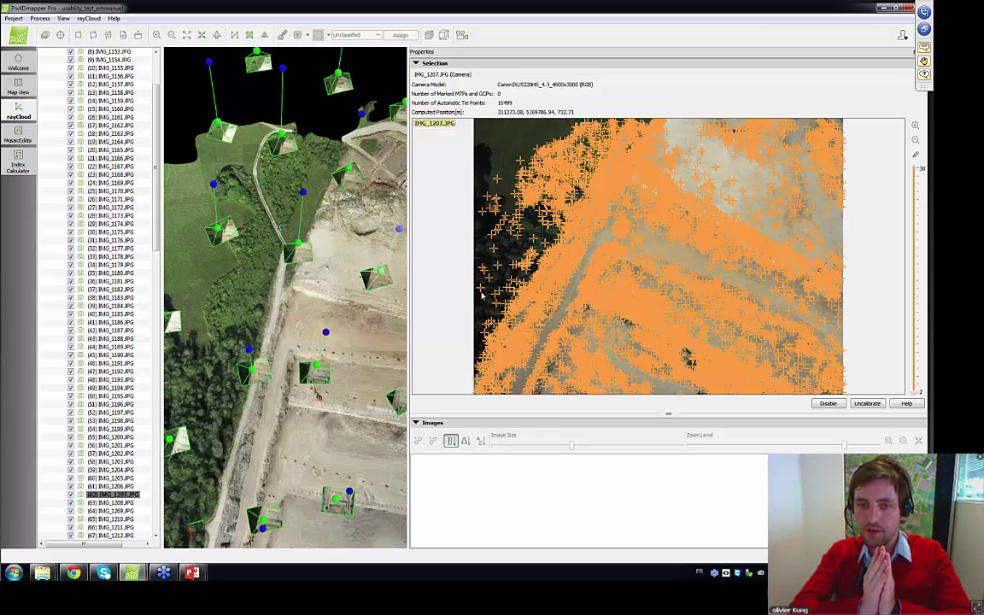
- Select the outermost camera, IMG_1210.JPG, above the quarry's access track and examine the automatic tie points across its image
left_click_drag(316, 132, 281, 239)
left_click(278, 257)
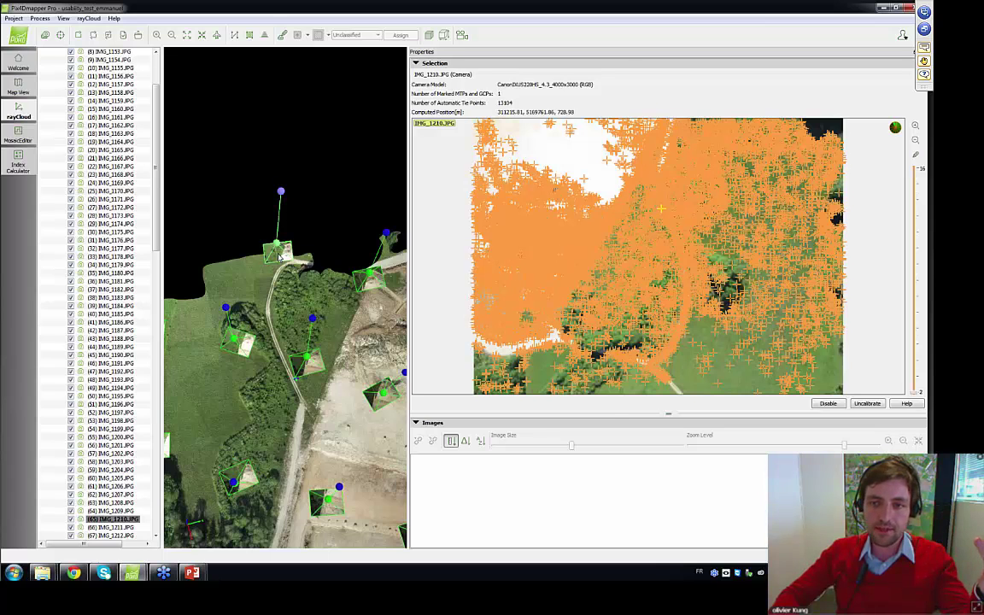
left_click_drag(333, 291, 636, 286)
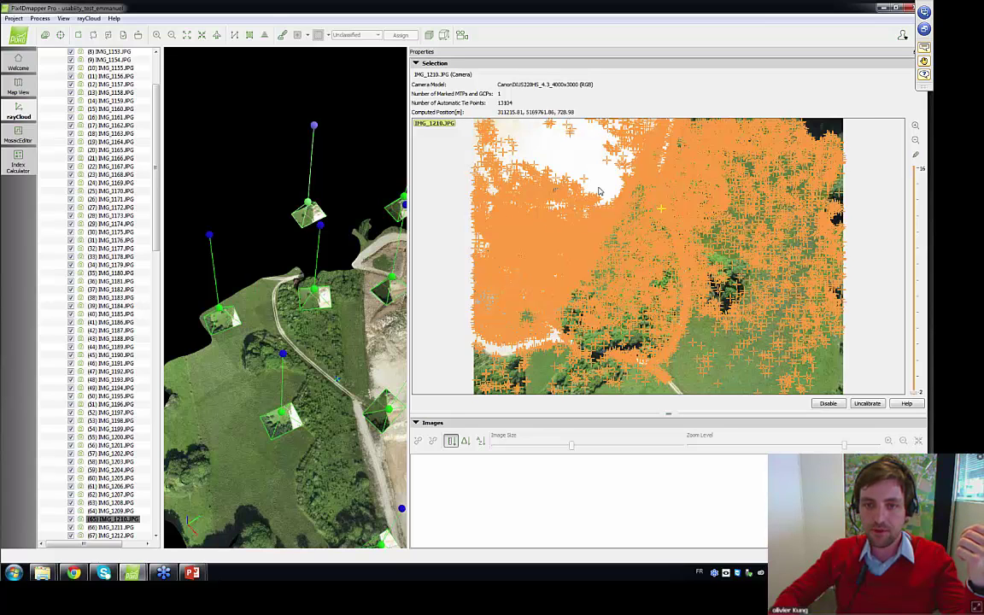
scroll(601, 186, "up", 1)
scroll(604, 180, "up", 2)
scroll(604, 180, "down", 3)
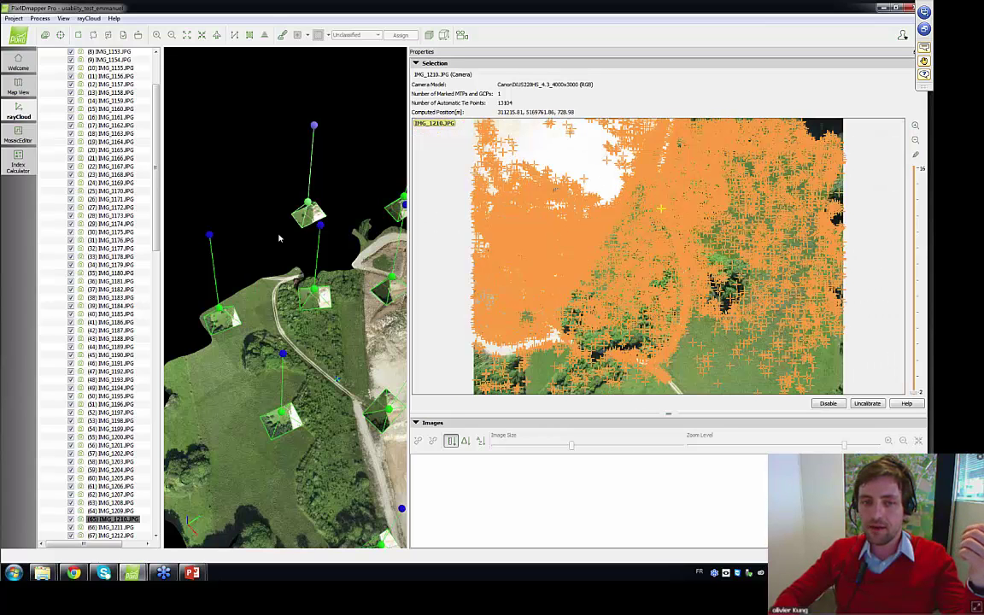
- Select camera IMG_1237.JPG at the meadow's edge and inspect its tie point coverage over the bright ground, grass and trees
left_click_drag(263, 263, 305, 225)
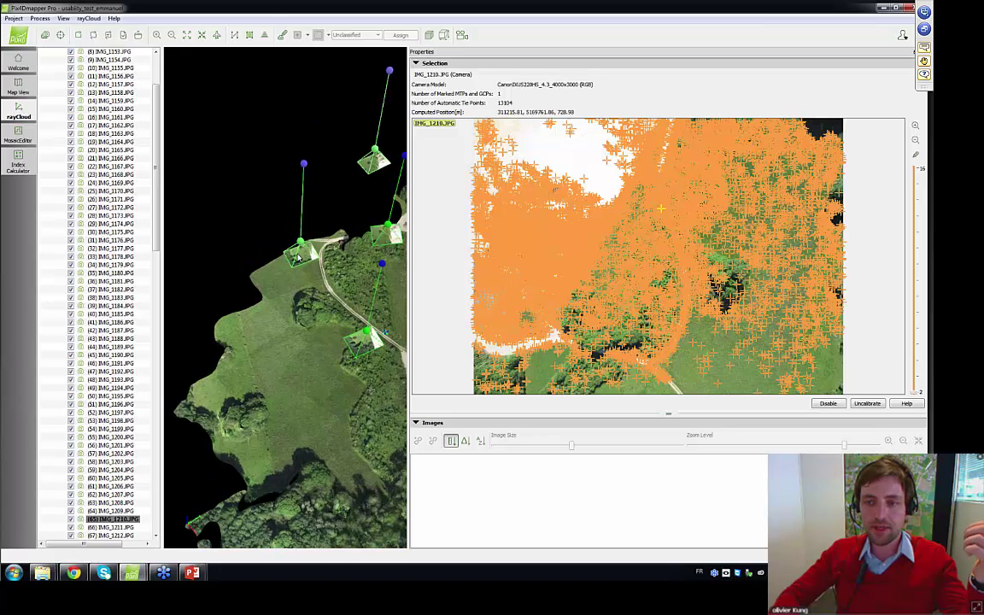
left_click(301, 243)
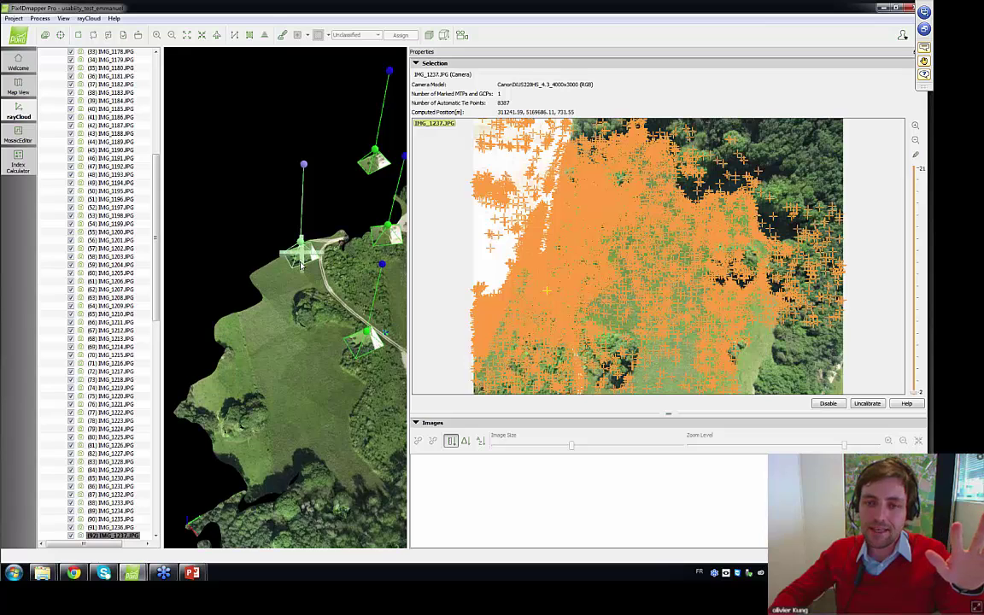
left_click_drag(303, 257, 300, 277)
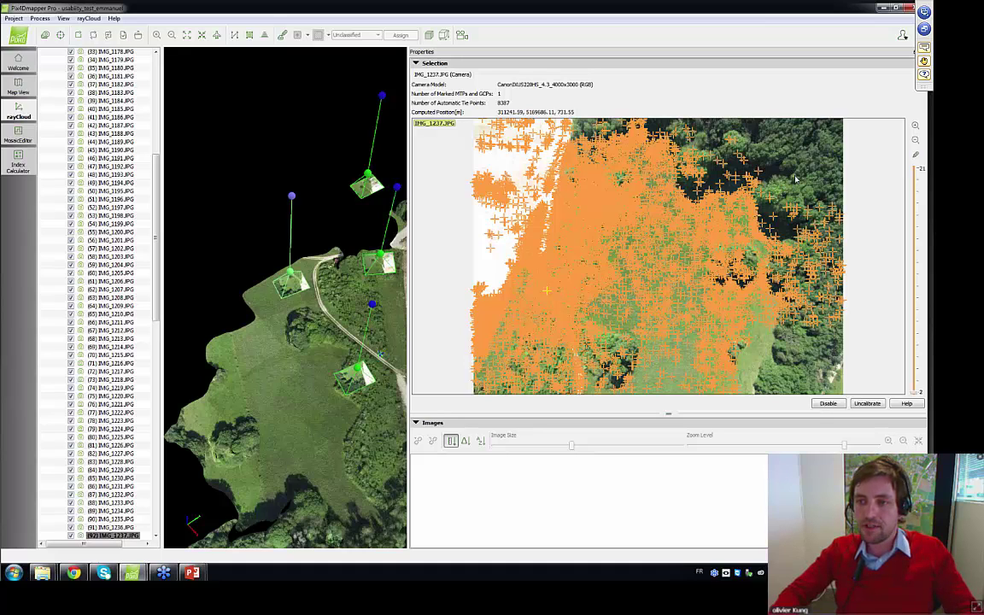
left_click_drag(372, 343, 340, 329)
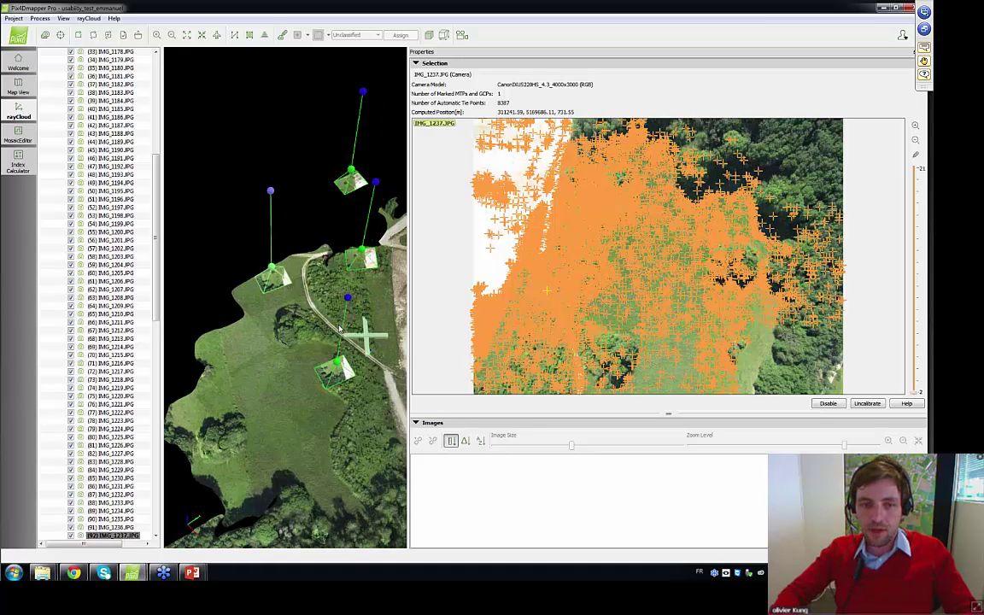
- Survey the camera positions over the quarry terraces, and check the tie points of camera IMG_1211.JPG at the quarry's edge
middle_click_drag(340, 329, 233, 263)
scroll(234, 263, "down", 3)
scroll(303, 374, "down", 3)
left_click_drag(304, 374, 282, 381)
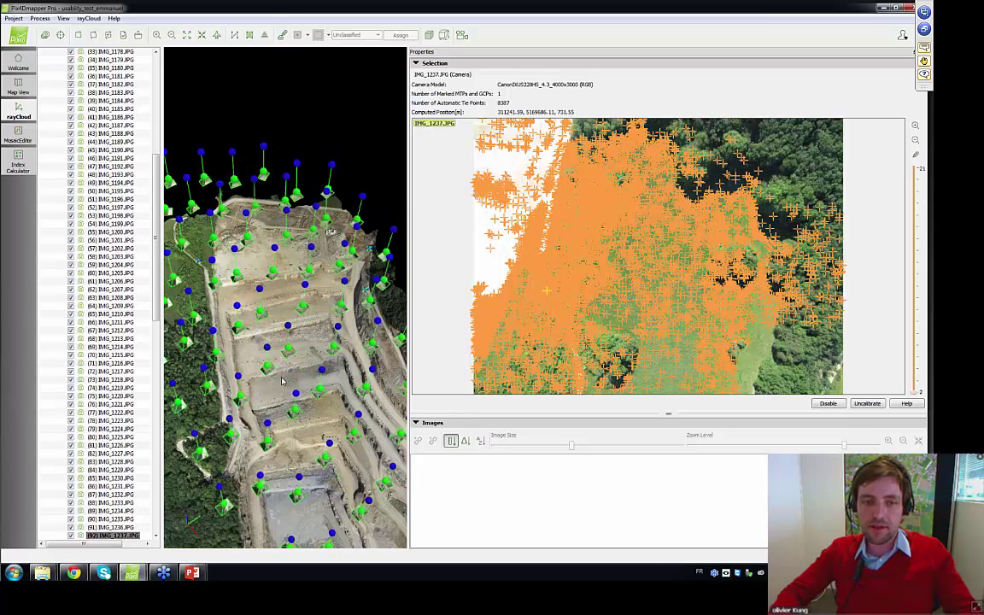
scroll(301, 345, "up", 5)
scroll(301, 345, "down", 3)
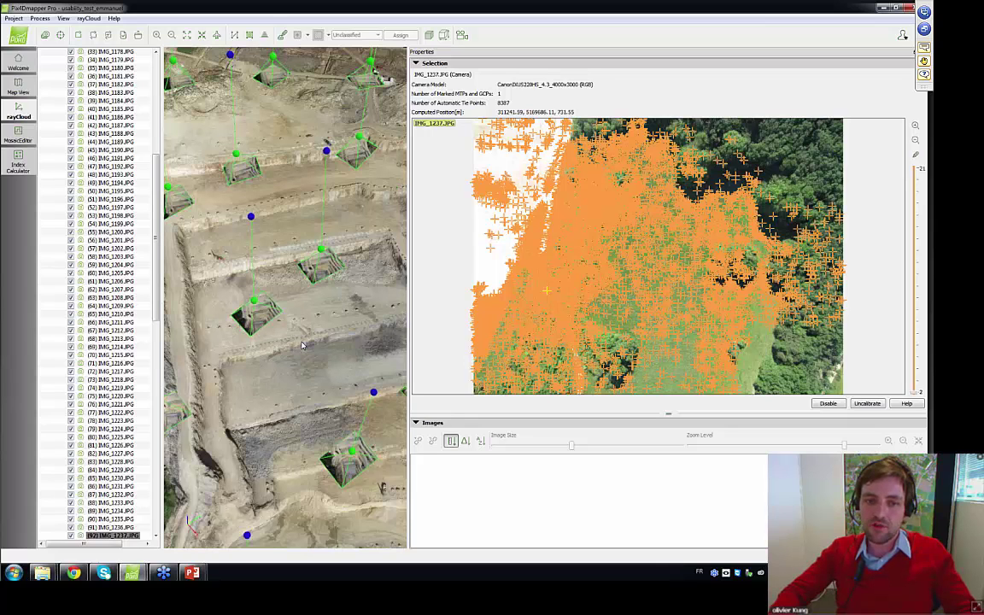
left_click_drag(301, 345, 388, 359)
left_click_drag(245, 96, 319, 250)
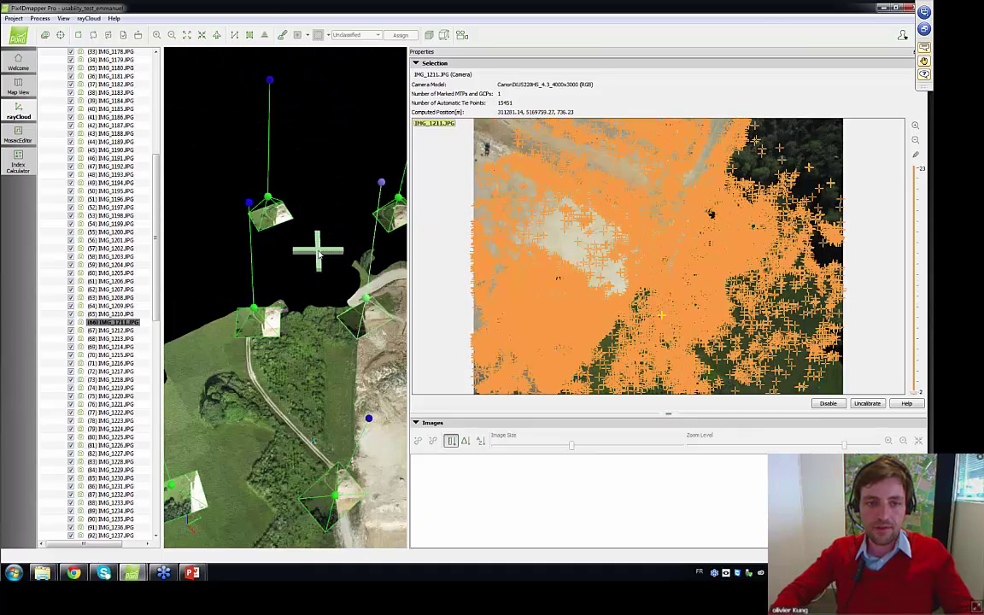
- Reselect camera IMG_1210.JPG, raise its tie point match threshold to 11, and inspect the overexposed quarry ground up close
left_click(278, 211)
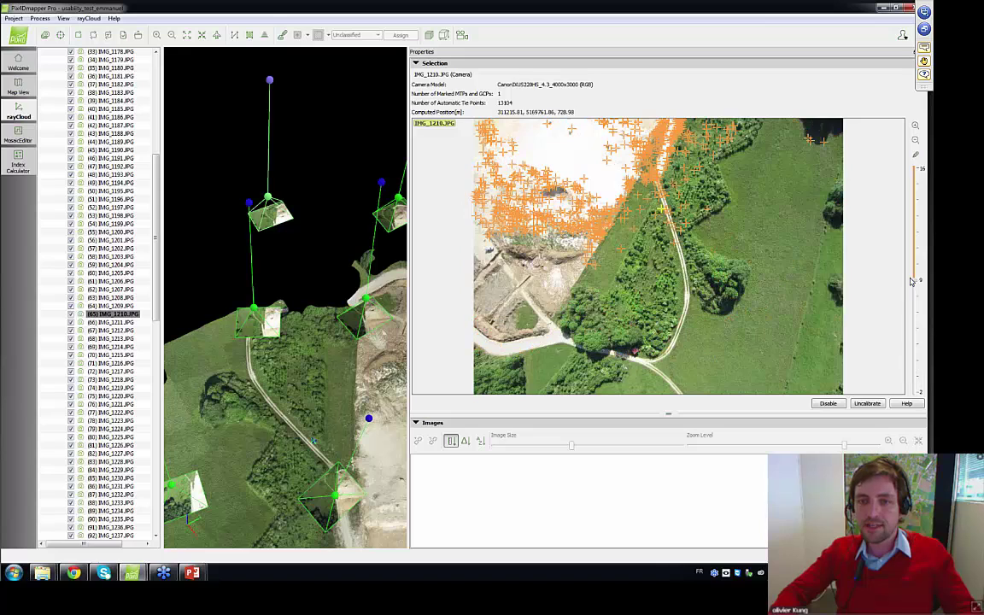
scroll(521, 191, "up", 5)
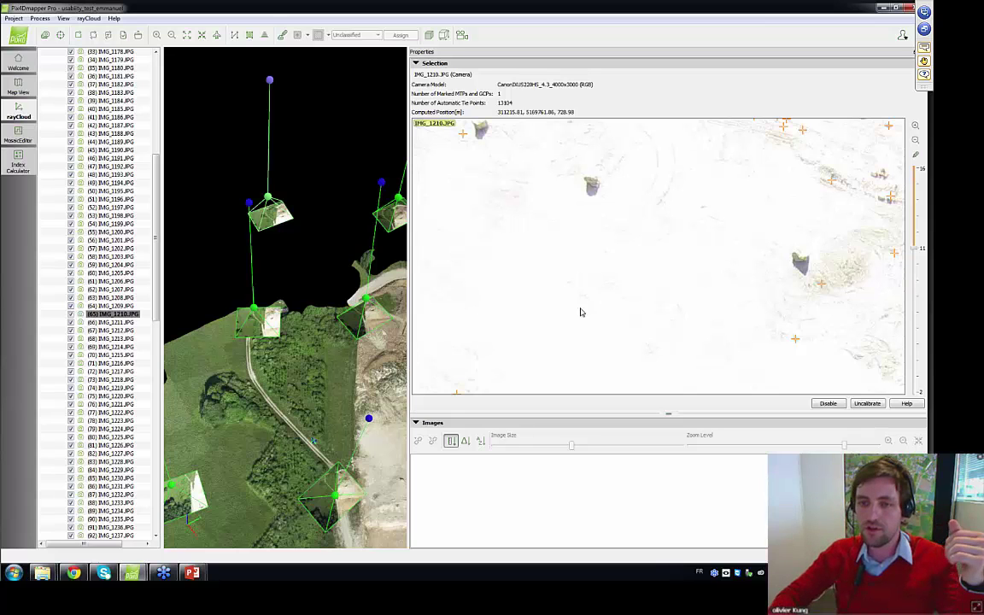
scroll(586, 274, "down", 1)
scroll(586, 274, "down", 2)
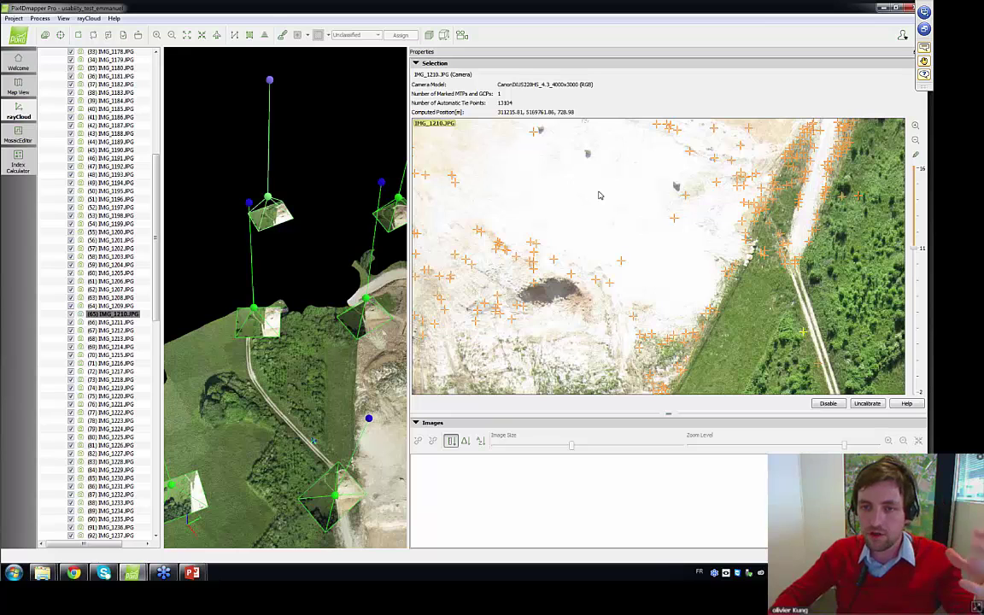
scroll(594, 201, "down", 1)
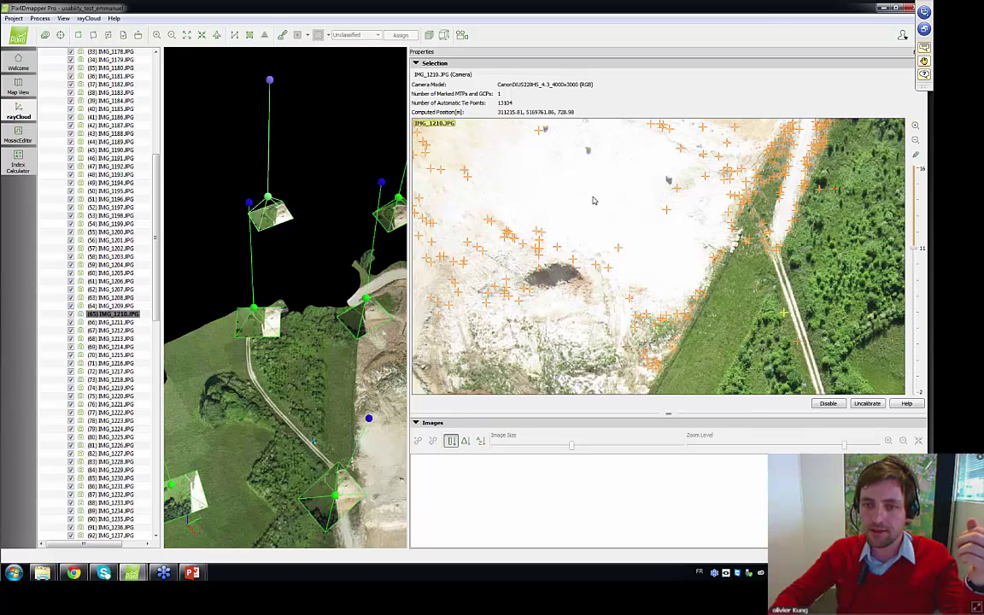
scroll(541, 162, "down", 1)
scroll(547, 167, "down", 2)
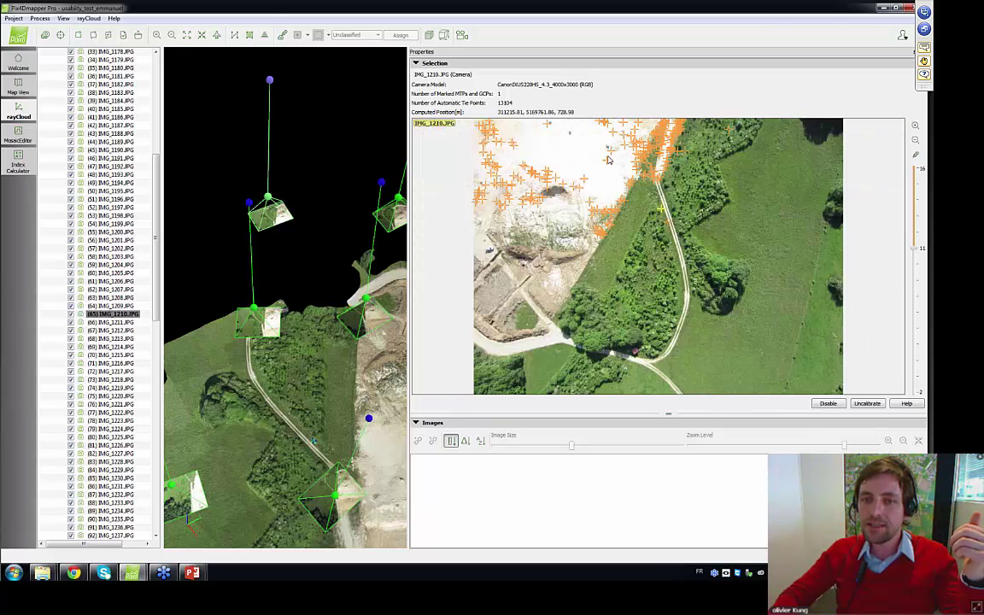
- Compare the tie point distribution of cameras IMG_1209.JPG and IMG_1208.JPG over the neighbouring bare ground
left_click_drag(291, 210, 261, 239)
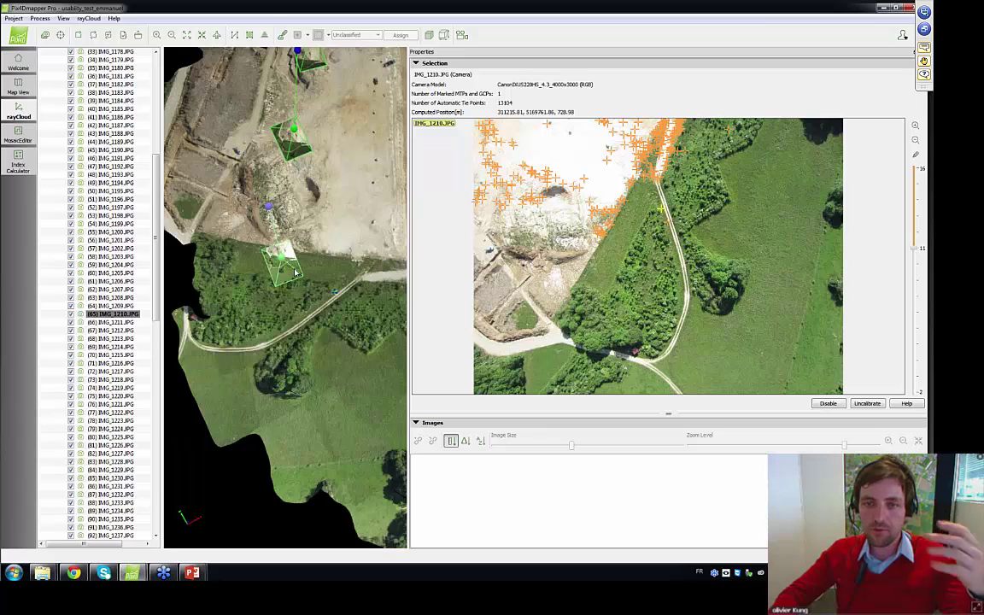
left_click(298, 155)
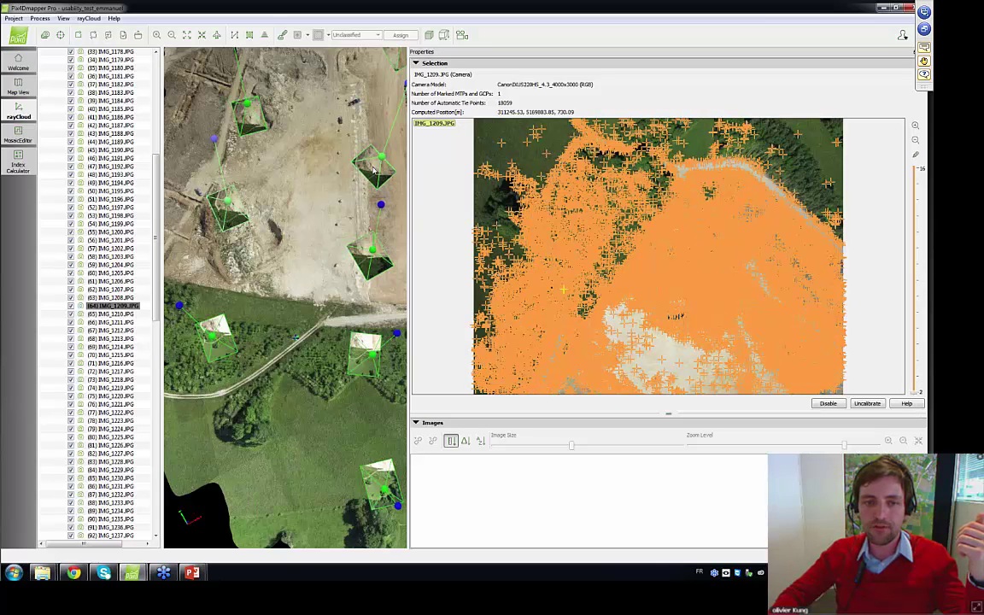
left_click(373, 169)
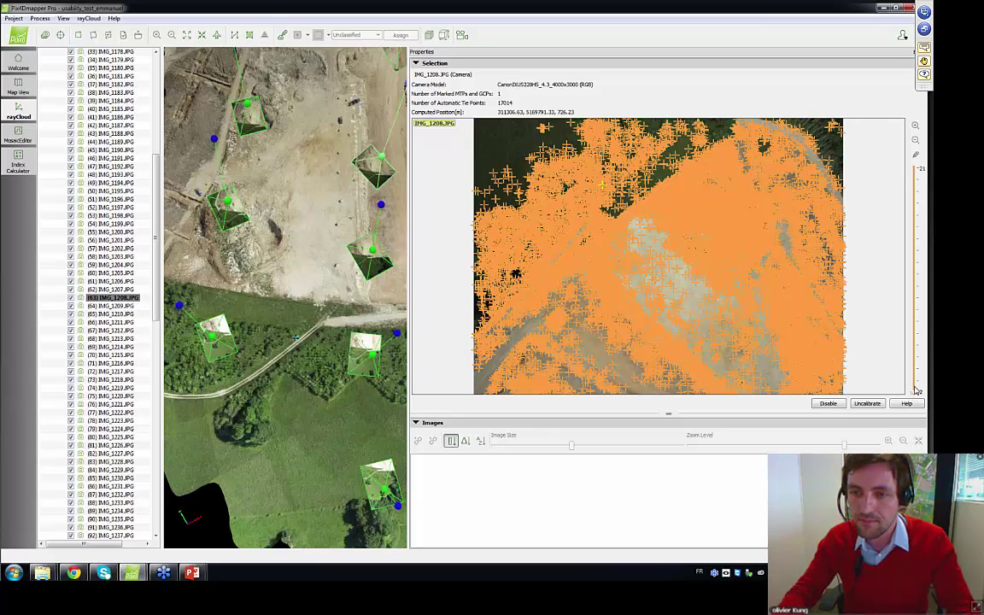
- Compare the tie points in IMG_1208.JPG at minimum match thresholds of 16, 10, 13 and 5
left_click_drag(916, 389, 918, 232)
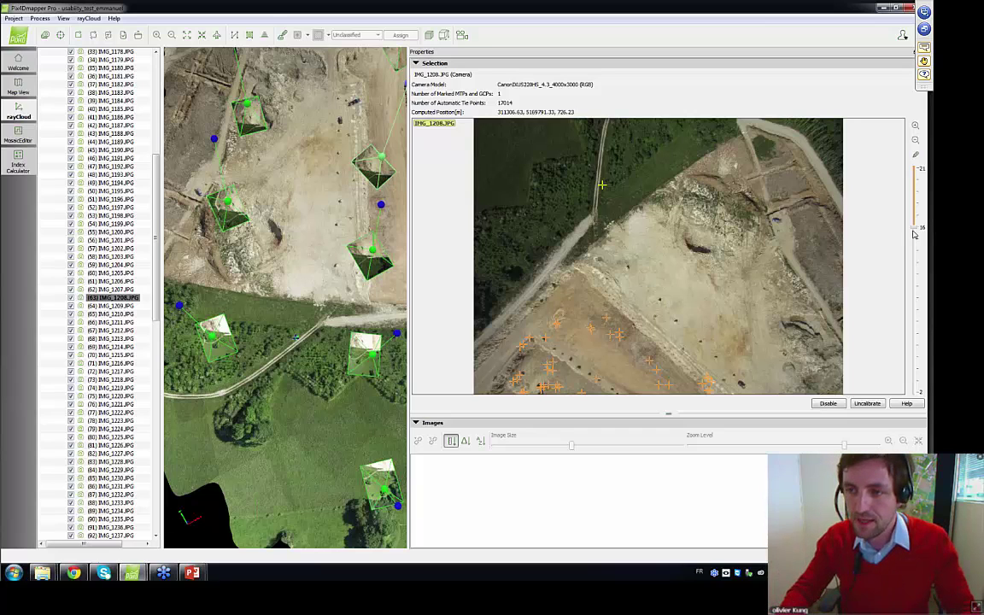
left_click_drag(915, 230, 916, 306)
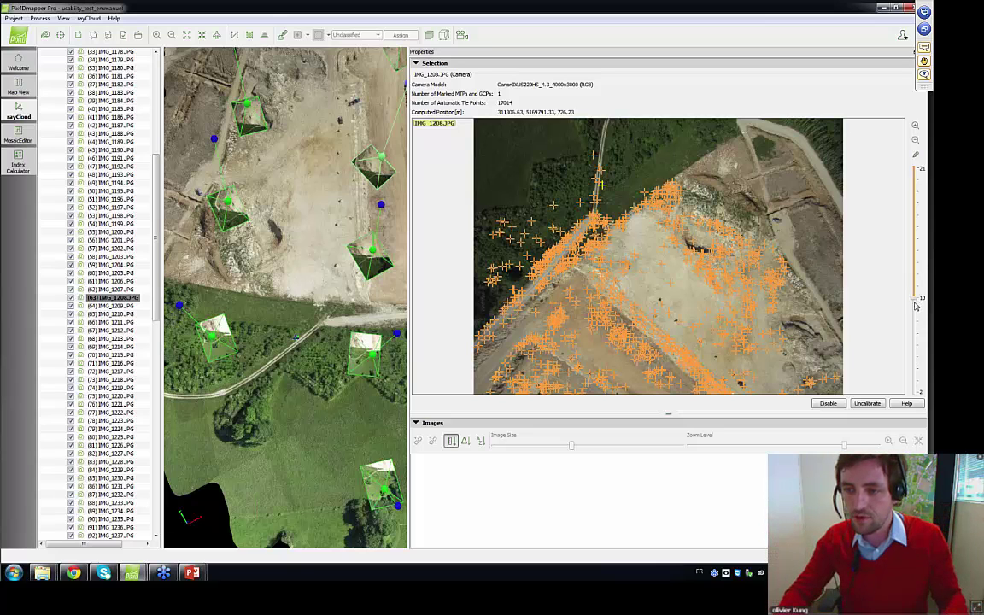
left_click_drag(916, 306, 916, 268)
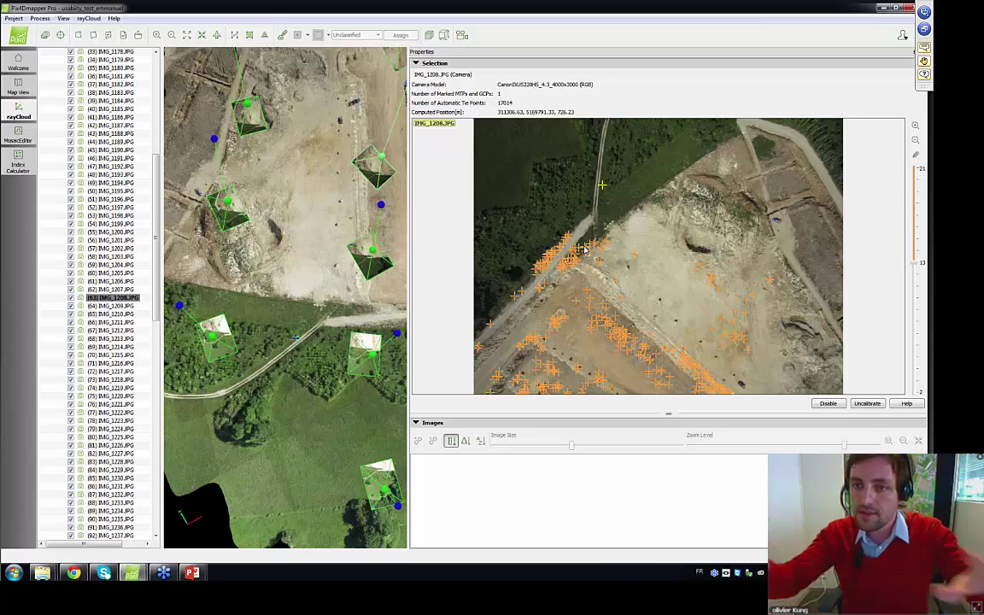
scroll(296, 264, "down", 3)
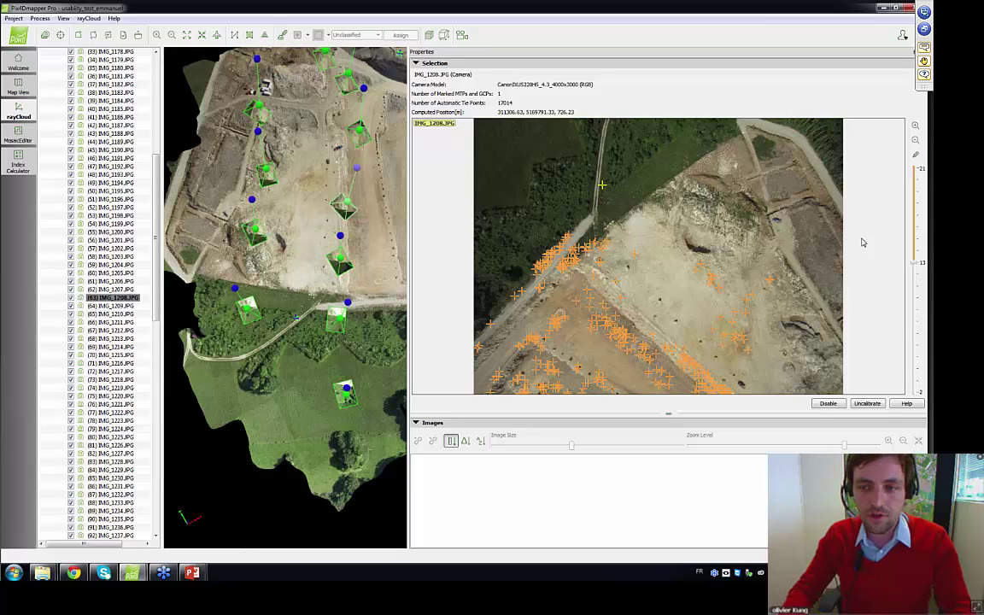
left_click_drag(915, 267, 919, 365)
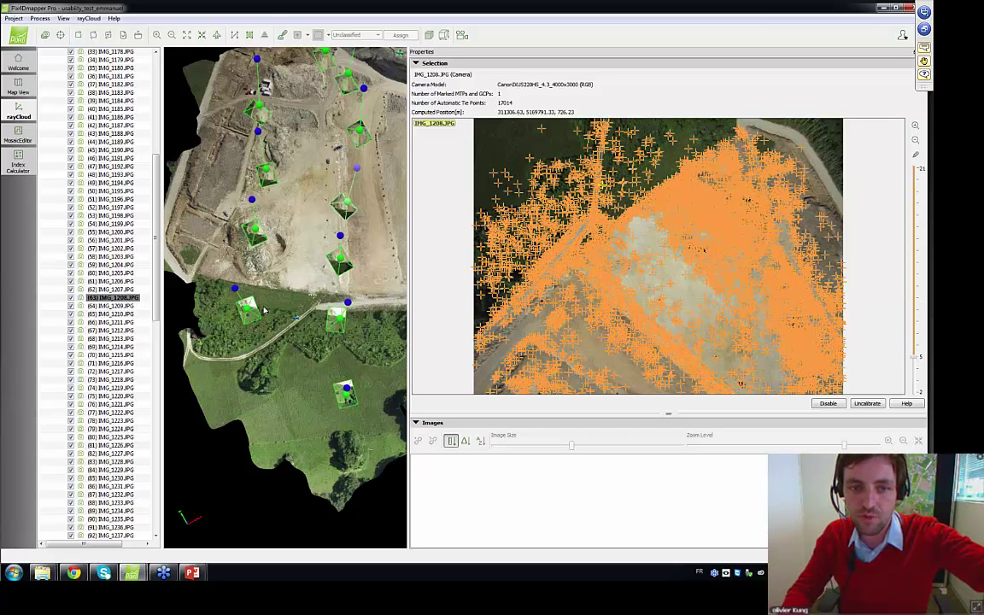
- Inspect camera IMG_1215.JPG over the central quarry terraces with a tie point match threshold of 10, and minimize the project window
scroll(265, 310, "down", 4)
left_click_drag(323, 299, 287, 317)
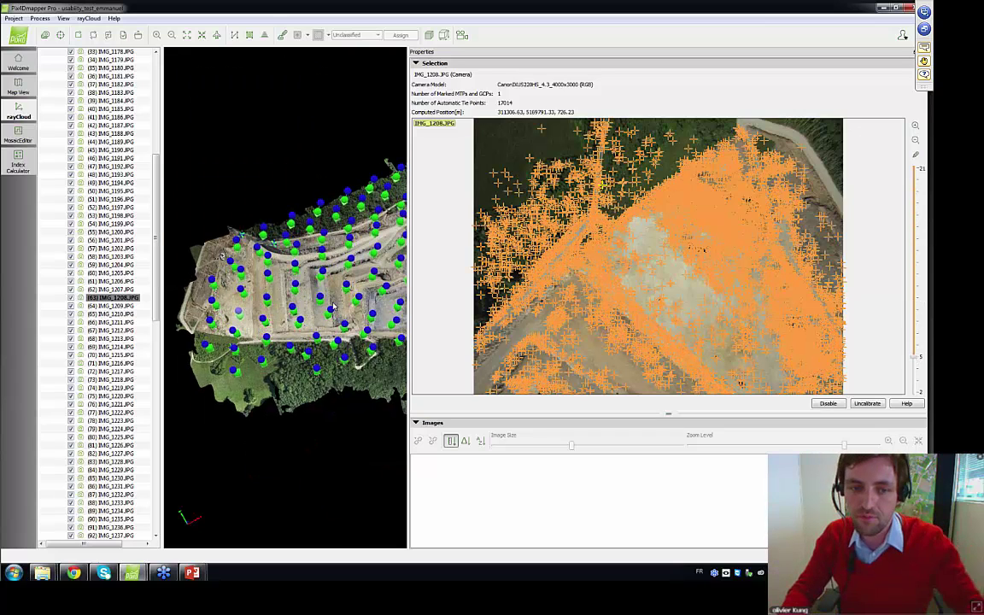
scroll(333, 306, "up", 3)
scroll(334, 305, "up", 4)
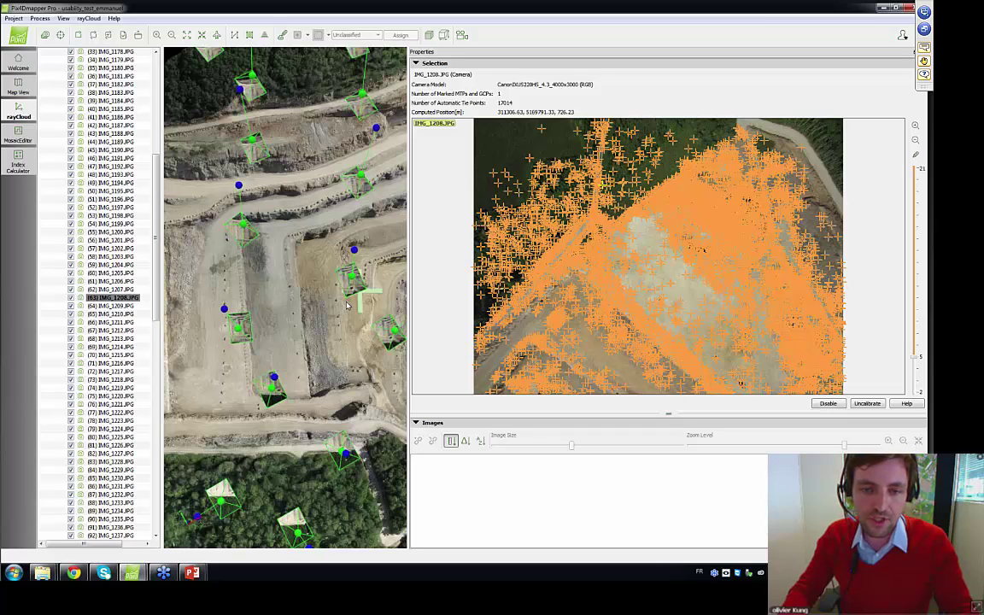
left_click_drag(335, 305, 215, 363)
left_click(234, 340)
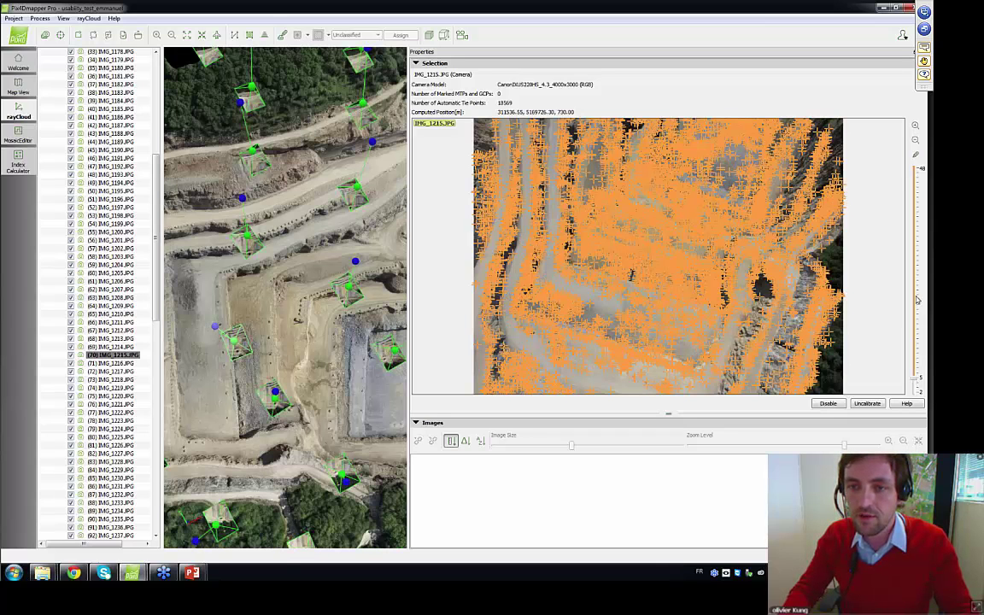
left_click_drag(916, 380, 921, 353)
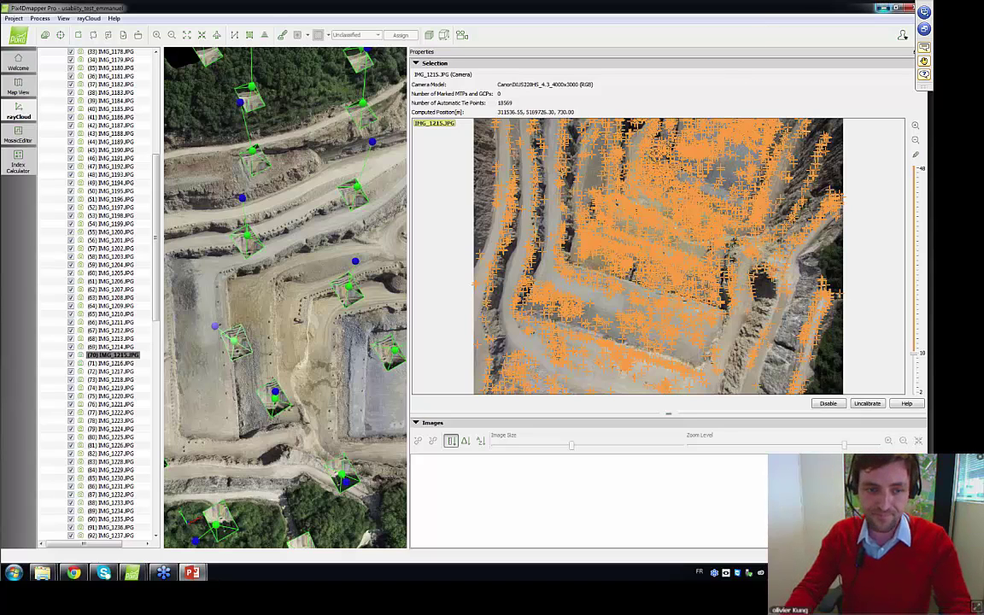
left_click(882, 7)
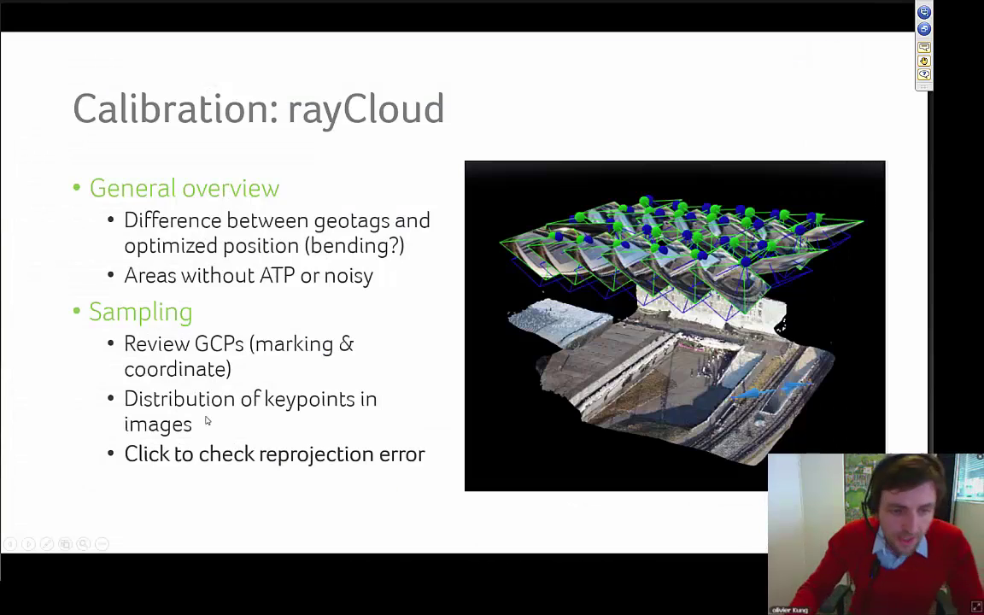
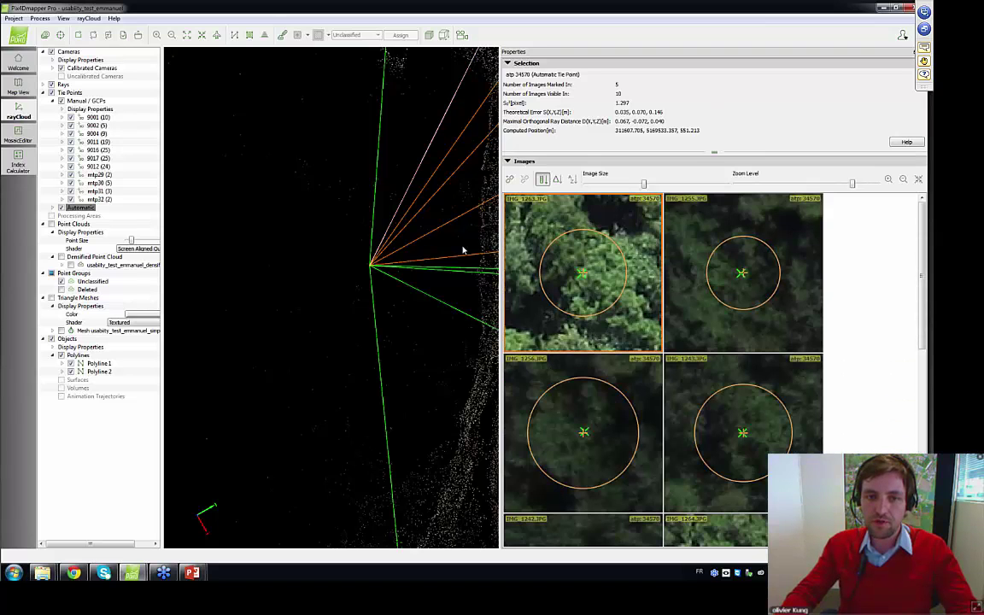
- Examine the rays of automatic tie point 34570 at the forest edge and review its marks across all listed images
scroll(363, 237, "down", 5)
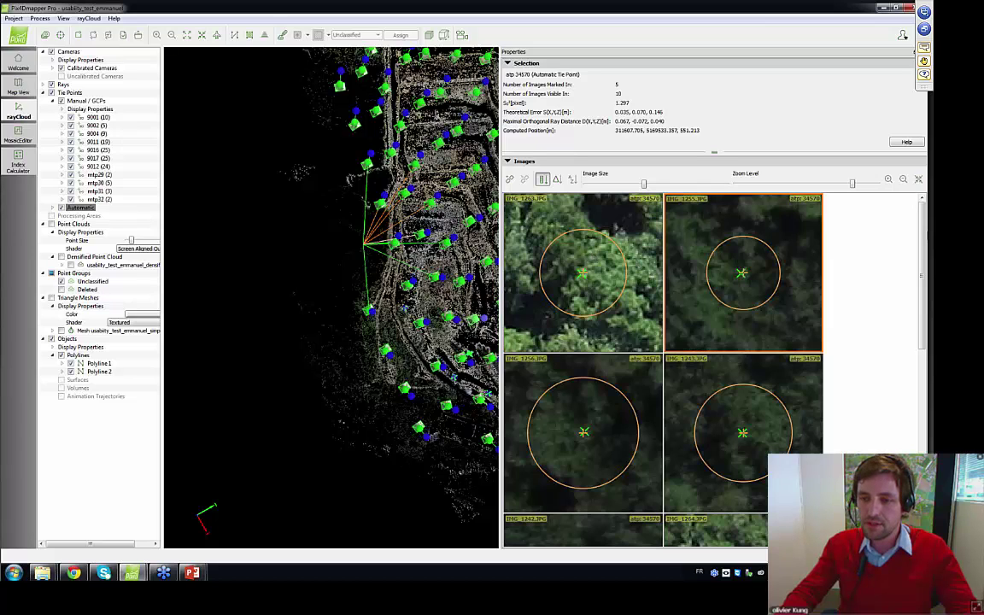
left_click_drag(923, 258, 923, 389)
scroll(583, 231, "down", 2)
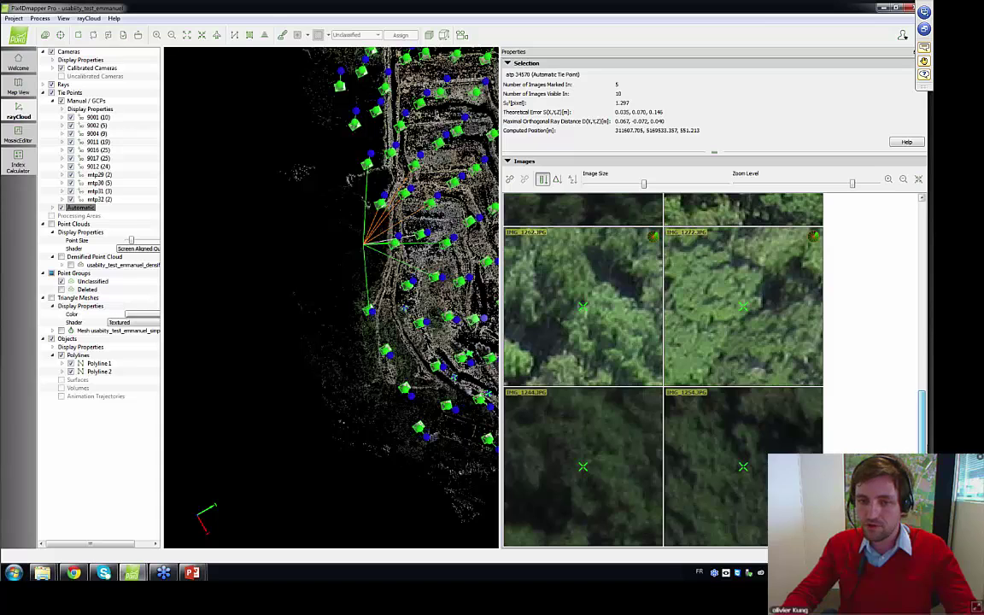
left_click_drag(923, 458, 912, 256)
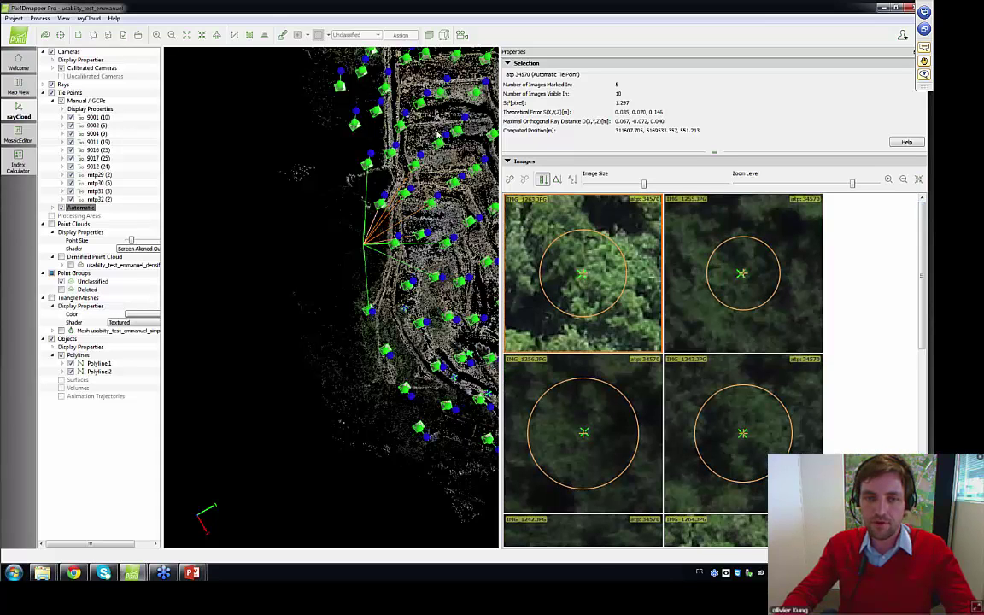
- Examine the rays and image marks of automatic tie point 56744 in the sparse bare ground at the quarry's far end
middle_click_drag(438, 132, 385, 284)
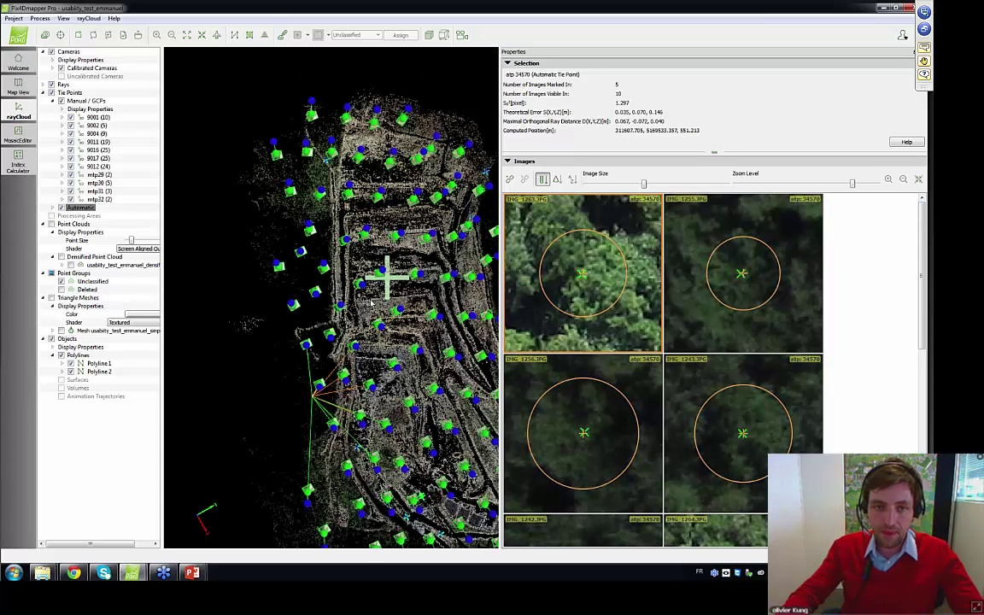
scroll(358, 196, "up", 2)
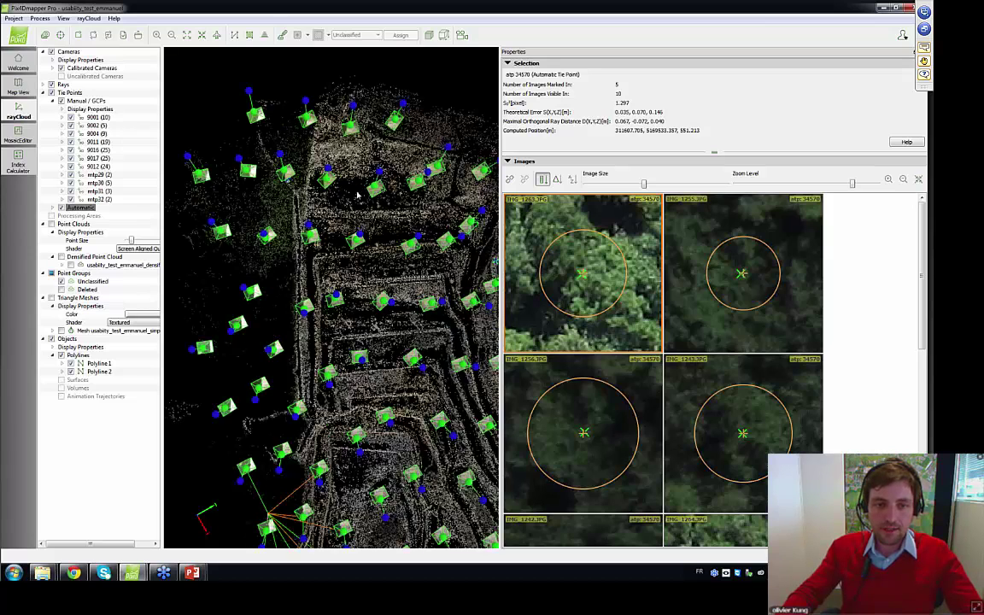
scroll(335, 259, "up", 3)
scroll(329, 232, "up", 3)
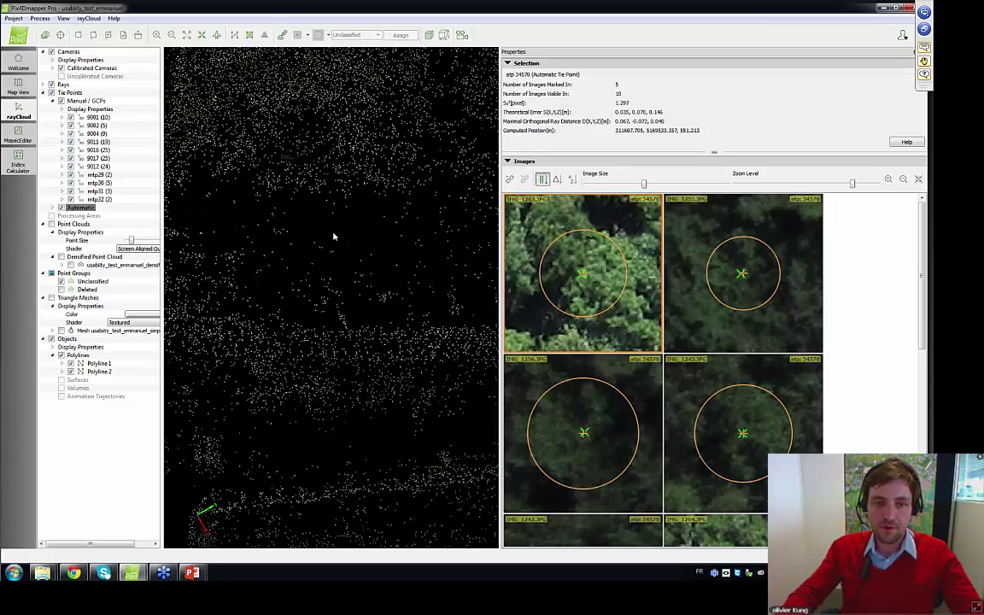
scroll(334, 237, "up", 2)
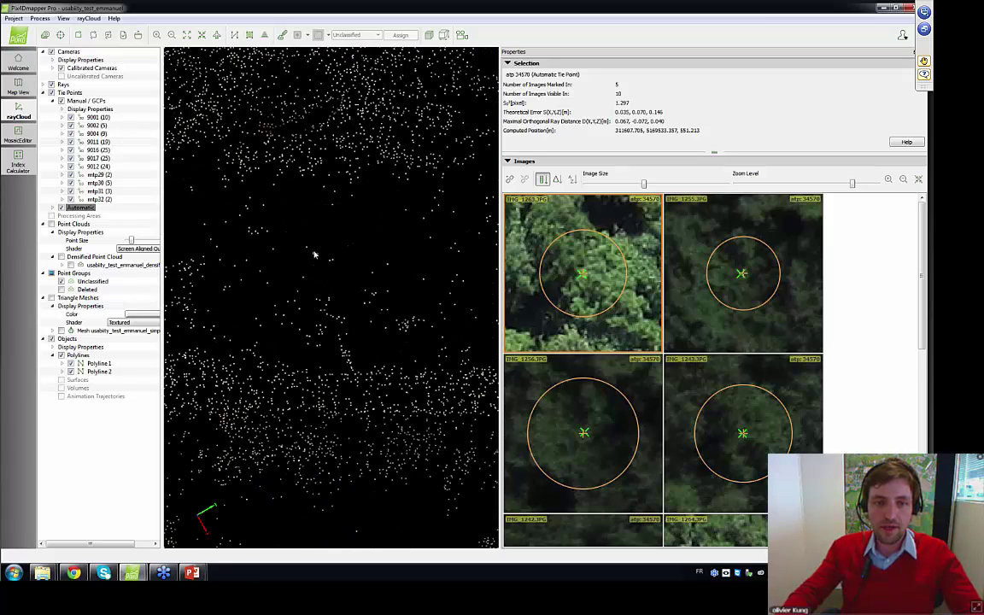
left_click(333, 208)
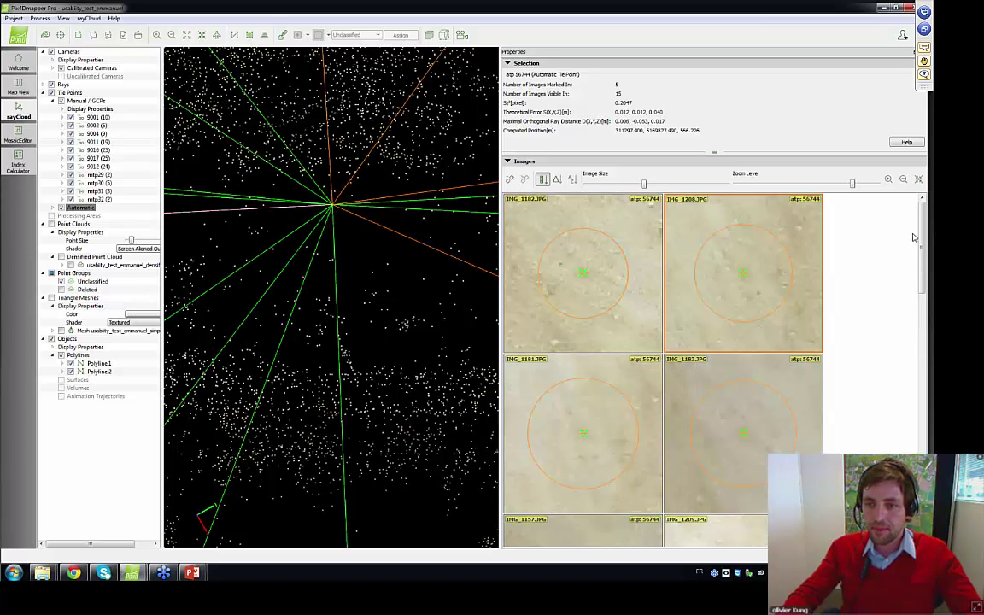
left_click_drag(921, 242, 909, 221)
left_click(538, 287)
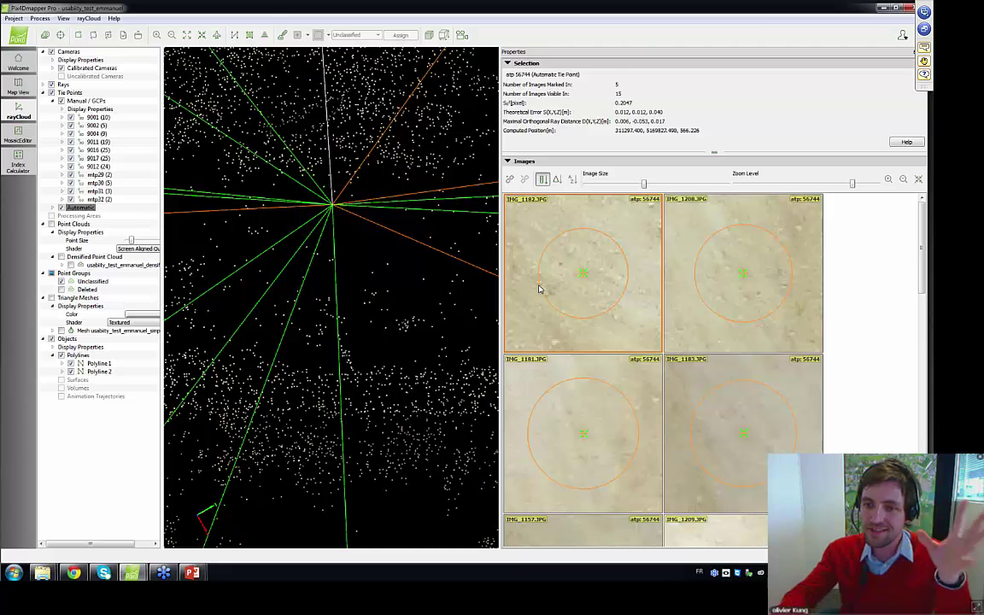
- Locate the same small rock with a dark shadow near tie point 56744 in IMG_1182.JPG and IMG_1208.JPG
scroll(570, 262, "up", 5)
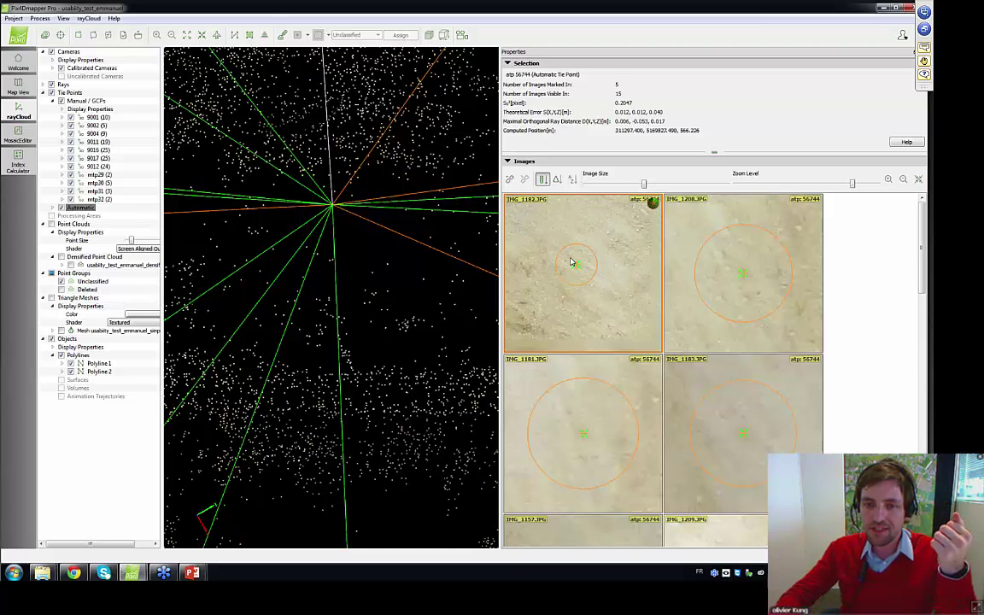
scroll(570, 261, "down", 1)
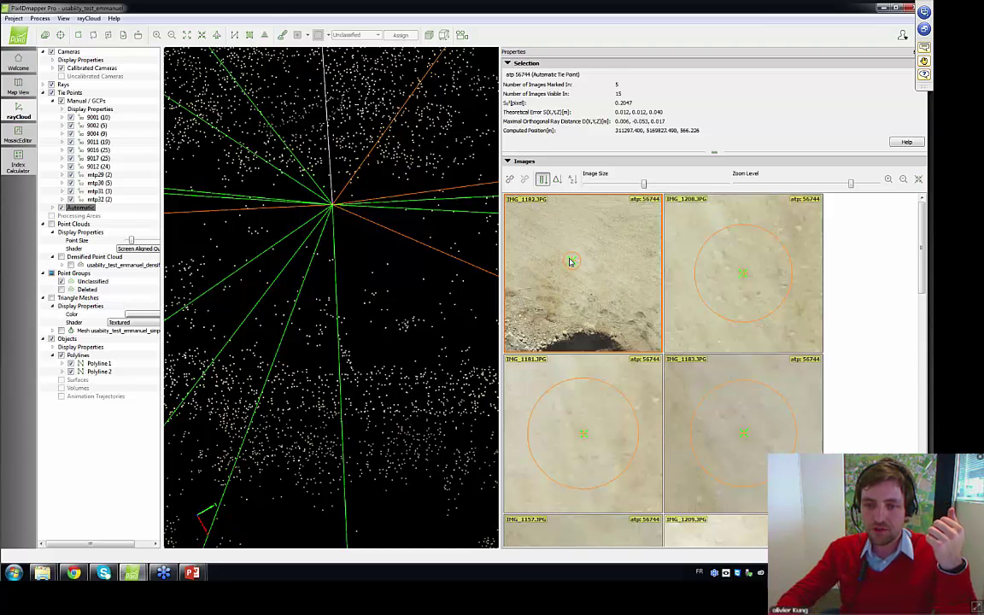
left_click_drag(570, 263, 558, 288)
left_click_drag(573, 233, 589, 271)
scroll(589, 272, "up", 5)
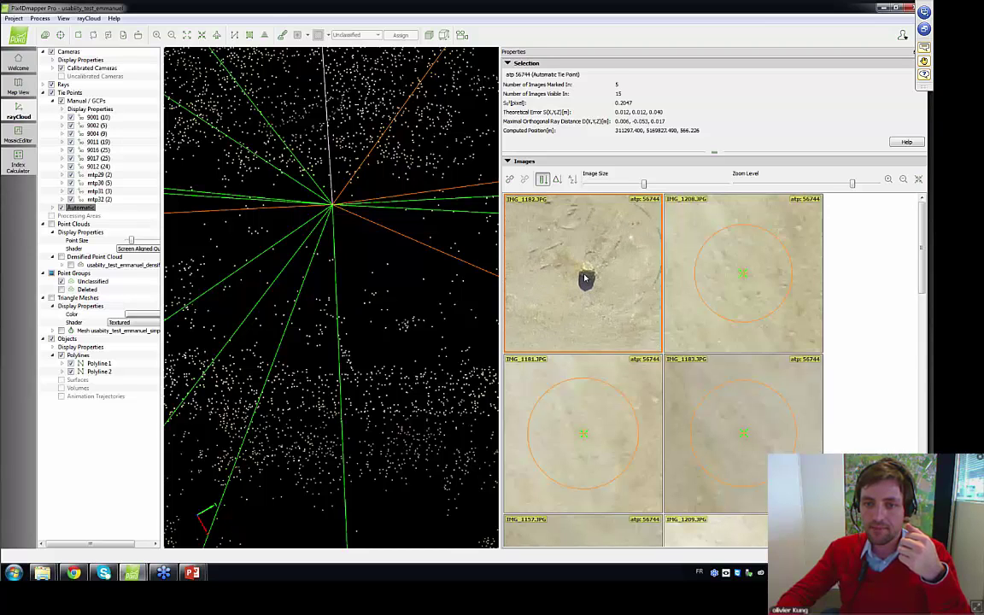
scroll(592, 287, "up", 3)
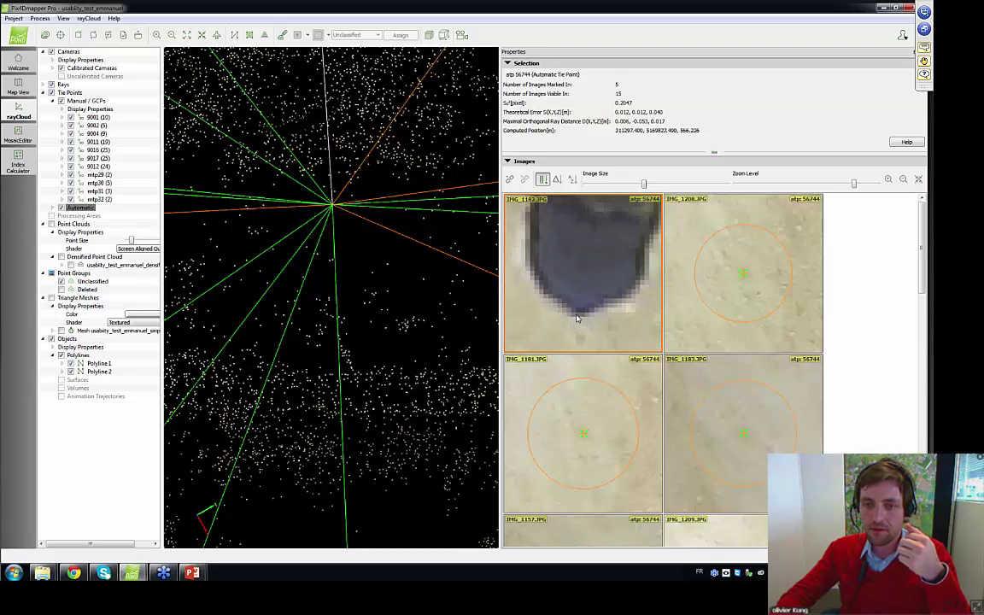
scroll(580, 308, "down", 1)
scroll(579, 309, "down", 2)
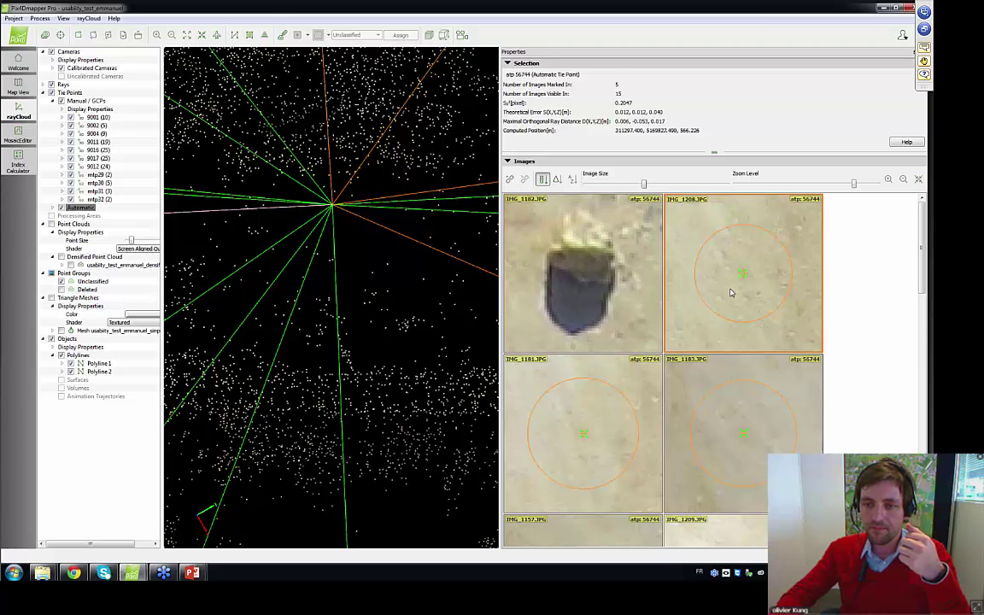
left_click(731, 292)
scroll(731, 292, "down", 4)
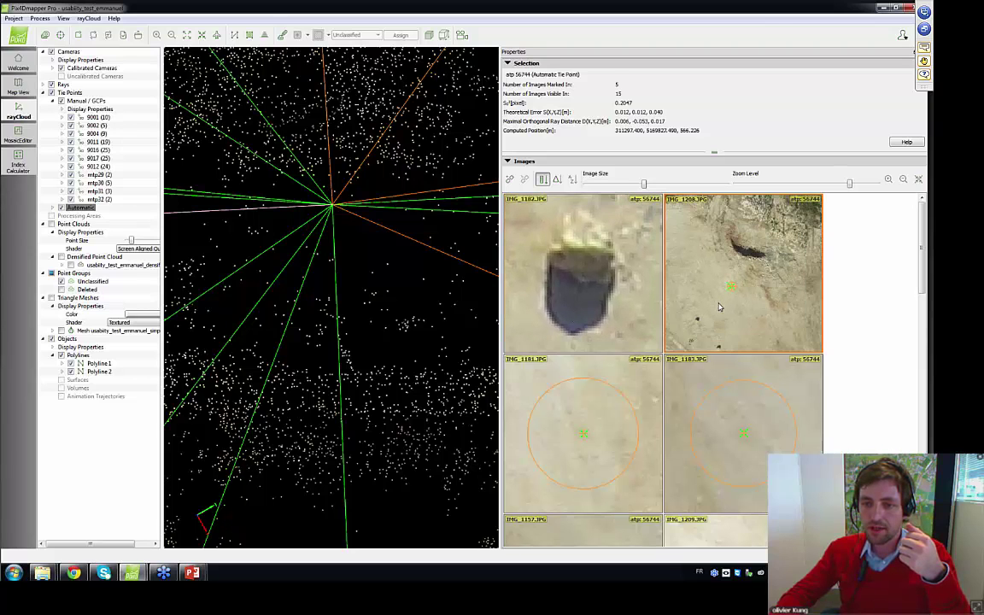
scroll(722, 290, "up", 4)
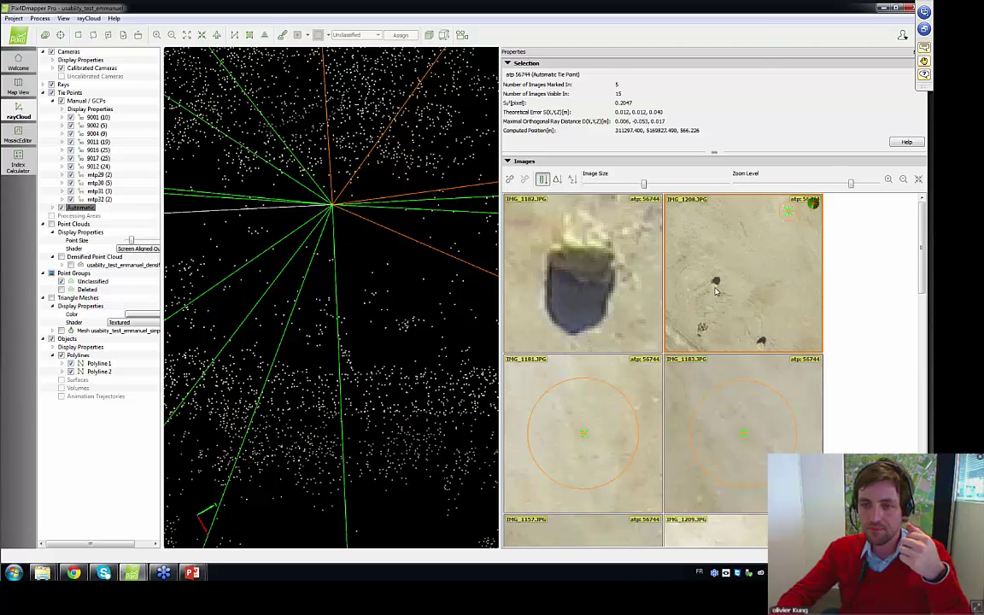
scroll(725, 275, "up", 5)
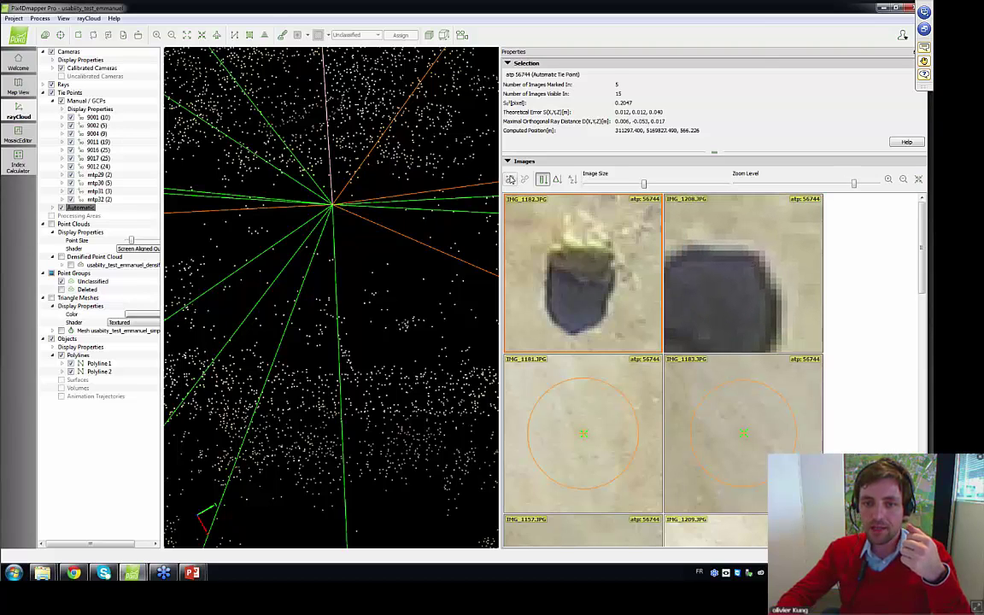
- Create a manual tie point marking the tip of the rock's shadow in IMG_1182.JPG and IMG_1208.JPG, and apply it
left_click(510, 179)
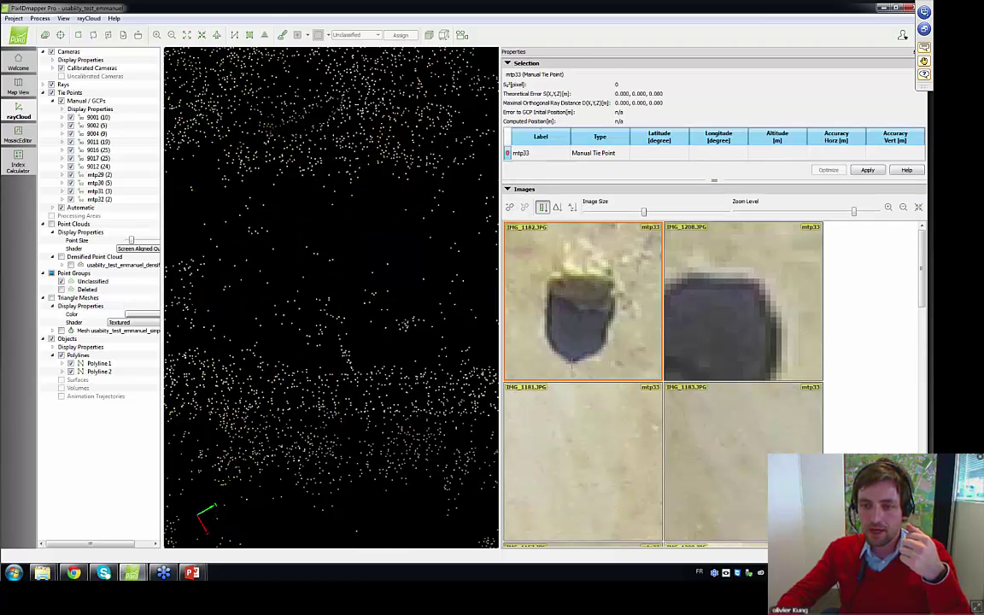
left_click(572, 362)
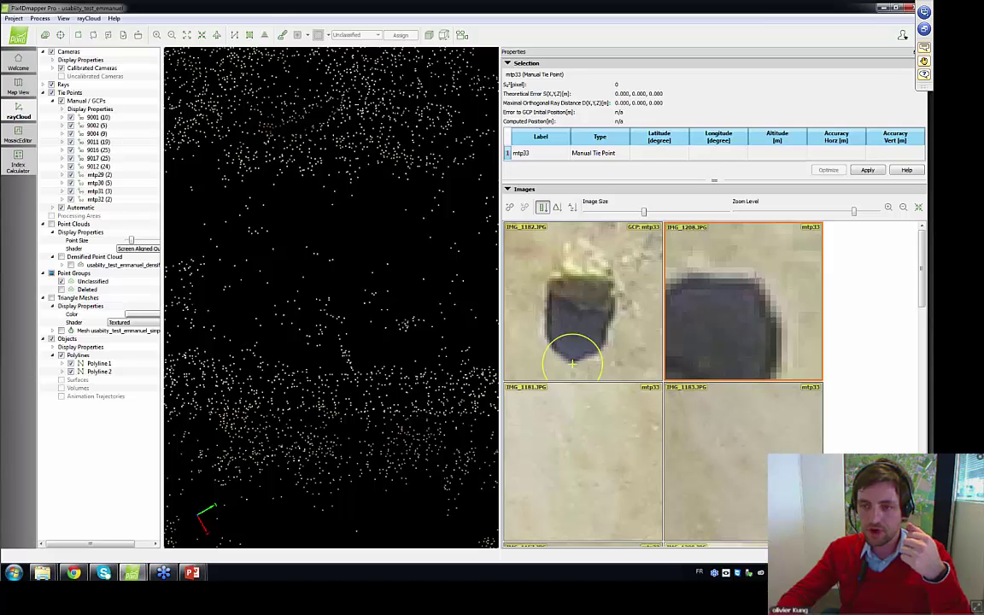
left_click(755, 278)
left_click(868, 170)
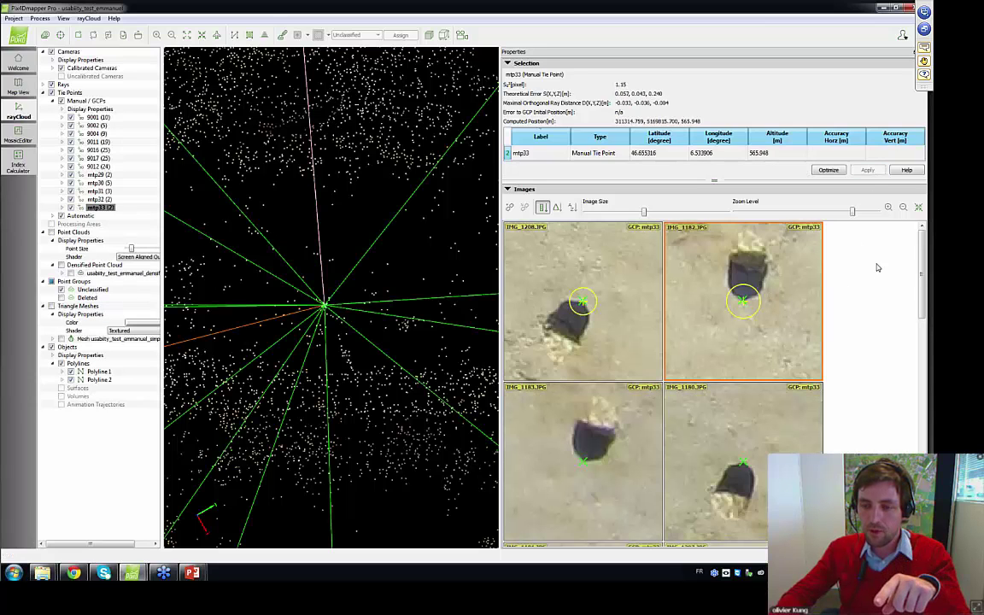
- Review the projections of manual tie point mtp33 in the listed images and inspect the ground around the rock in IMG_1208.JPG
scroll(921, 265, "down", 1)
left_click_drag(921, 265, 922, 238)
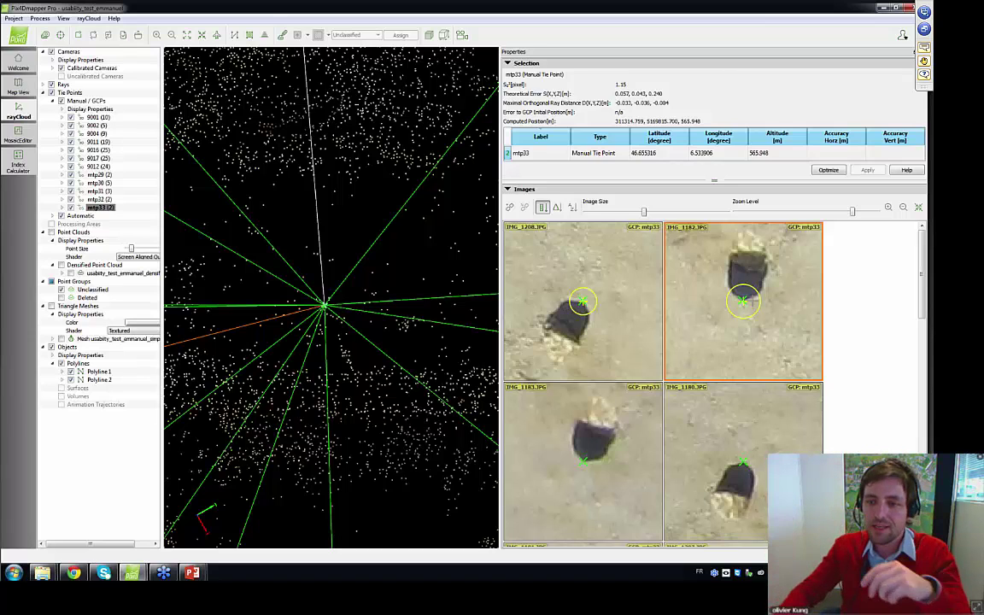
scroll(582, 321, "down", 4)
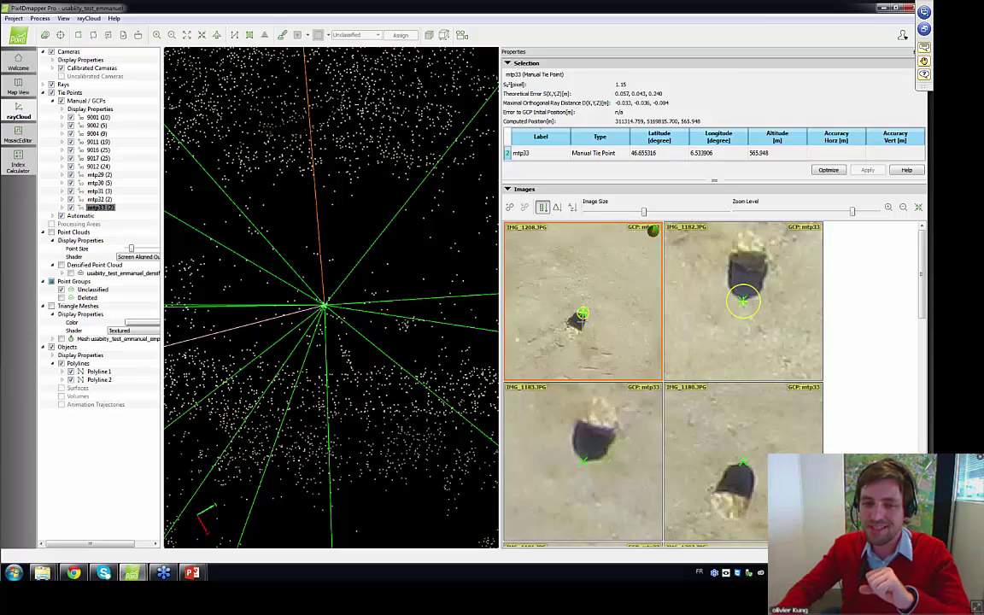
scroll(583, 321, "up", 1)
scroll(583, 320, "down", 3)
scroll(583, 317, "up", 2)
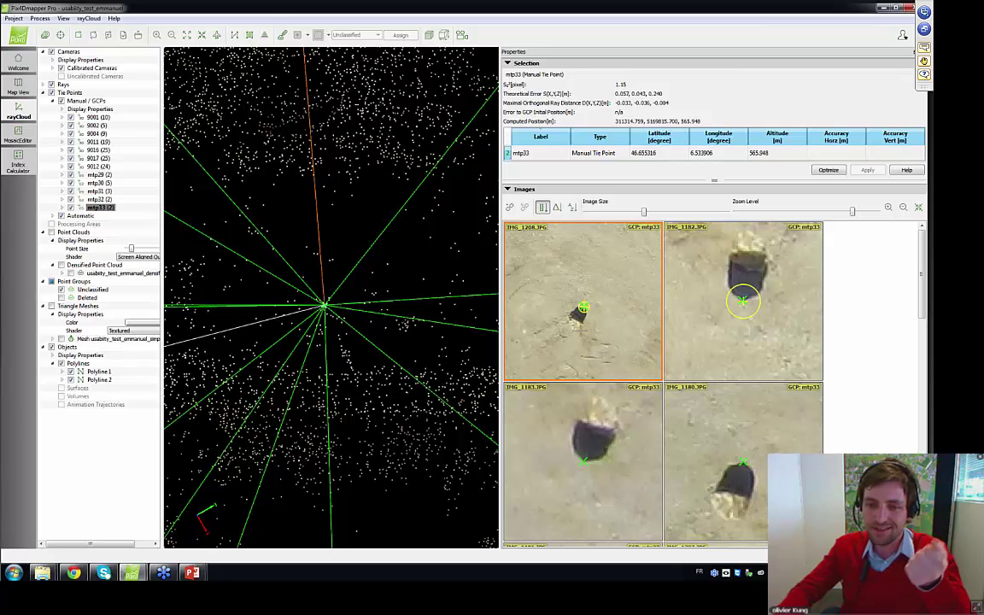
scroll(589, 307, "up", 3)
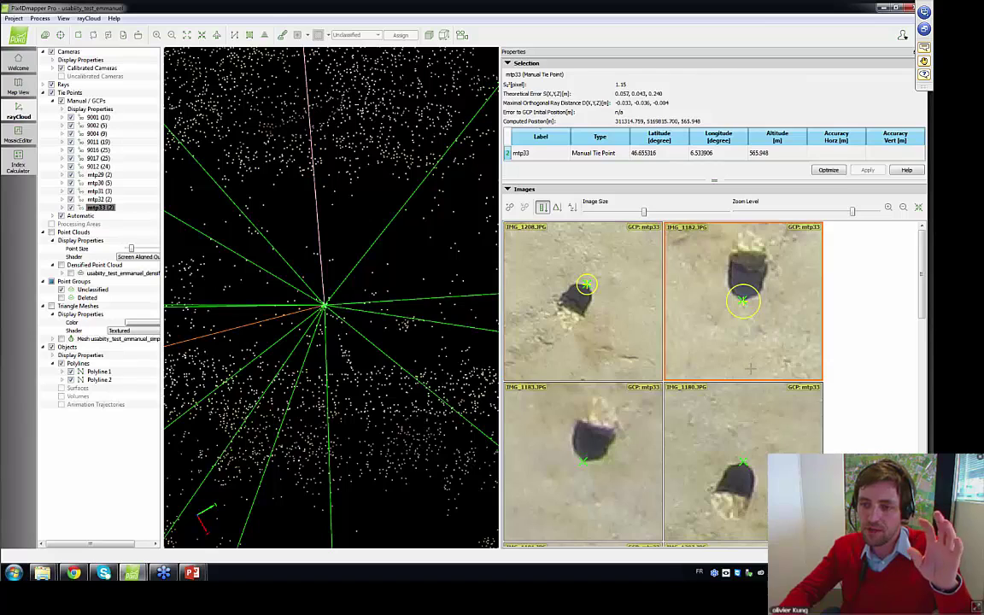
scroll(546, 307, "down", 3)
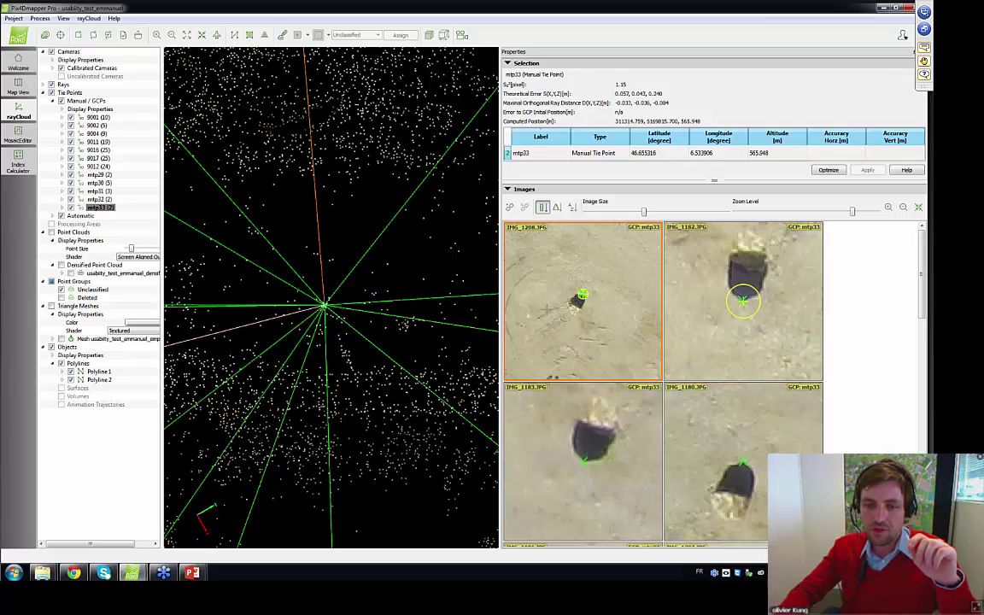
scroll(528, 318, "up", 5)
left_click_drag(540, 322, 604, 274)
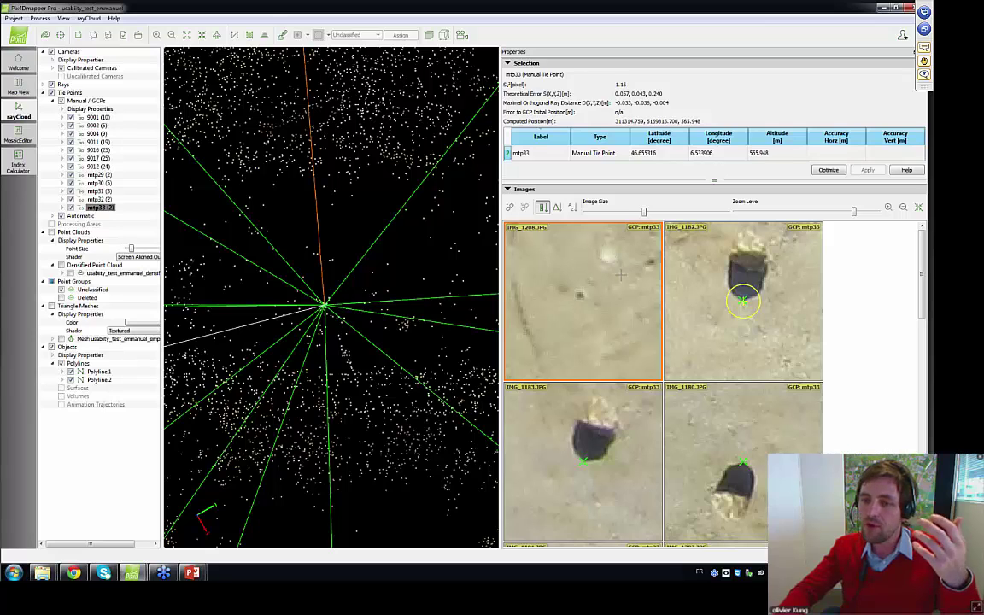
left_click_drag(598, 301, 521, 327)
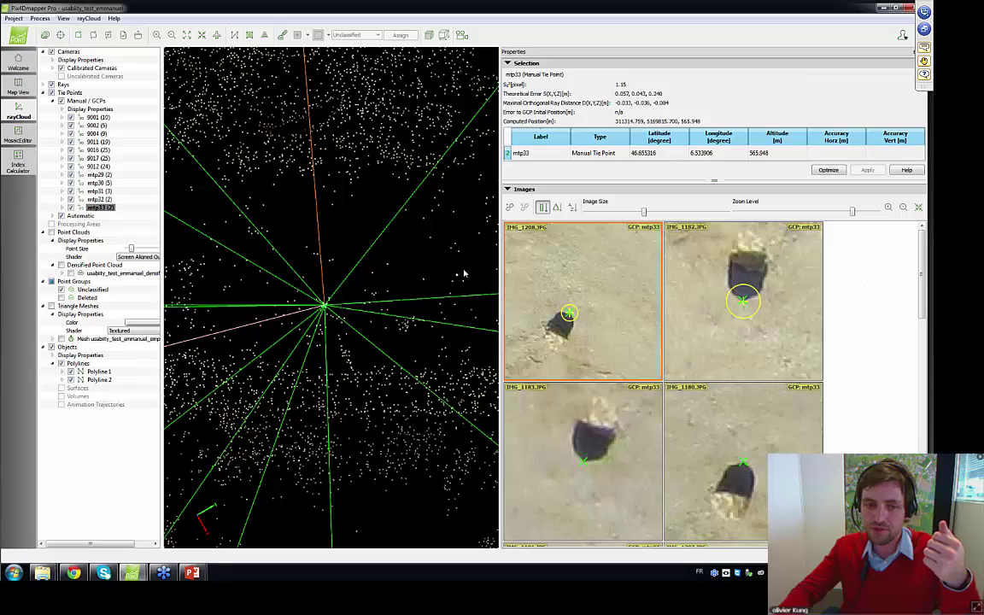
- Examine the rays linking manual tie point mtp33 to its surrounding cameras in an oblique 3D view
scroll(450, 283, "down", 5)
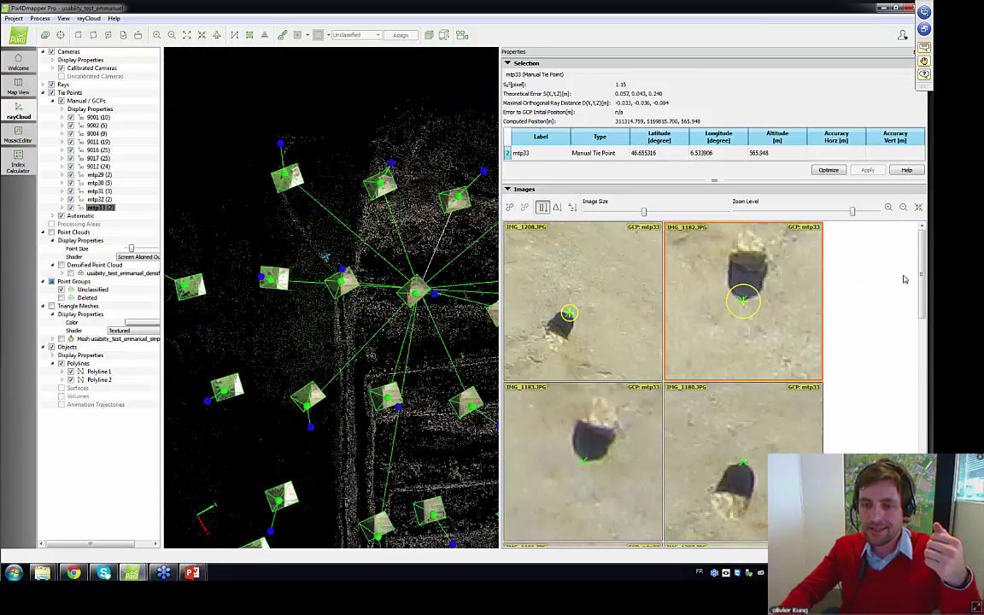
mouse_move(920, 282)
left_mouse_down()
mouse_move(919, 500)
mouse_move(918, 271)
left_mouse_up()
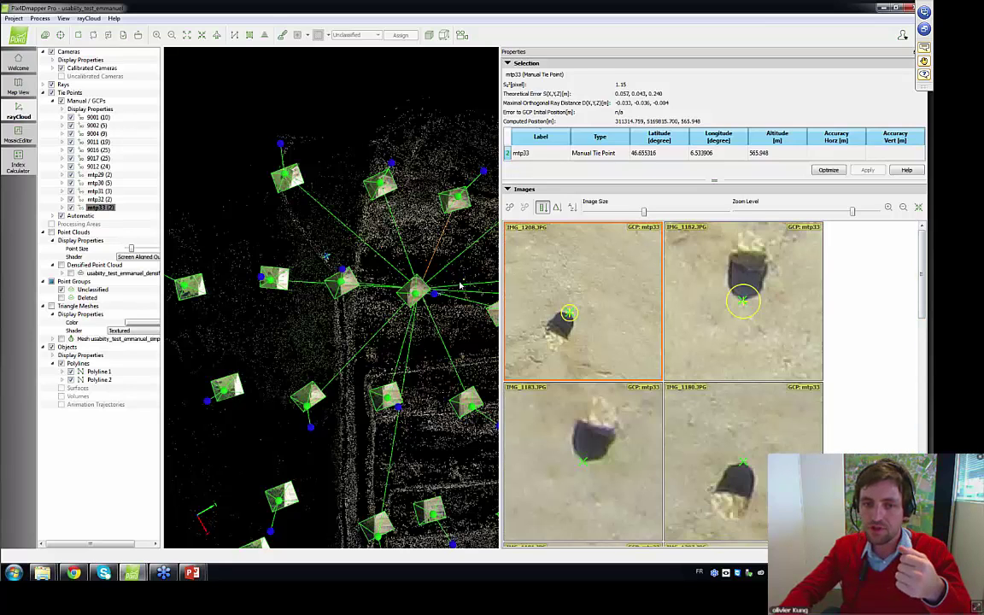
left_click_drag(460, 285, 362, 285)
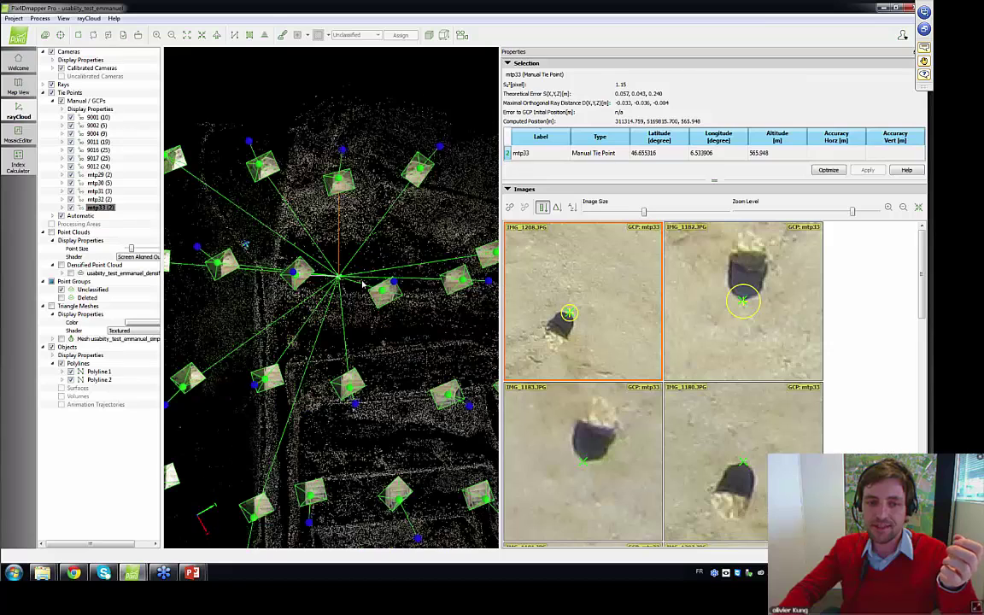
left_click_drag(385, 171, 317, 278)
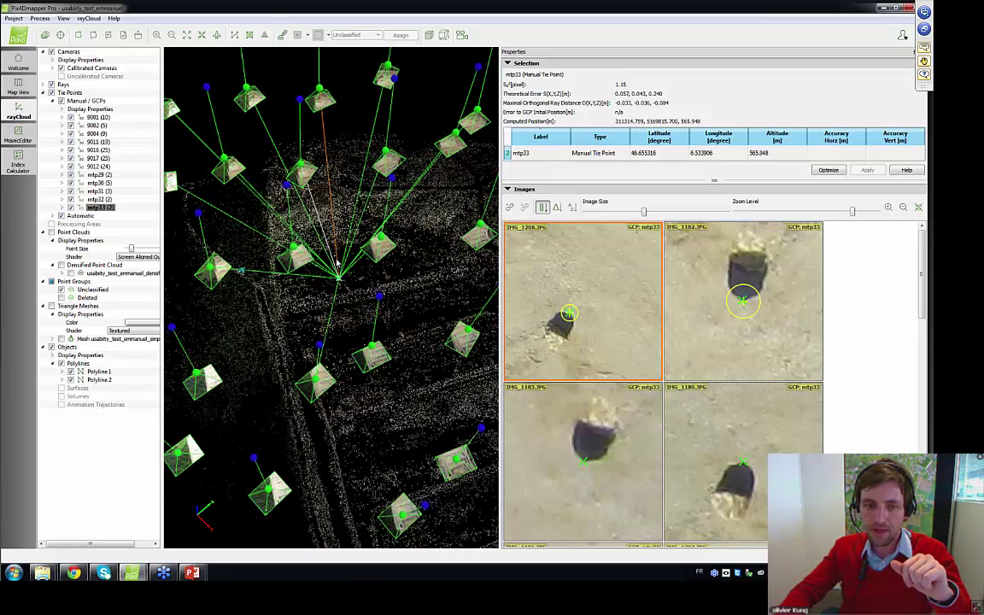
scroll(338, 266, "up", 5)
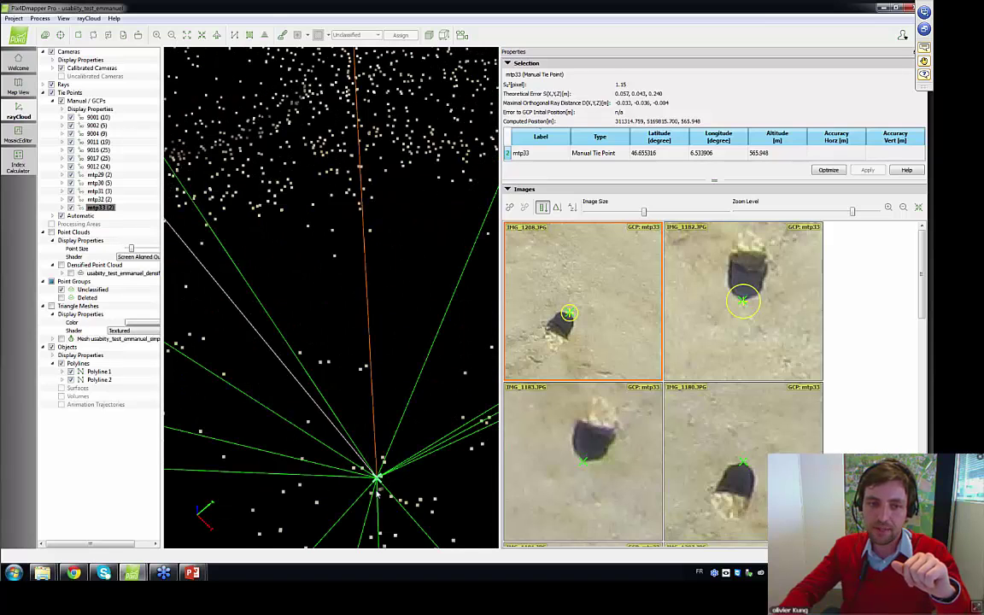
scroll(343, 414, "down", 2)
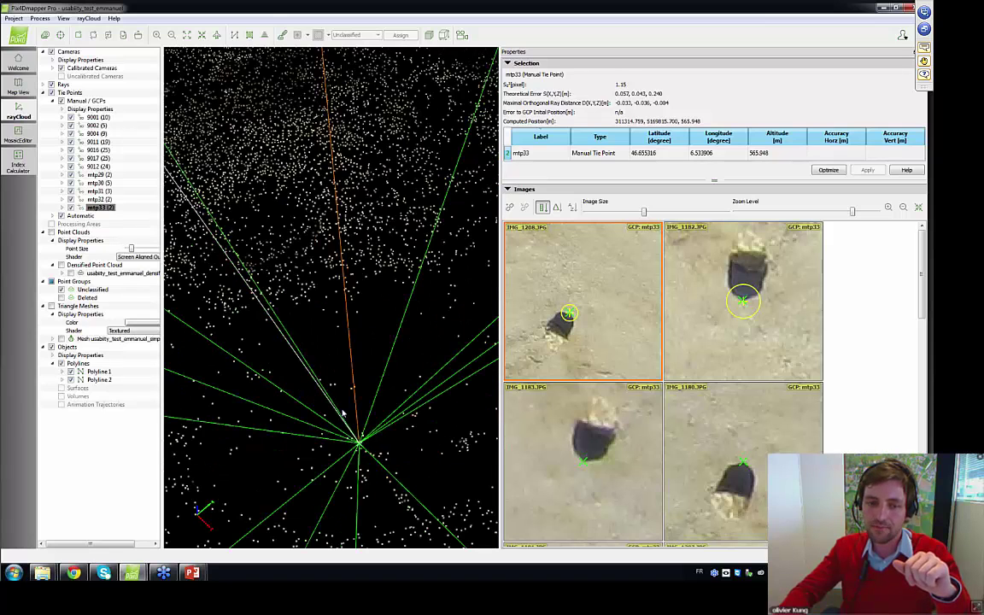
- Select an automatic tie point on the dirt ground in a sparsely matched part of the point cloud
scroll(367, 439, "down", 3)
middle_click_drag(368, 440, 330, 371)
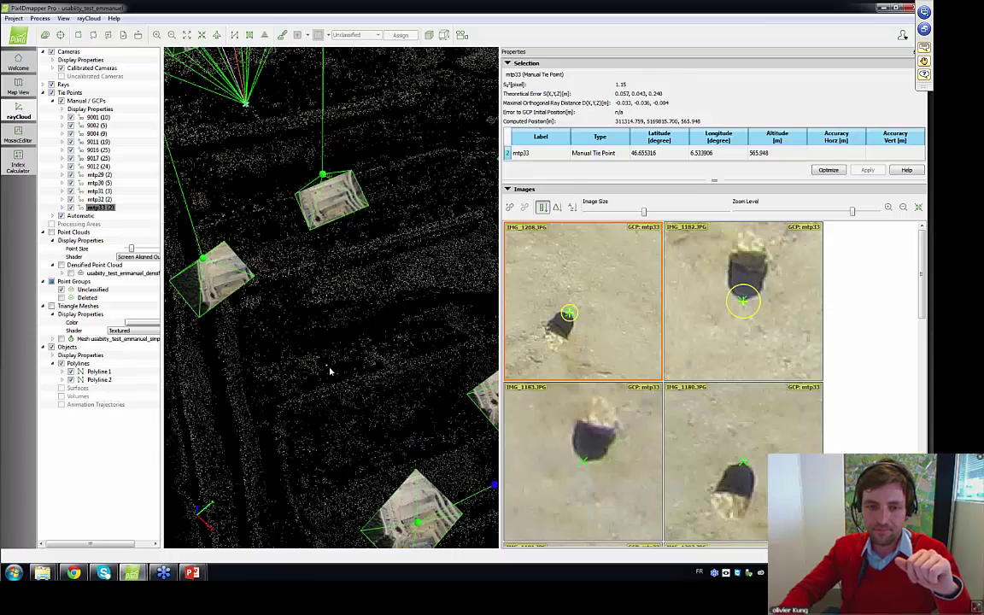
left_click_drag(329, 371, 283, 302)
left_click(281, 300)
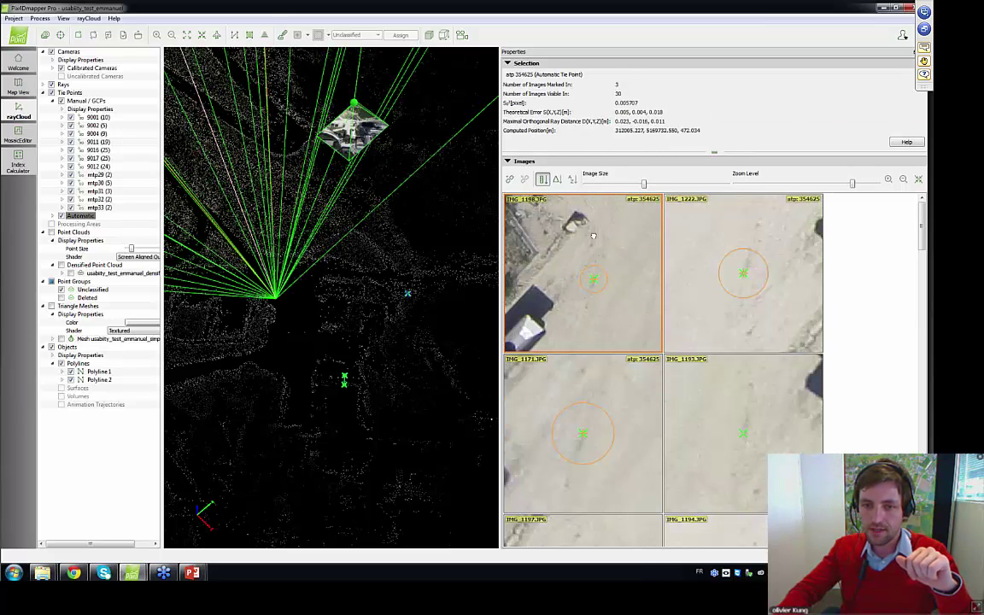
- Locate the same light block with a dark shadow near the selected tie point in IMG_1198.JPG and IMG_1222.JPG
mouse_move(594, 235)
left_mouse_down()
mouse_move(606, 245)
mouse_move(610, 214)
mouse_move(606, 257)
left_mouse_up()
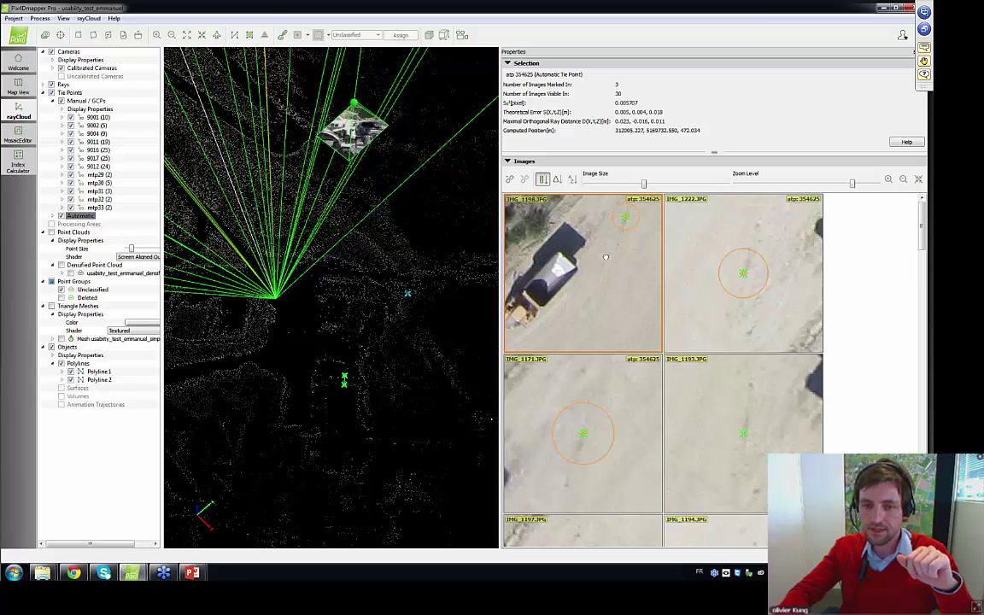
scroll(606, 257, "down", 3)
scroll(700, 258, "down", 4)
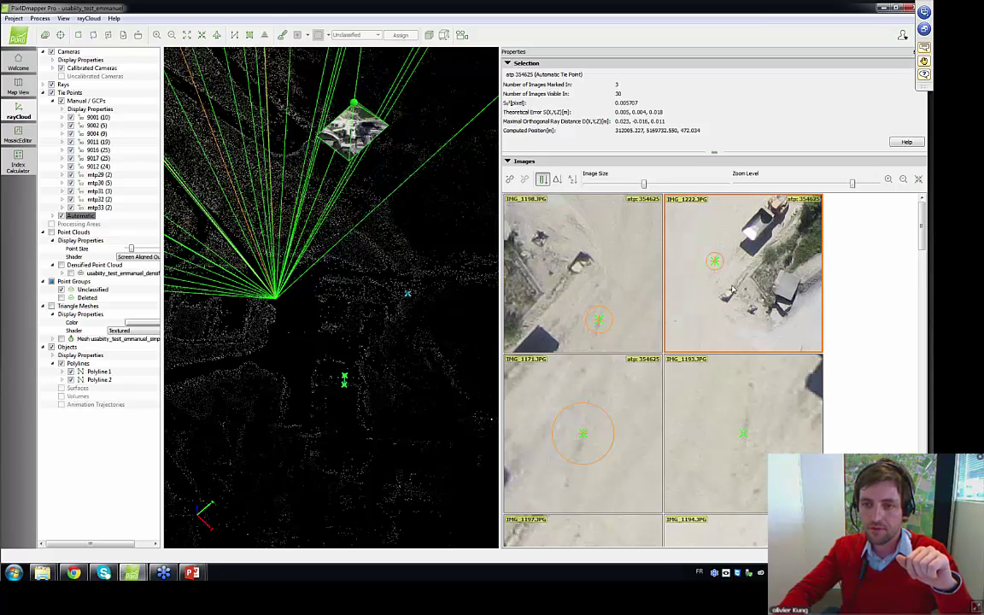
left_click_drag(732, 291, 749, 259)
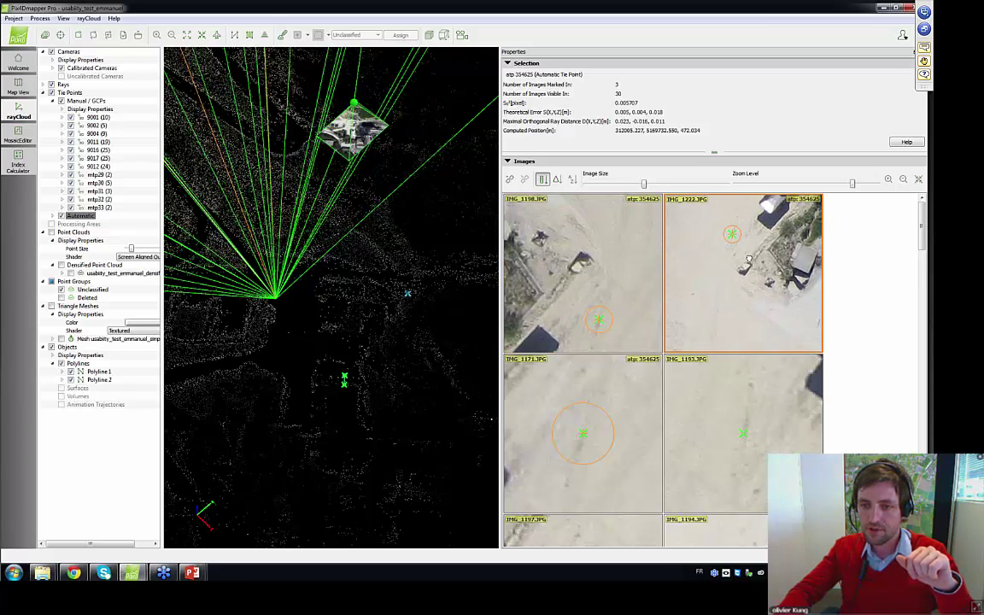
scroll(749, 258, "up", 6)
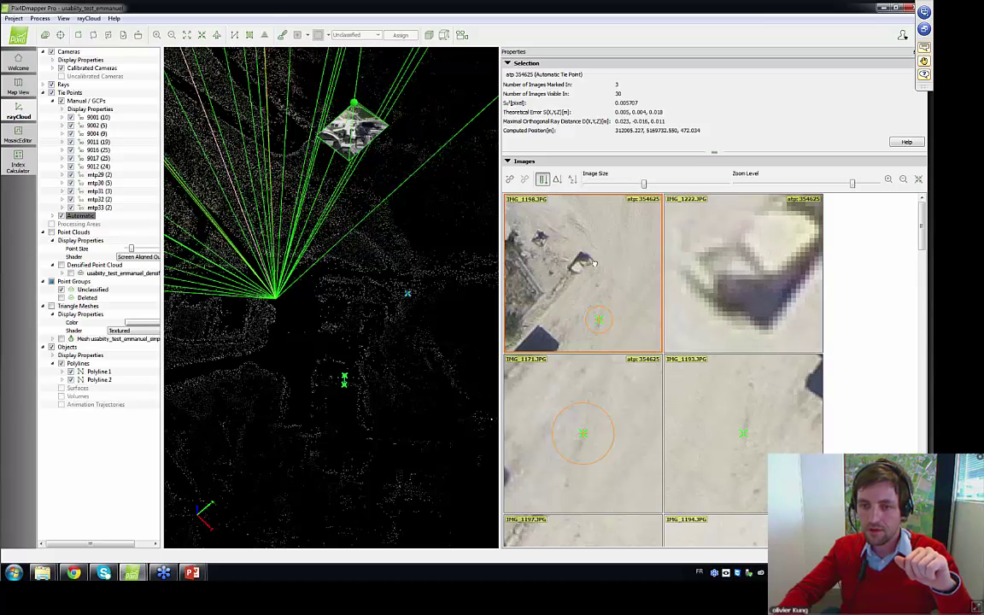
scroll(594, 263, "up", 4)
- Create a manual tie point on the edge between the block and its shadow in IMG_1198.JPG and IMG_1222.JPG, and apply it
left_click(512, 178)
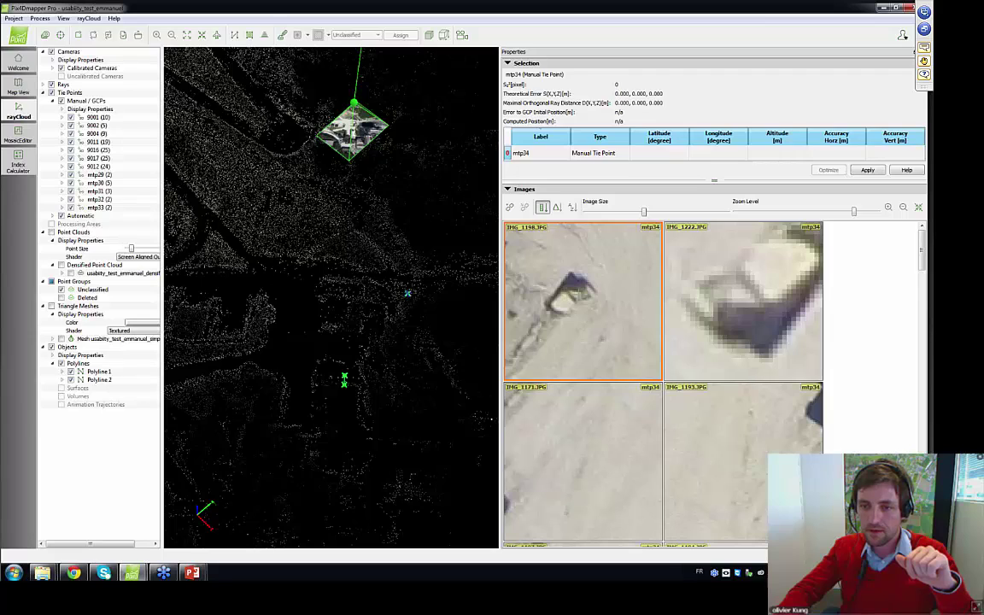
left_click(565, 294)
left_click(763, 300)
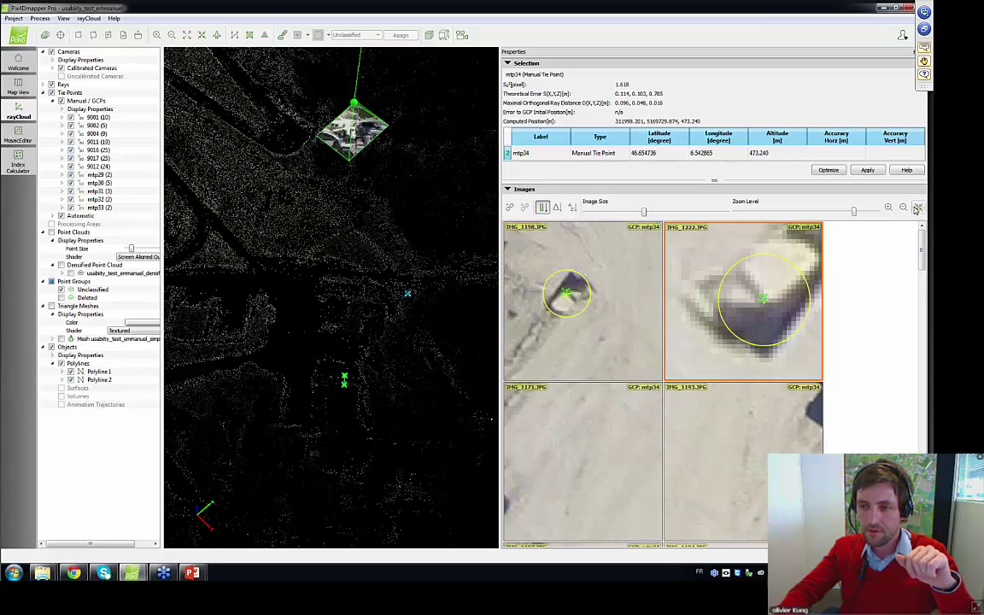
left_click(868, 171)
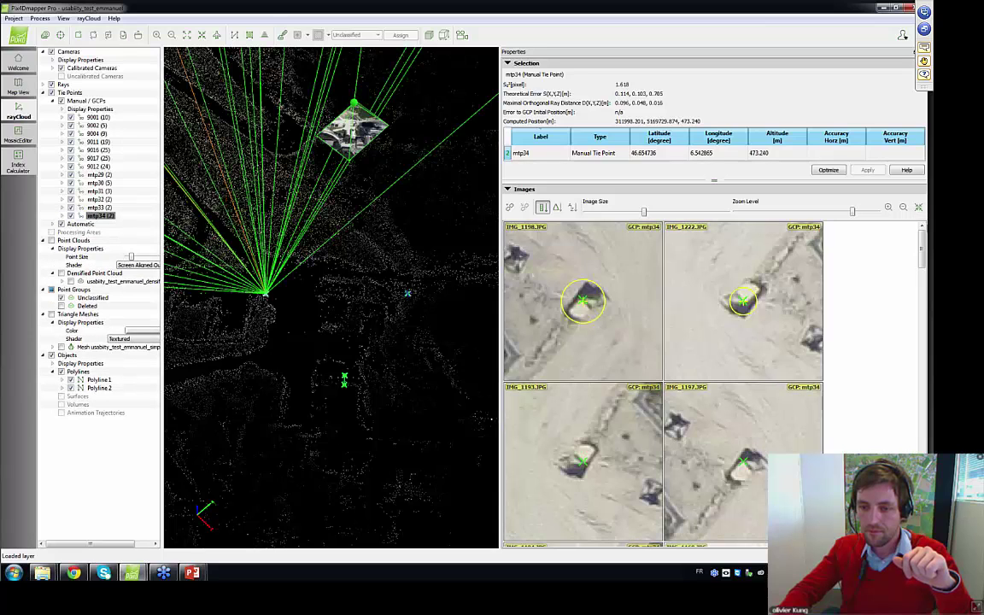
- Review the magnified projections of manual tie point mtp34 through to the last listed images
left_click(892, 209)
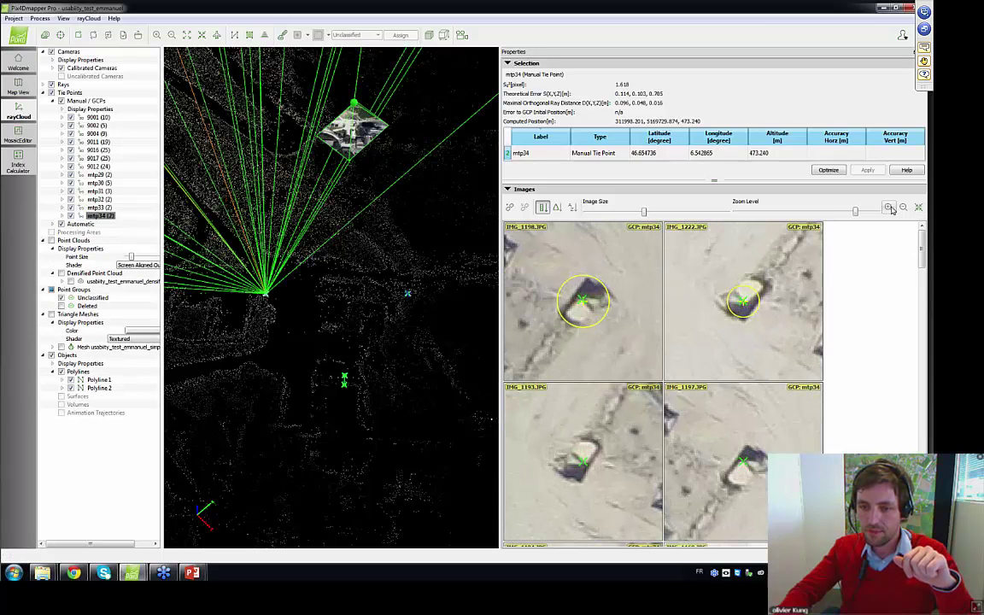
left_click(892, 209)
left_click(892, 210)
left_click(892, 209)
left_click_drag(923, 240, 904, 509)
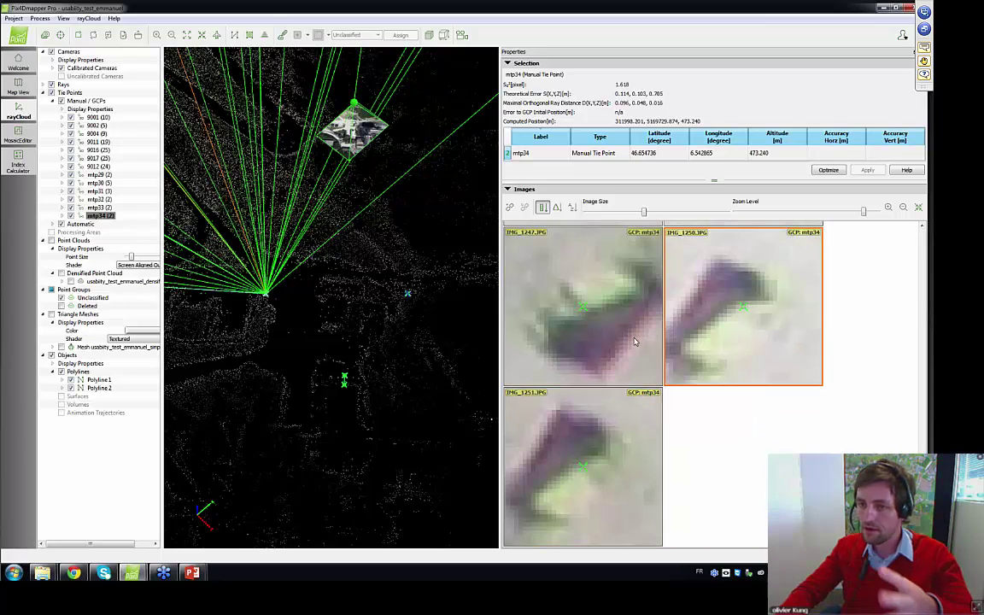
- Examine the rays of manual tie point mtp34 within the whole camera block in the 3D view
scroll(296, 297, "down", 3)
scroll(297, 296, "down", 5)
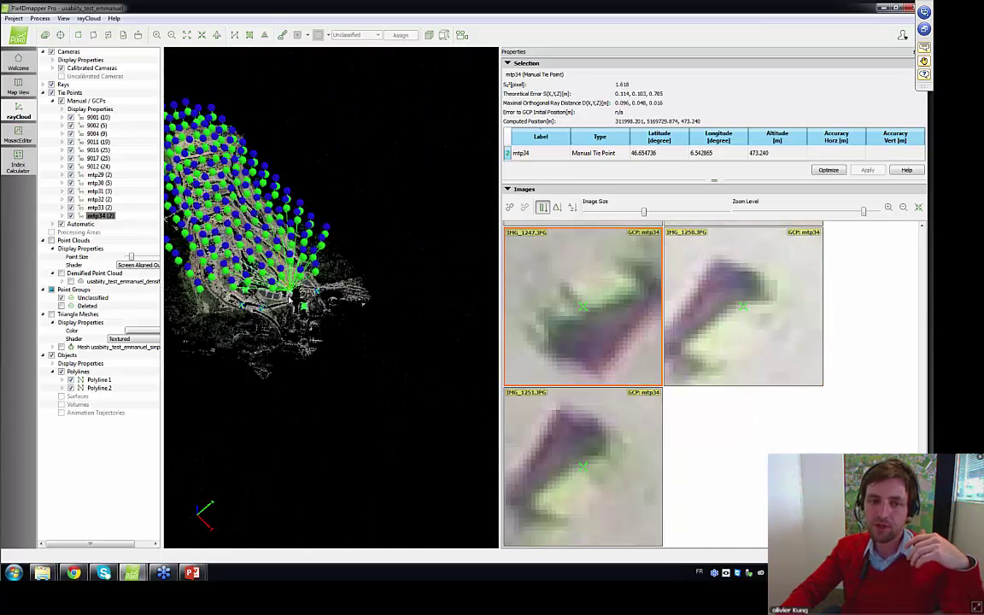
middle_click_drag(297, 297, 329, 318)
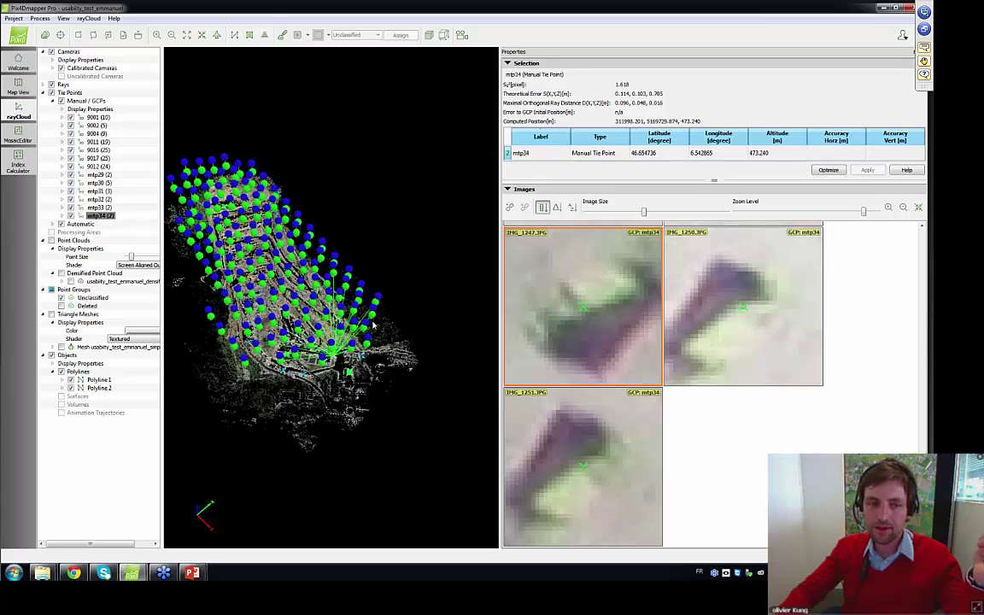
middle_click_drag(274, 355, 366, 407)
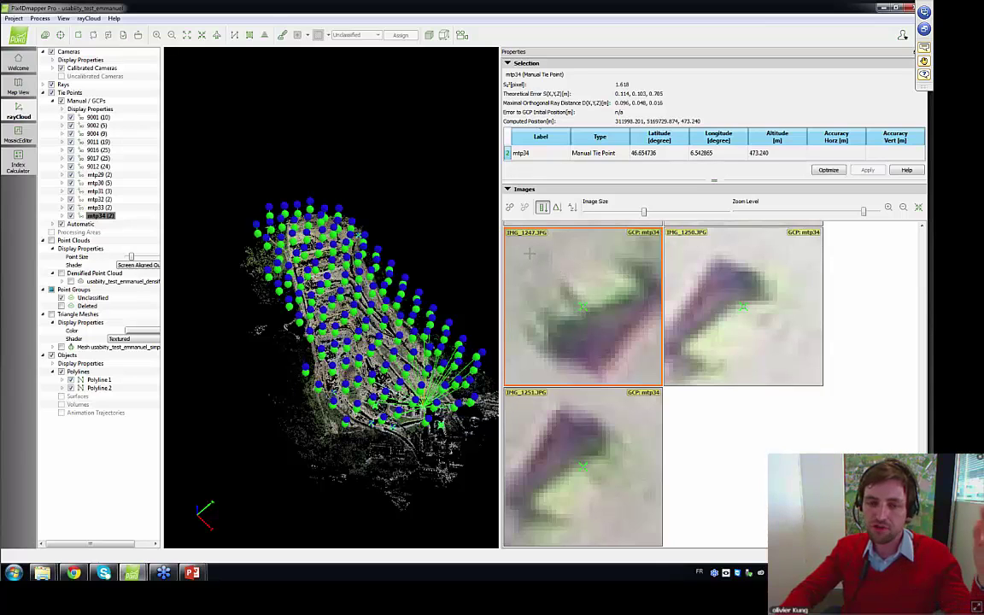
- Mark manual tie point mtp34 in IMG_1247.JPG as well and apply the added mark
scroll(534, 252, "down", 2)
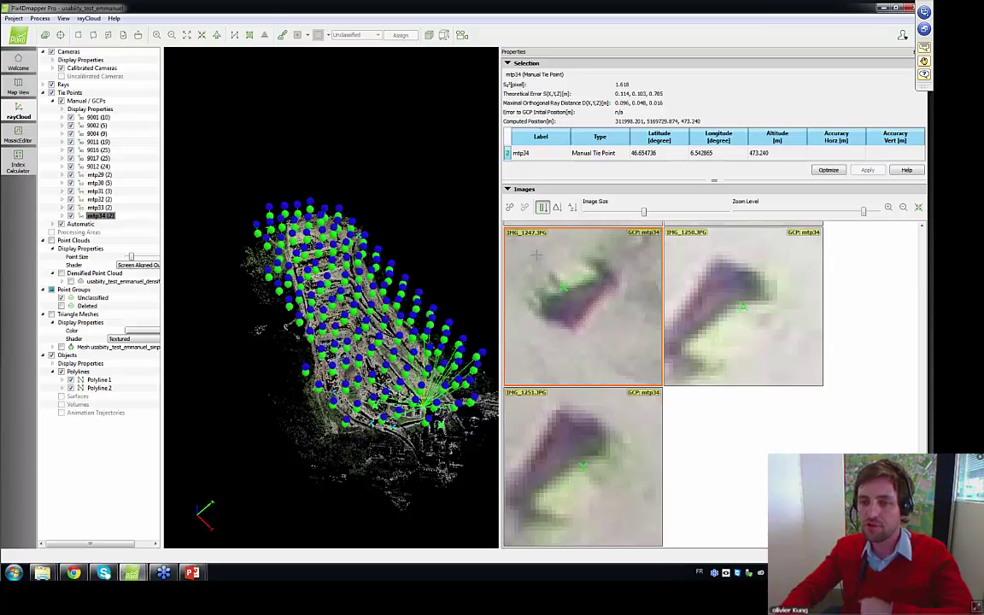
left_click(566, 288)
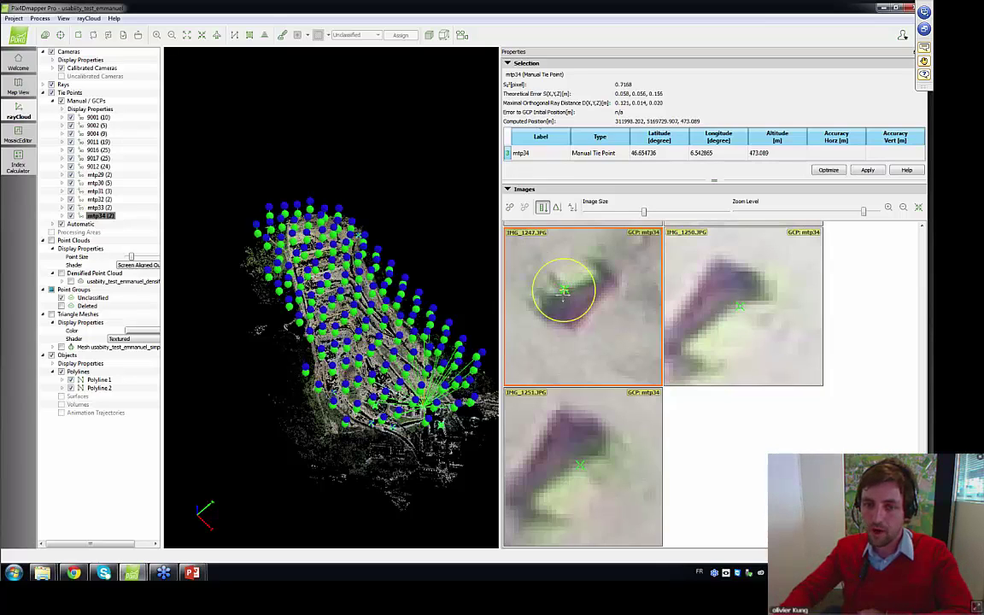
left_click(868, 170)
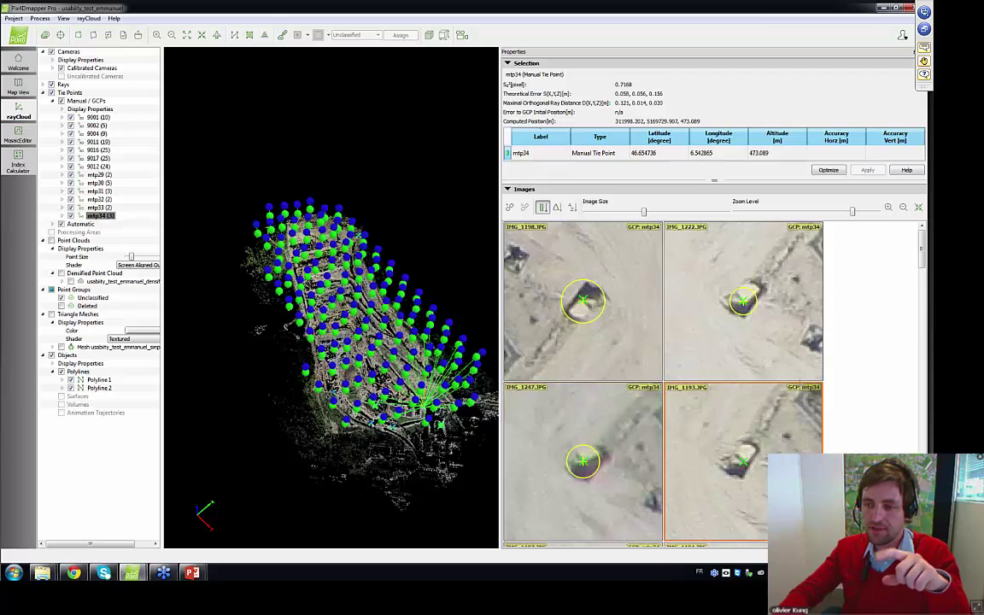
- Switch to the running PowerPoint slide show and advance from "Reprojection error" to the "How to improve" slide
left_click(195, 573)
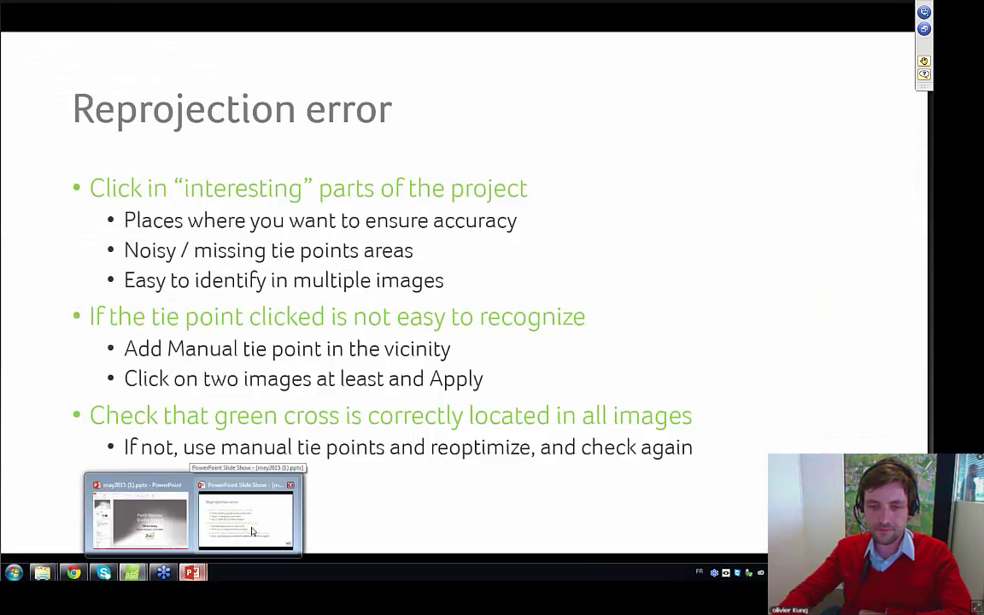
left_click(248, 517)
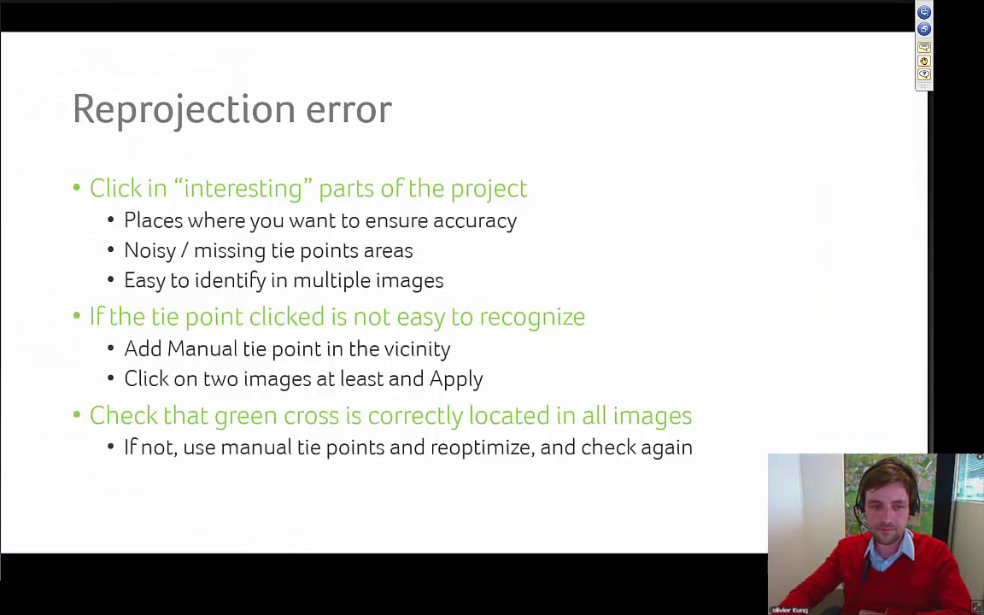
left_click(527, 405)
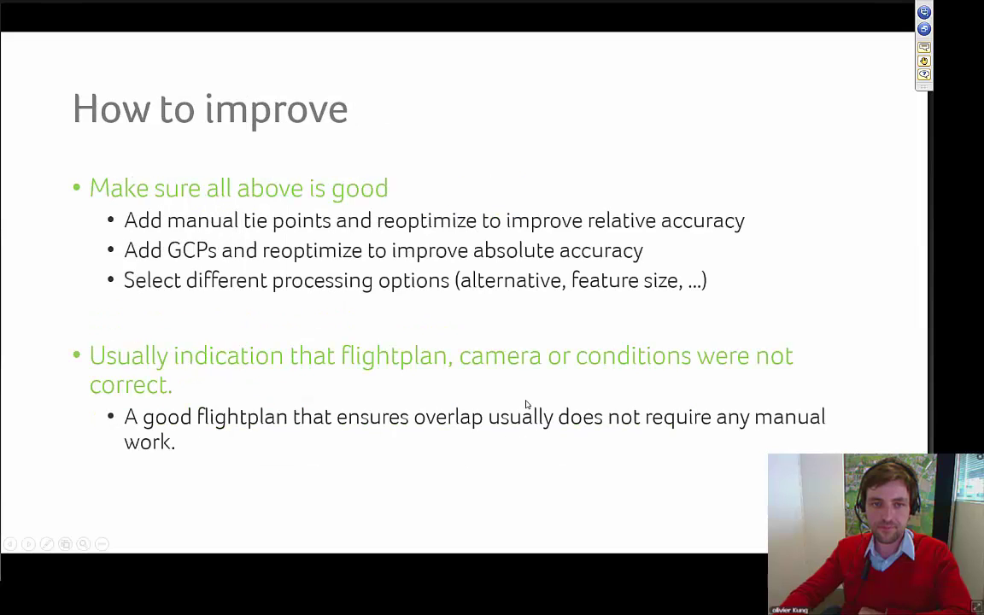
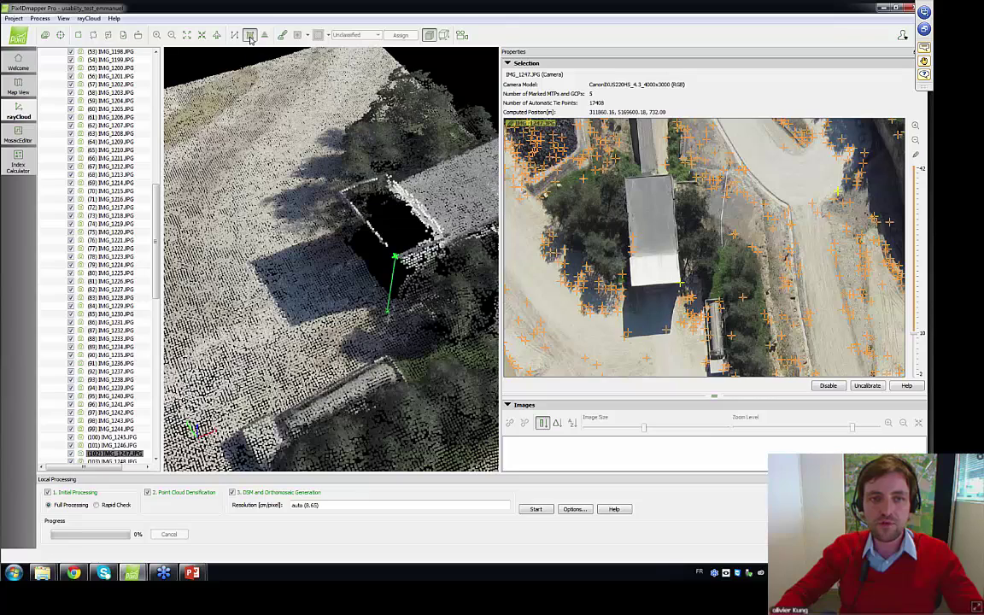
- Draw a four-cornered surface on the ground around the building's shadow in the densified point cloud
left_click(325, 225)
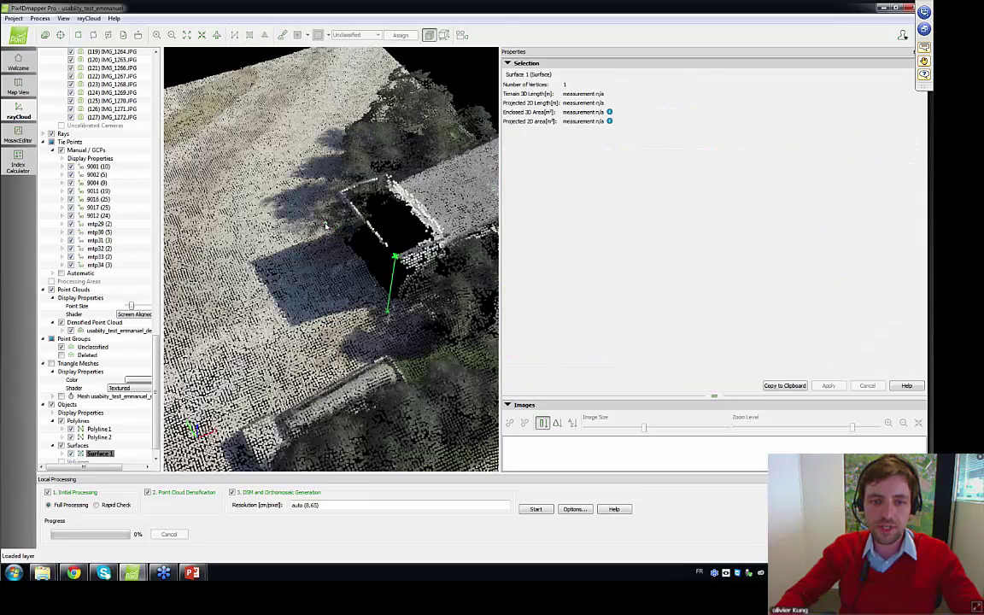
left_click(414, 324)
left_click(275, 365)
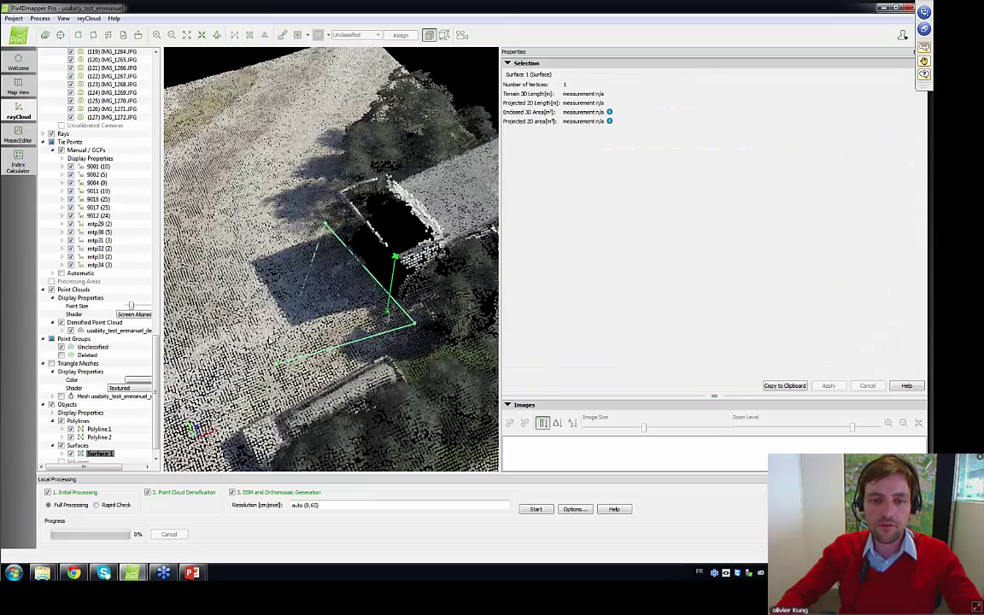
left_click(233, 220)
right_click(292, 185)
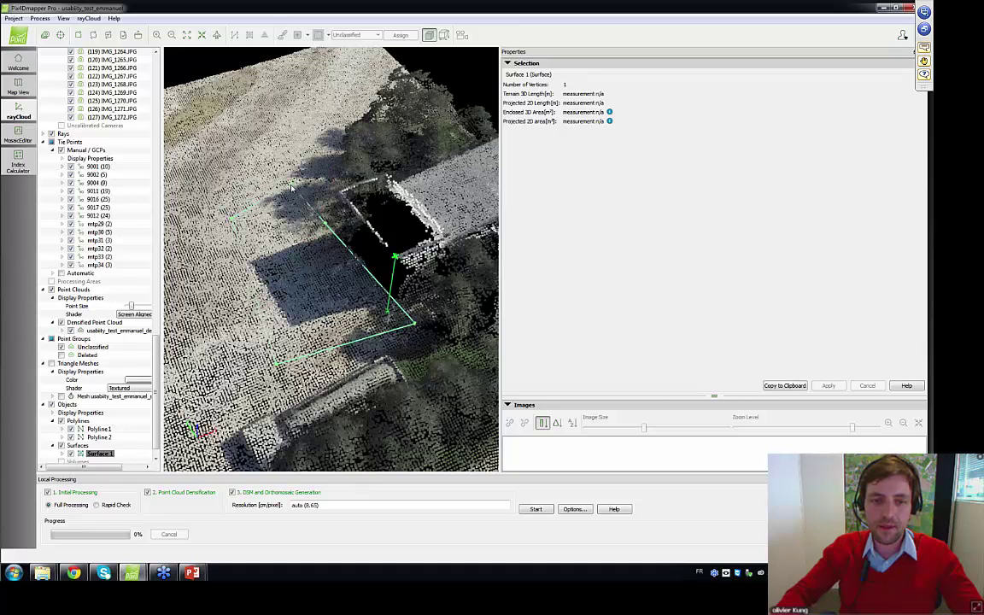
- Draw a second four-cornered surface over the hole in the building's roof, following the roof edges
left_click_drag(292, 185, 311, 294)
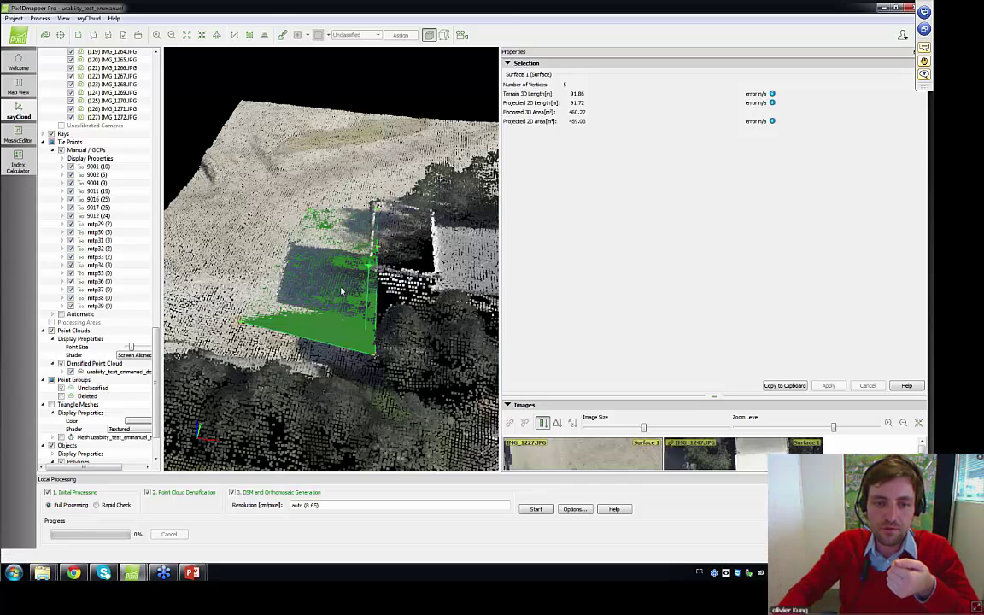
left_click_drag(341, 292, 373, 224)
left_click(373, 224)
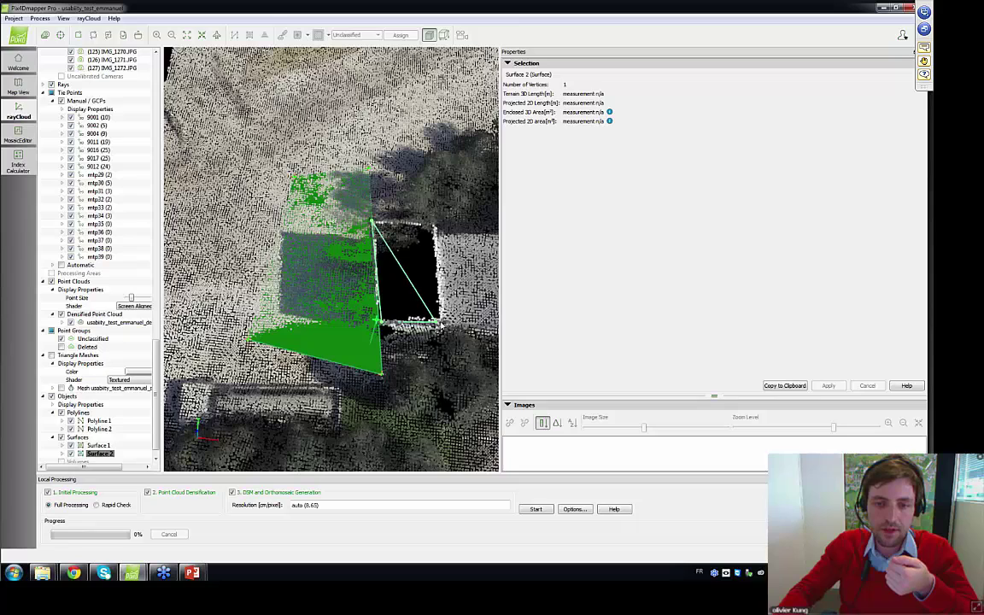
right_click(428, 226)
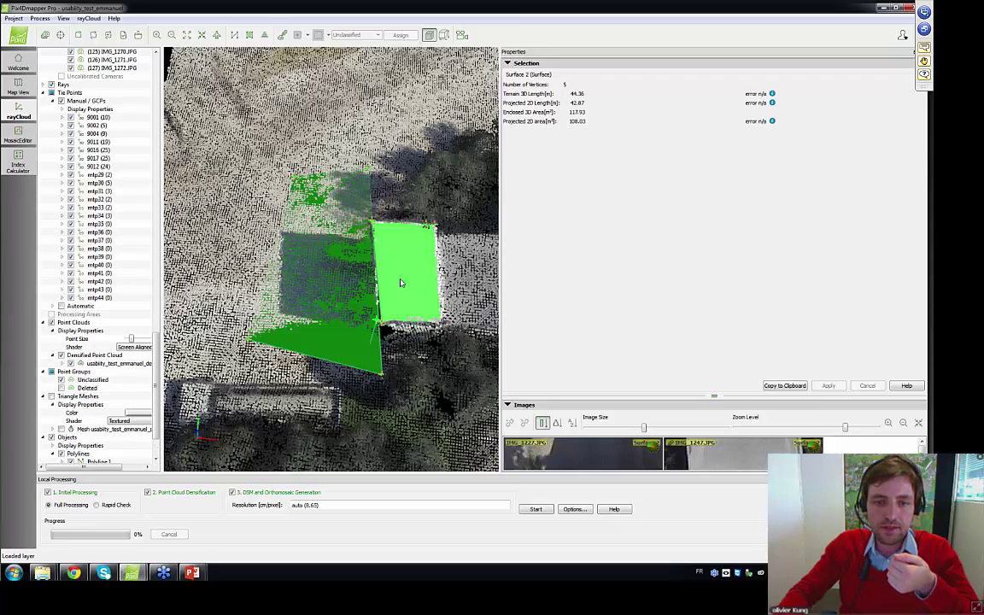
left_click_drag(401, 282, 352, 279)
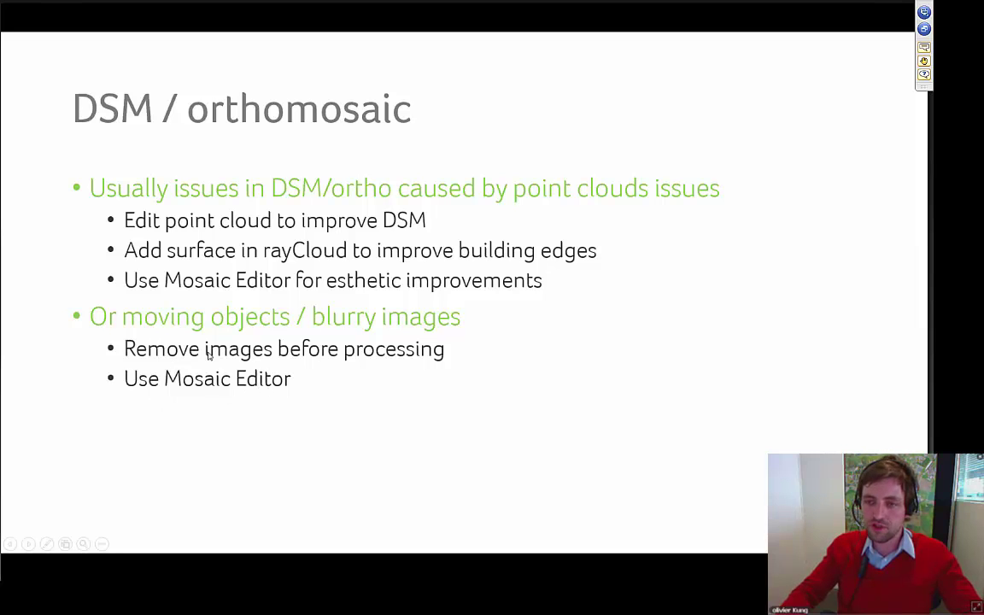
- Advance the slide show past "DSM / orthomosaic" to its end and switch to the Pix4Dmapper usability test project
left_click(339, 314)
key("super")
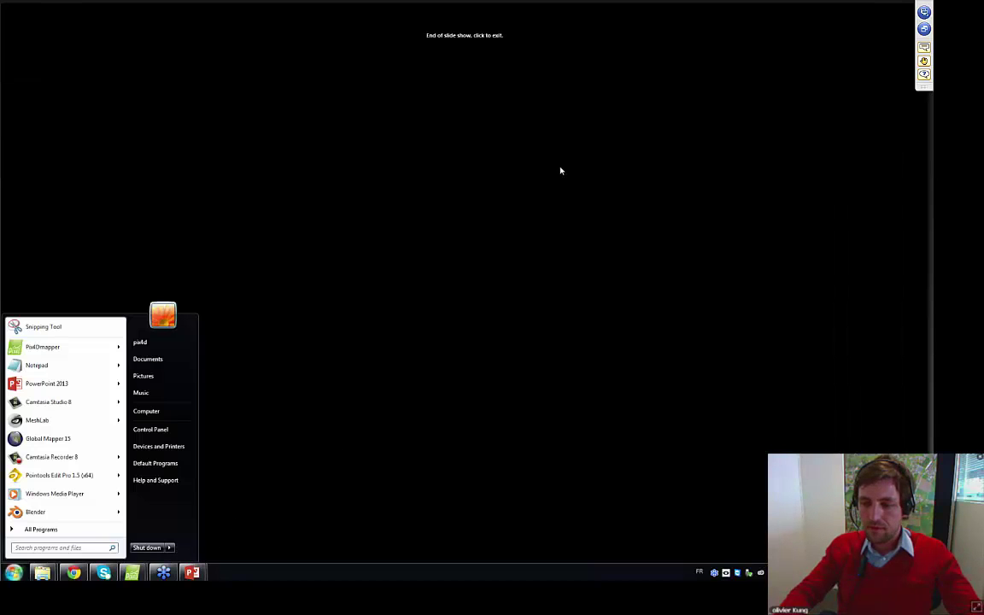
key("super")
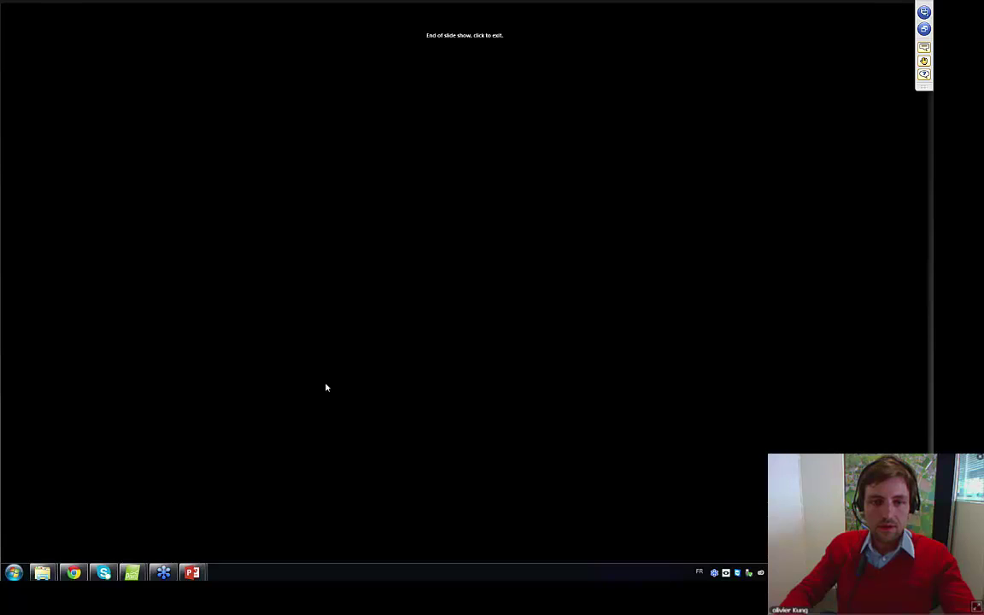
mouse_move(131, 572)
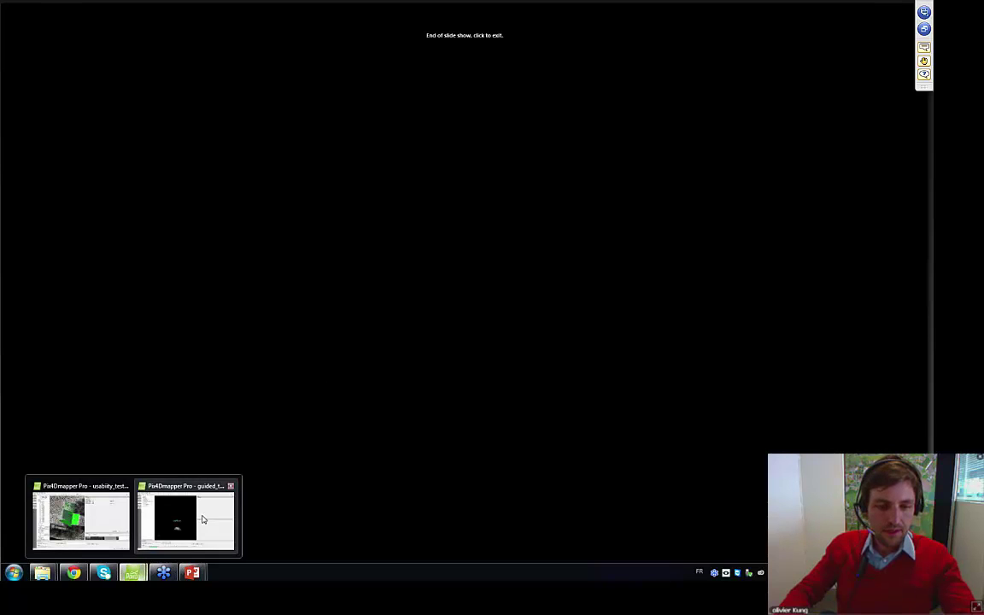
left_click(100, 516)
- Dock the project window to the left half of the desktop and inspect both drawn surfaces from above
scroll(322, 283, "down", 10)
left_click_drag(322, 283, 568, 29)
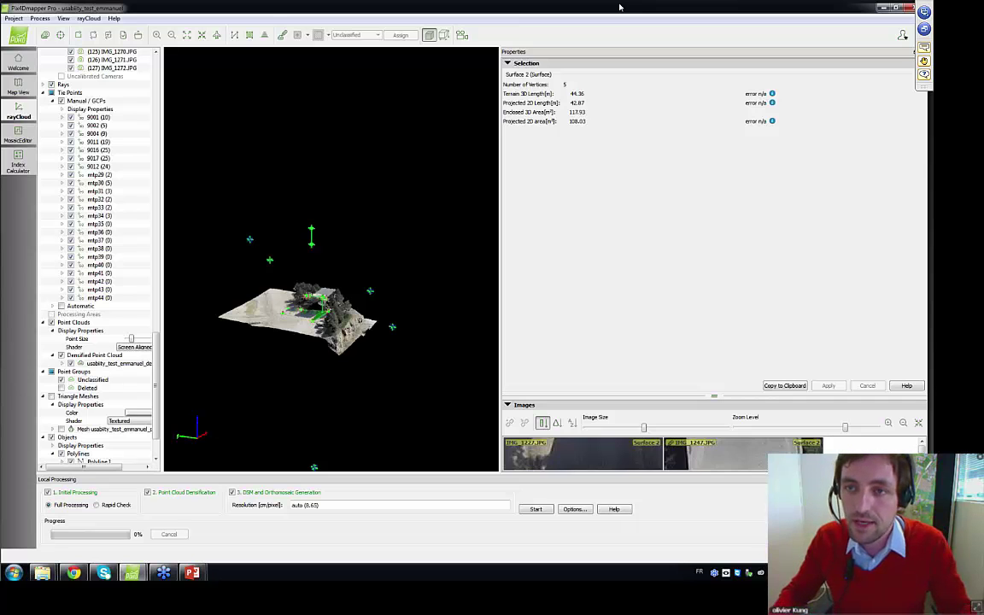
left_click_drag(602, 7, 1, 51)
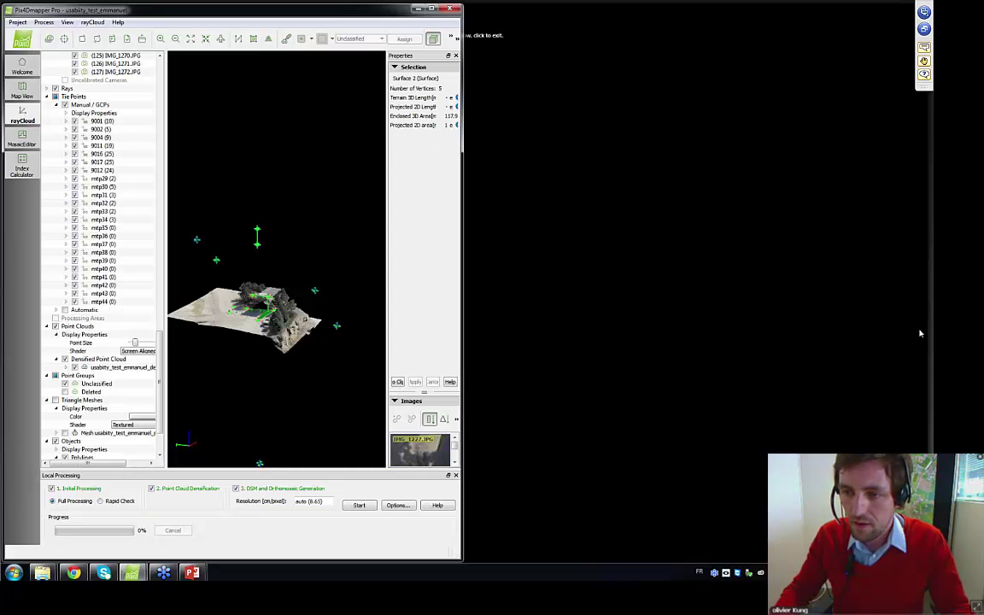
left_click(920, 334)
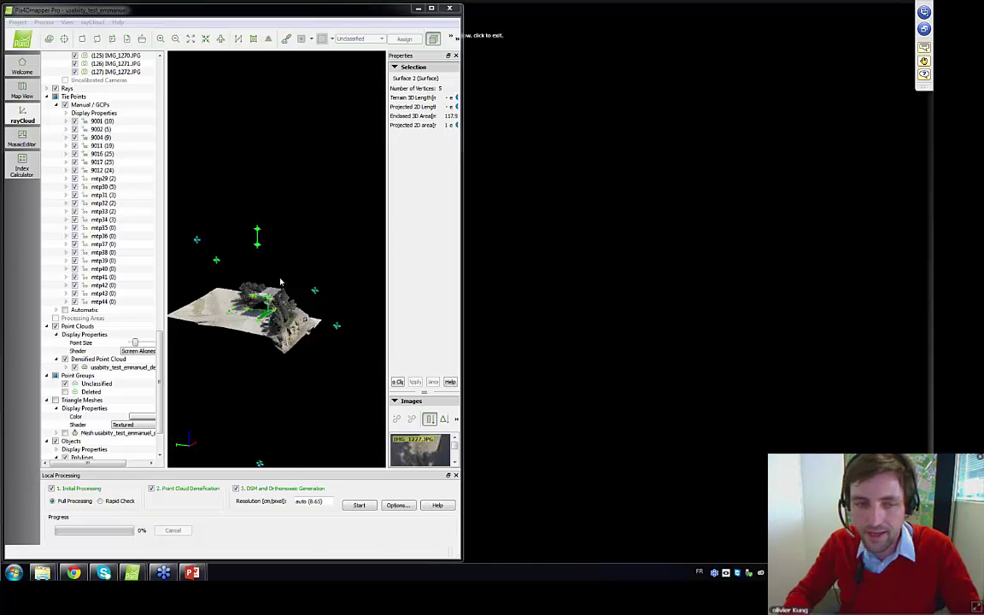
left_click_drag(285, 314, 284, 465)
scroll(300, 316, "up", 2)
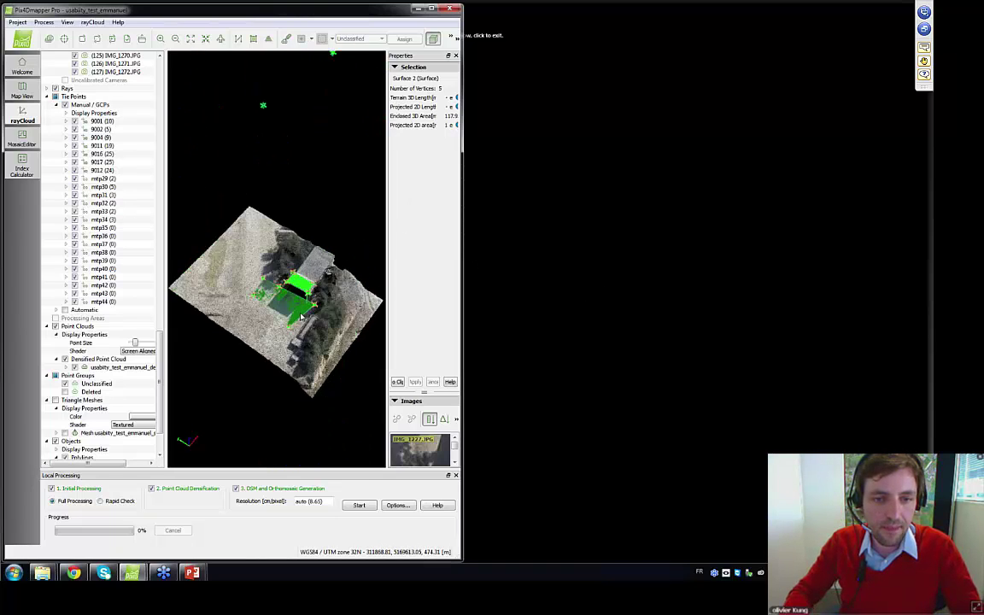
- Examine the drawn roof and ground surfaces up close and from above in the densified point cloud
scroll(303, 290, "up", 5)
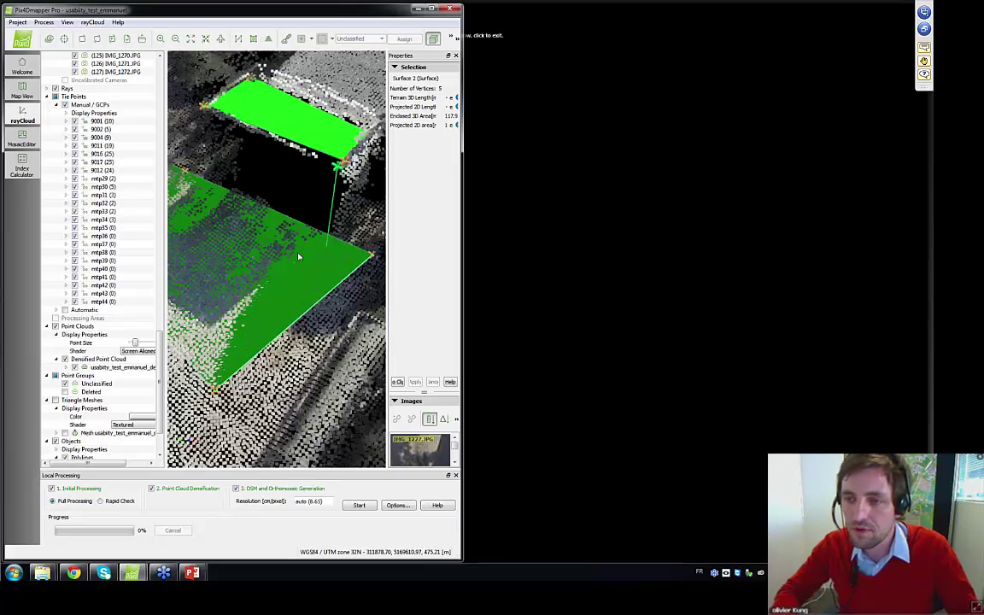
left_click_drag(298, 256, 301, 299)
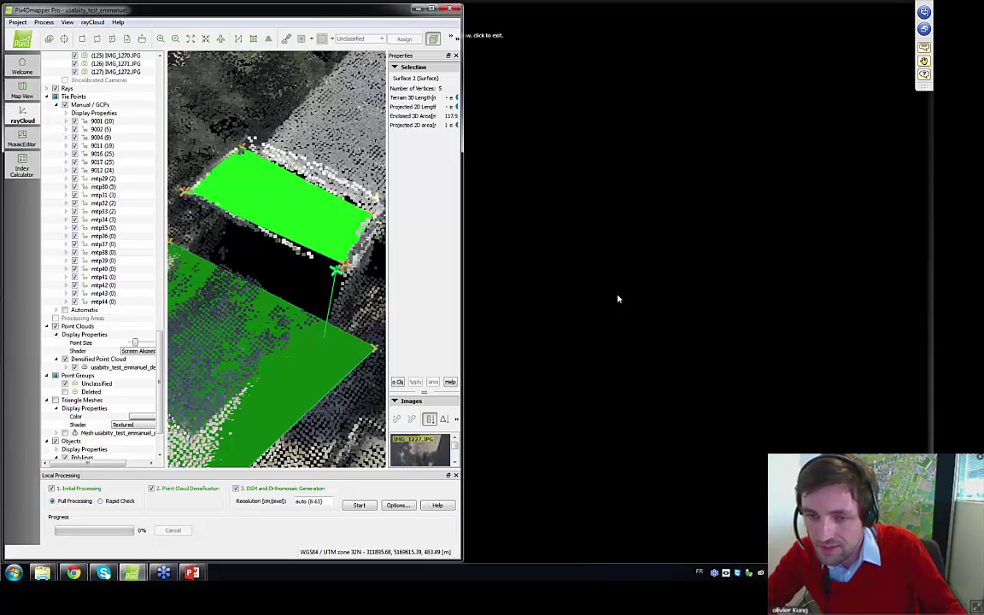
scroll(600, 186, "up", 3)
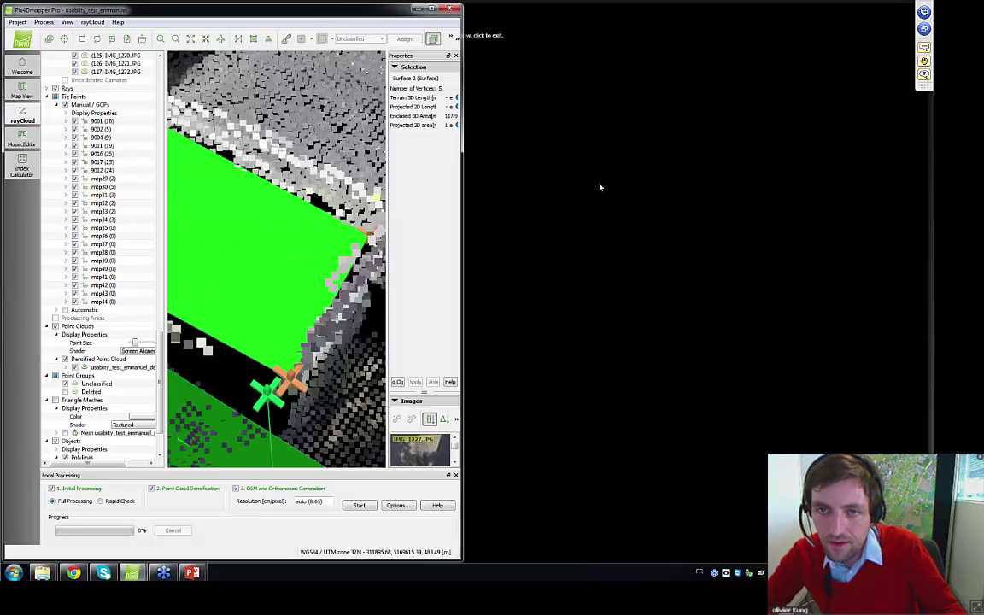
scroll(597, 197, "down", 1)
scroll(596, 198, "down", 2)
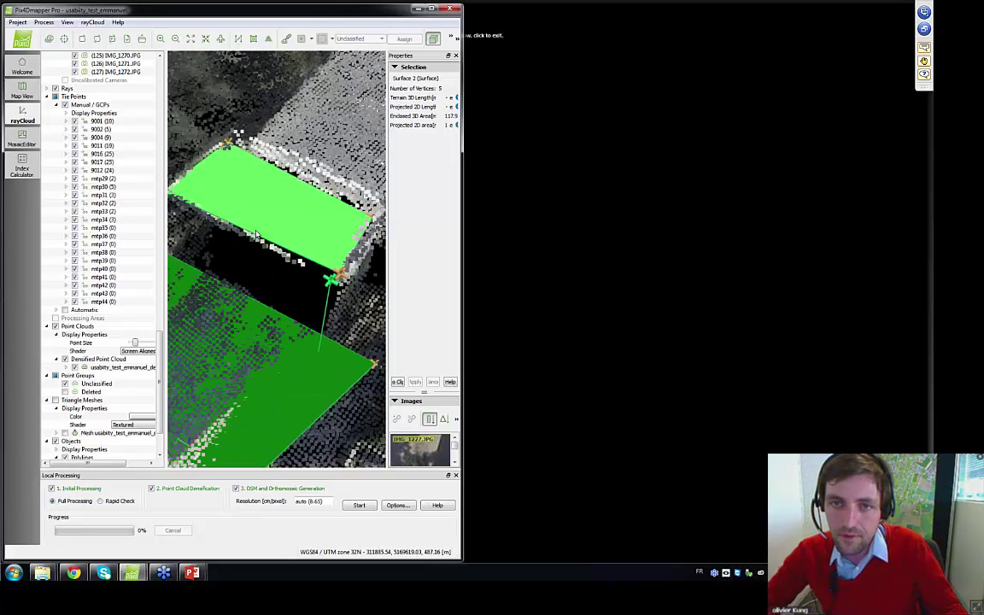
left_click_drag(256, 234, 379, 193)
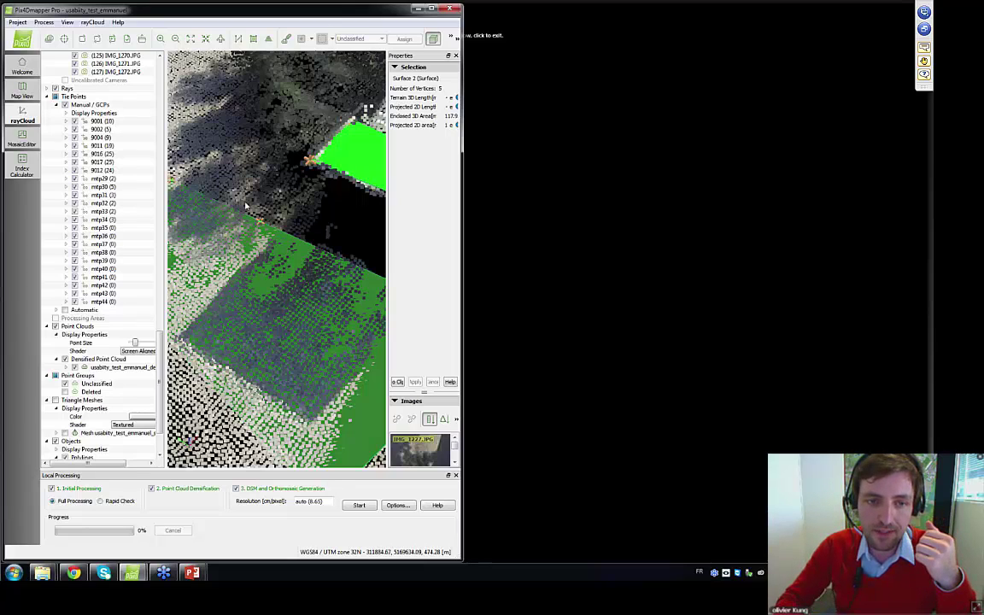
scroll(298, 328, "down", 6)
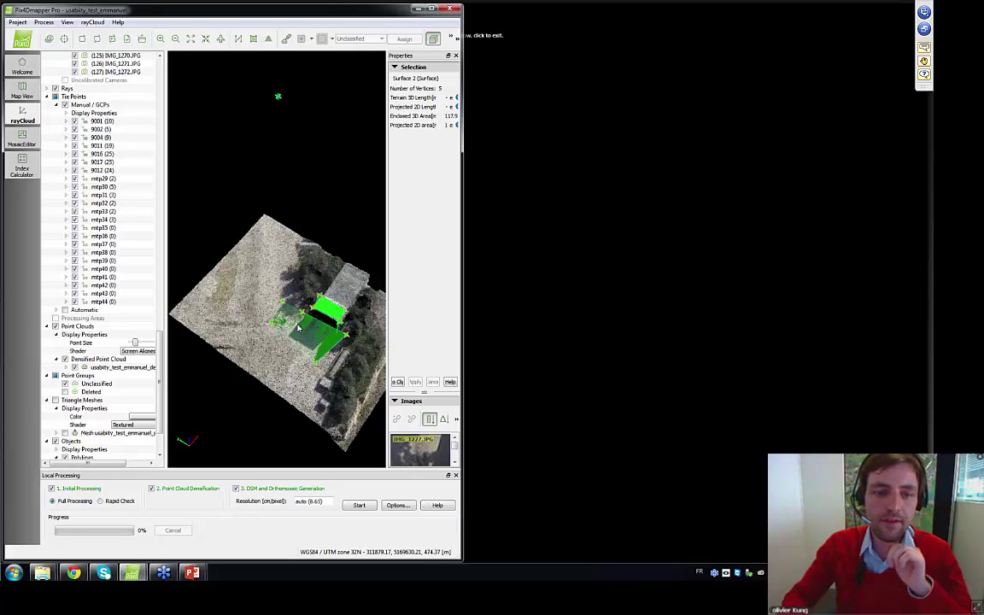
left_click_drag(298, 328, 340, 291)
middle_click_drag(340, 292, 302, 301)
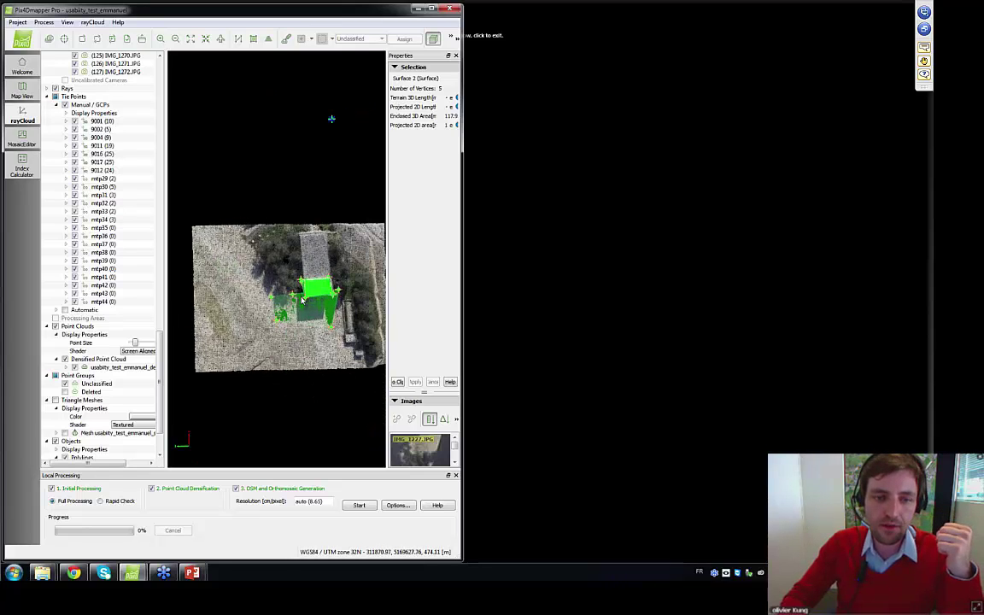
- Select a densified point beside the far end of the building's roof to display its rays
scroll(302, 245, "up", 5)
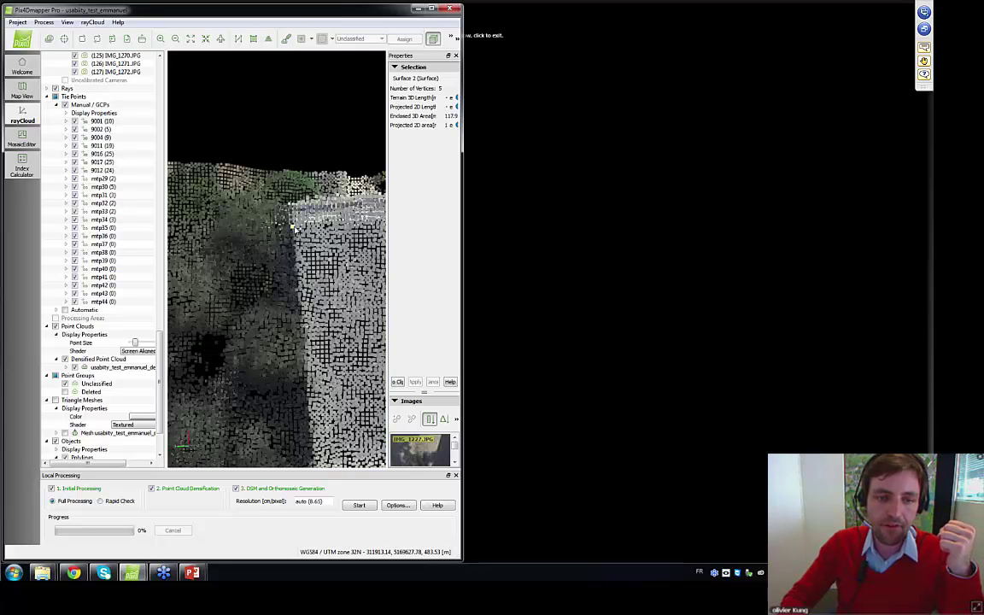
left_click_drag(334, 308, 459, 230)
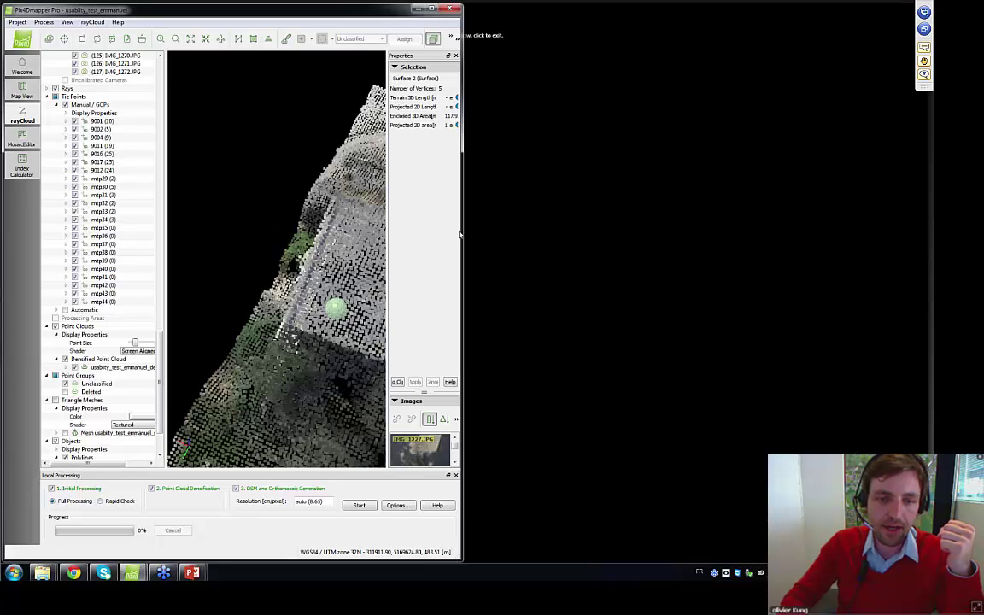
left_click(283, 321)
left_click(287, 322)
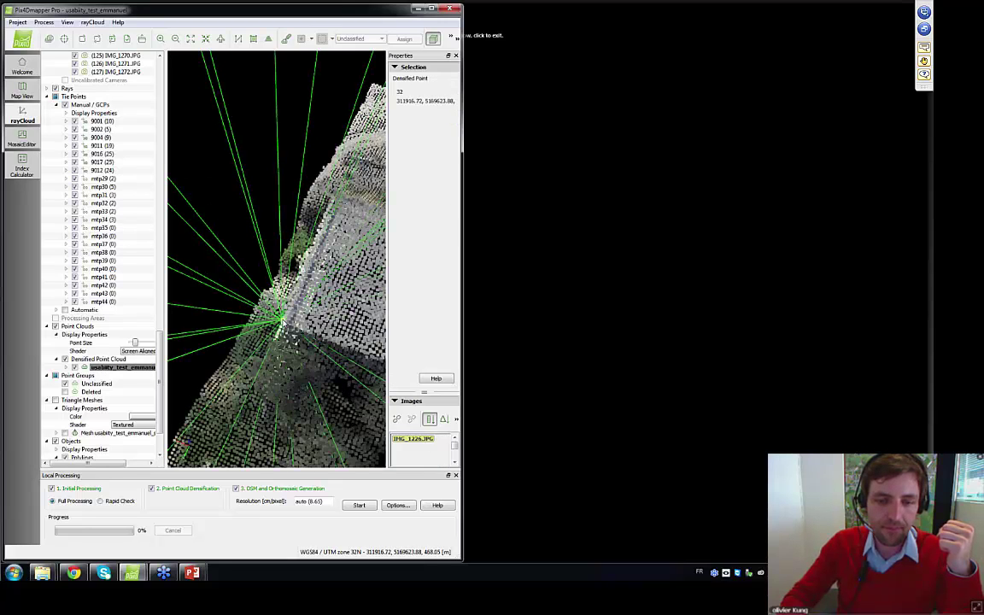
left_click(286, 322)
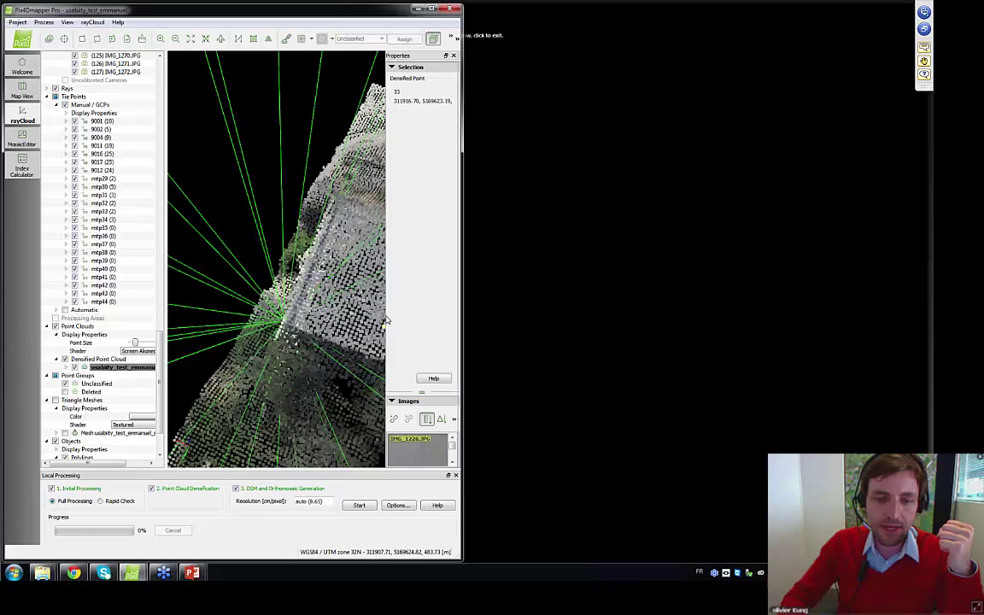
- Enlarge the image viewing area and the 3D view, hide the local processing controls, and shrink the image thumbnails to two columns
left_click_drag(387, 323, 208, 325)
left_click_drag(343, 382, 349, 126)
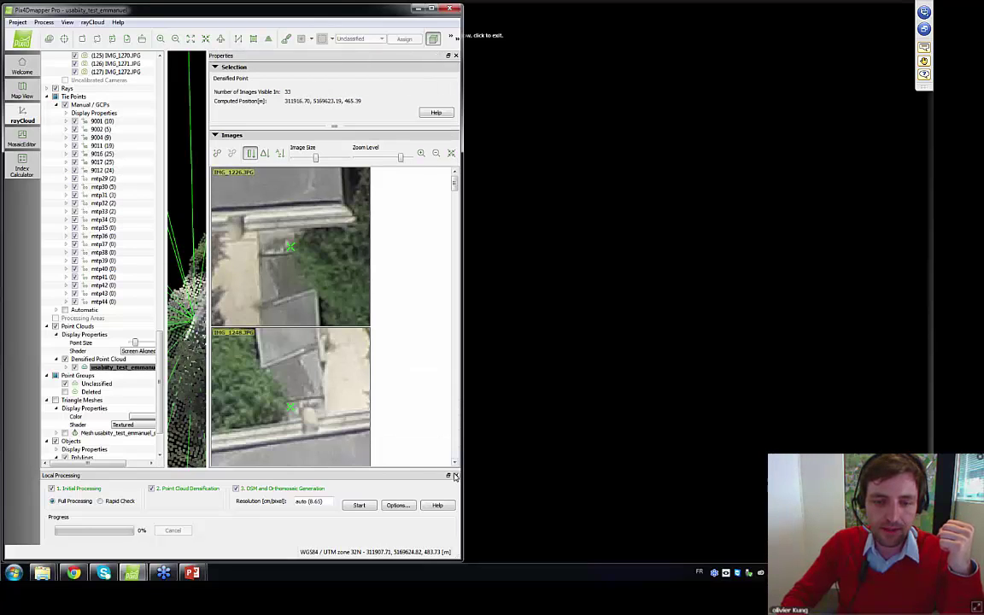
left_click(455, 476)
left_click_drag(315, 169, 305, 170)
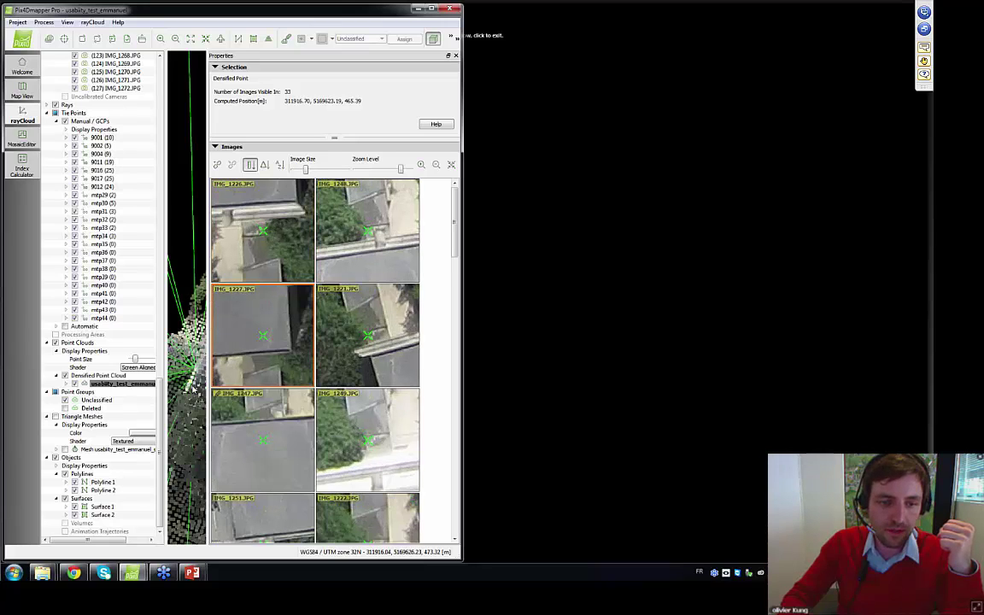
left_click_drag(166, 354, 75, 348)
- Select the densified point at the roof's corner and review the images it is visible in
scroll(144, 368, "up", 2)
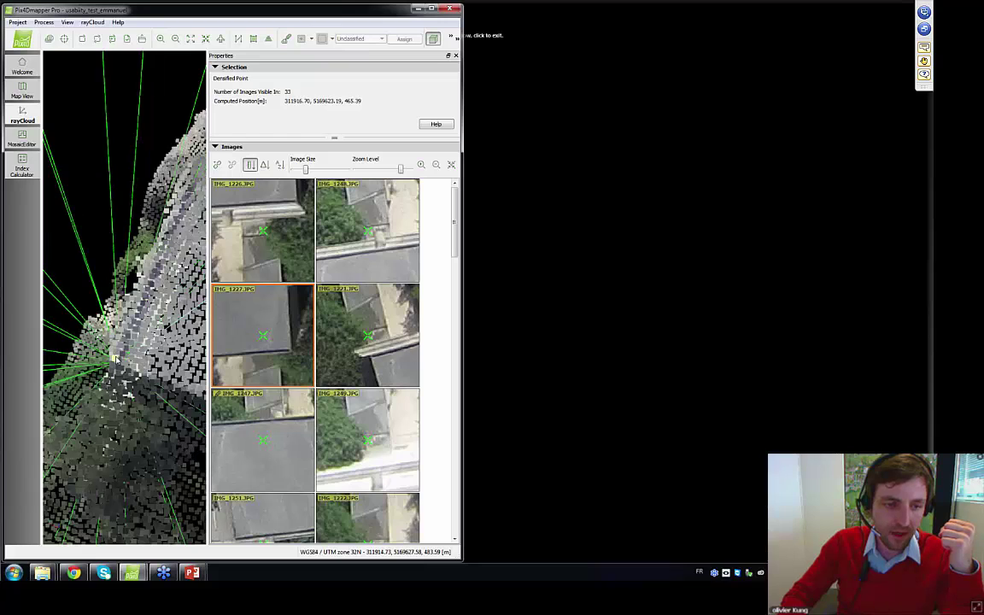
left_click(113, 357)
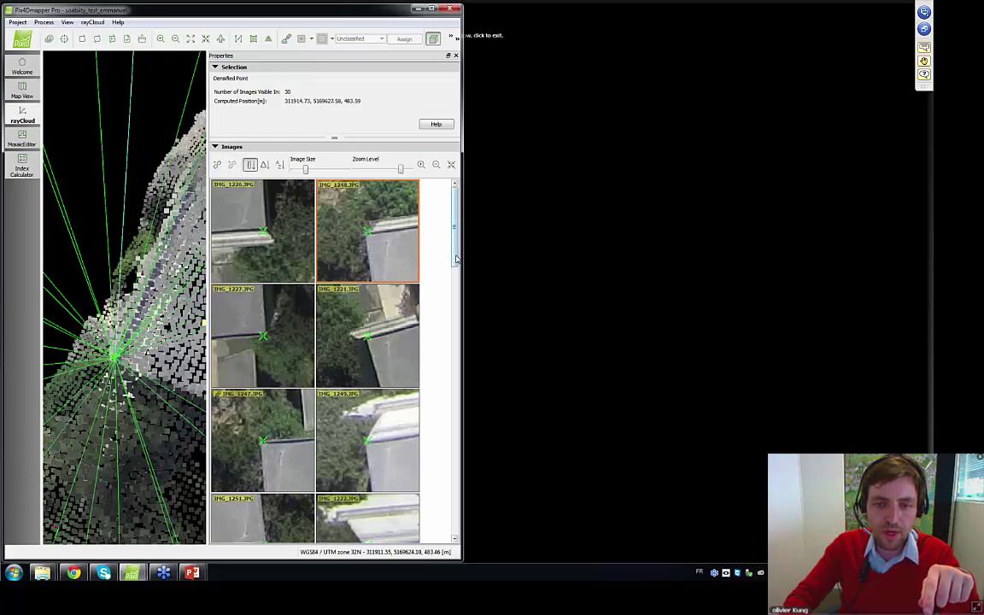
left_click_drag(456, 267, 428, 528)
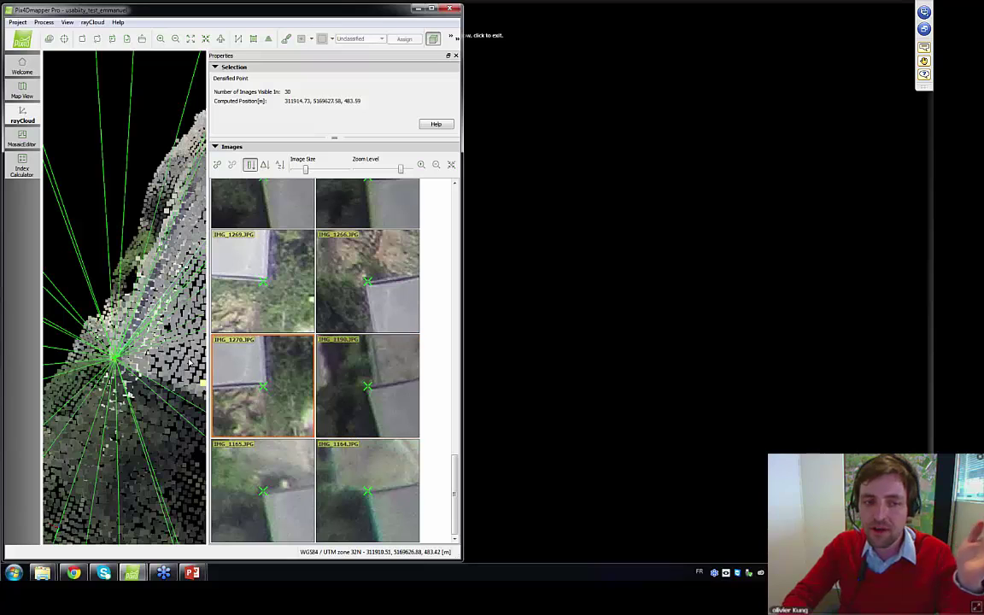
- Select two densified points on the open ground beside the trees and view their rays and images
scroll(187, 359, "down", 4)
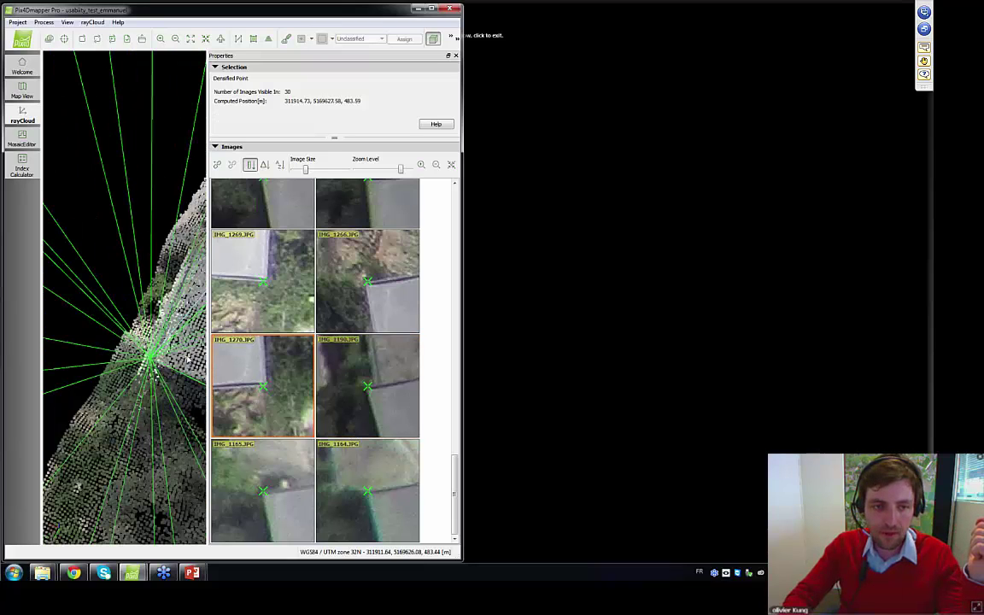
middle_click_drag(187, 359, 120, 298)
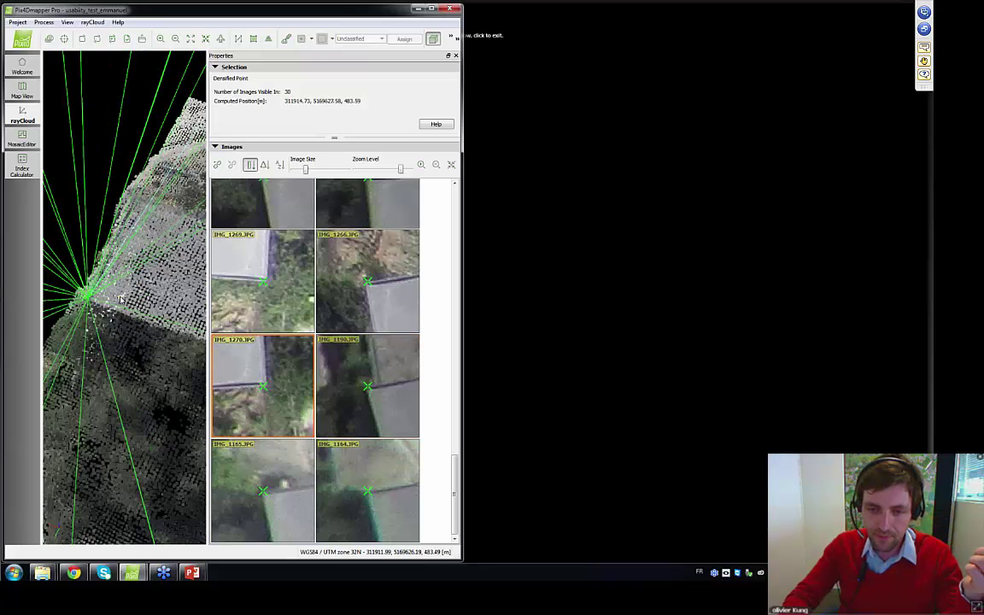
left_click_drag(120, 298, 124, 315)
middle_click_drag(124, 315, 112, 278)
scroll(113, 280, "down", 4)
left_click(134, 175)
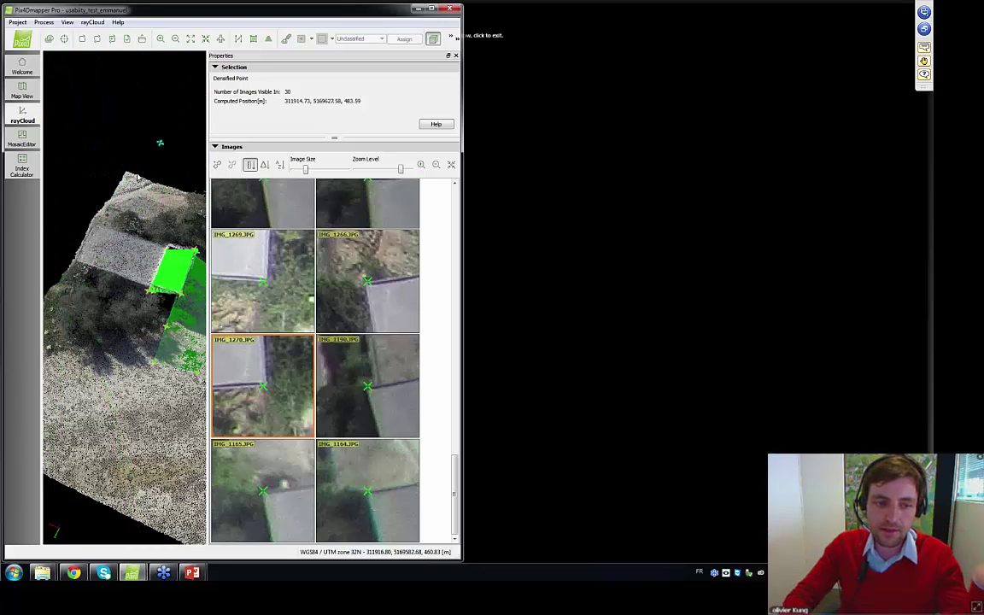
left_click(109, 396)
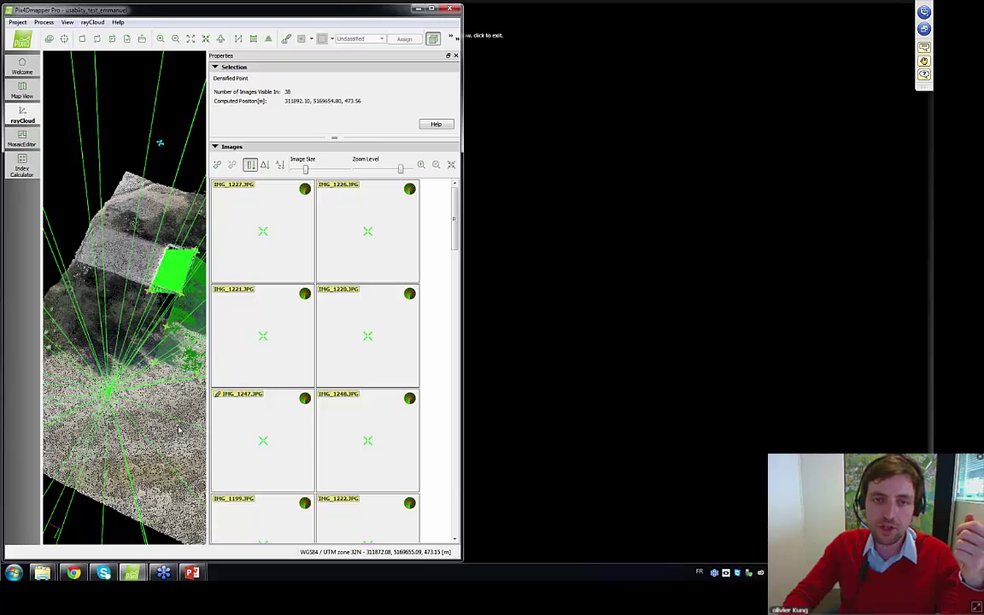
left_click(178, 429)
scroll(155, 245, "down", 3)
scroll(155, 245, "up", 2)
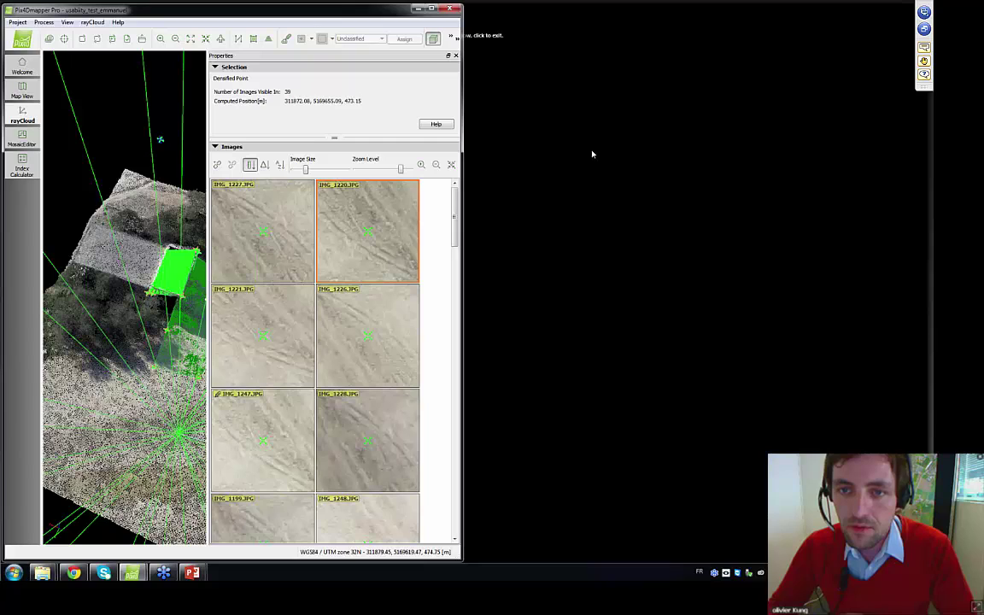
left_click(596, 197)
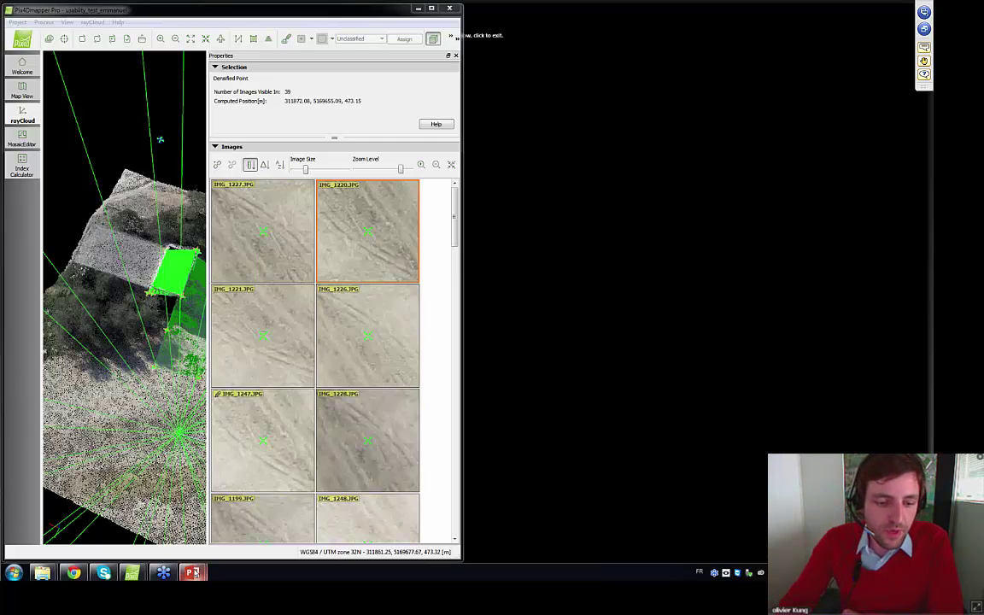
mouse_move(193, 573)
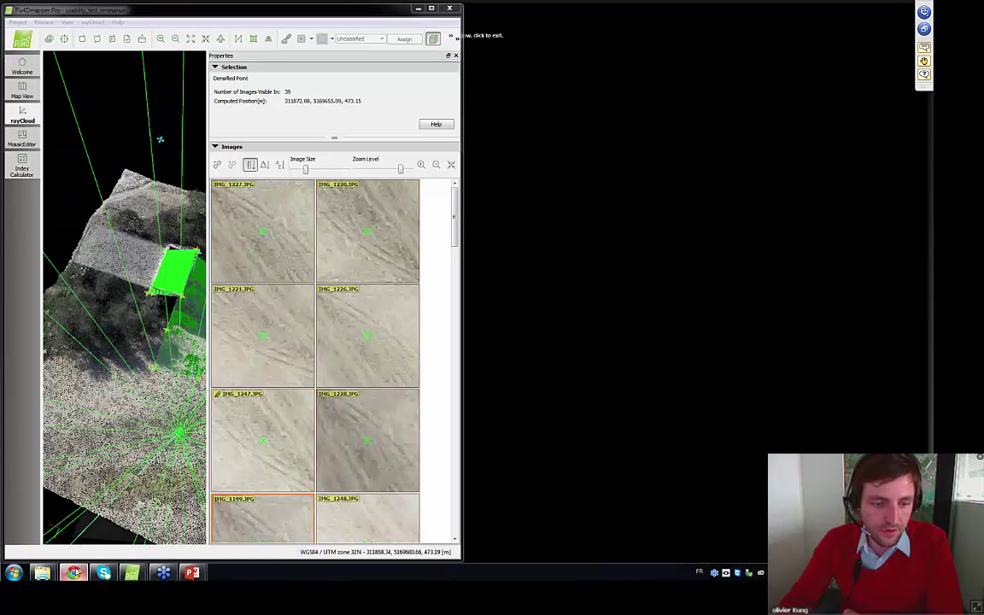
- Switch to Chrome and search the Pix4D support site for "overlap"
left_click(74, 573)
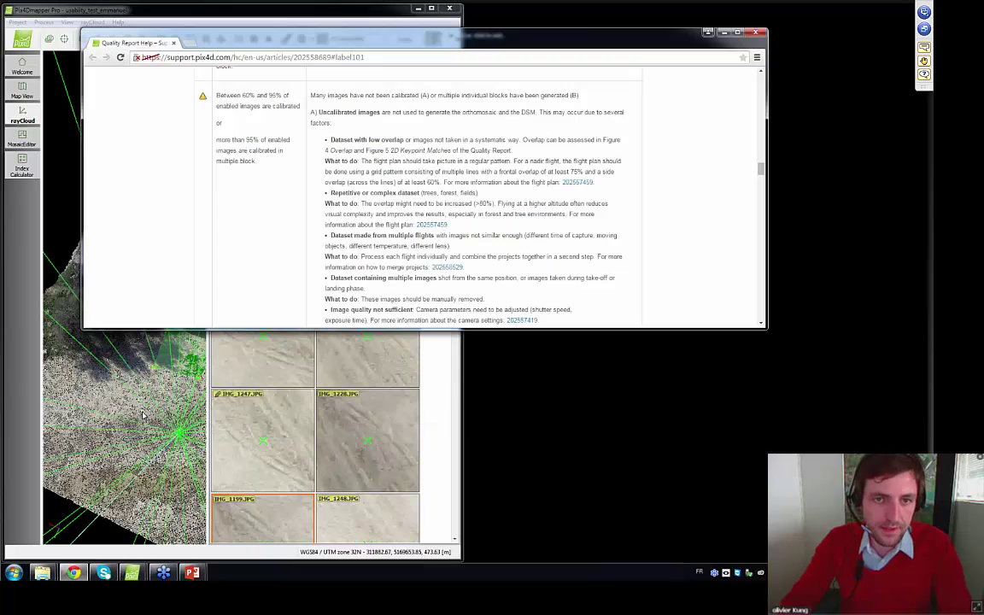
scroll(303, 220, "up", 15)
left_click(354, 153)
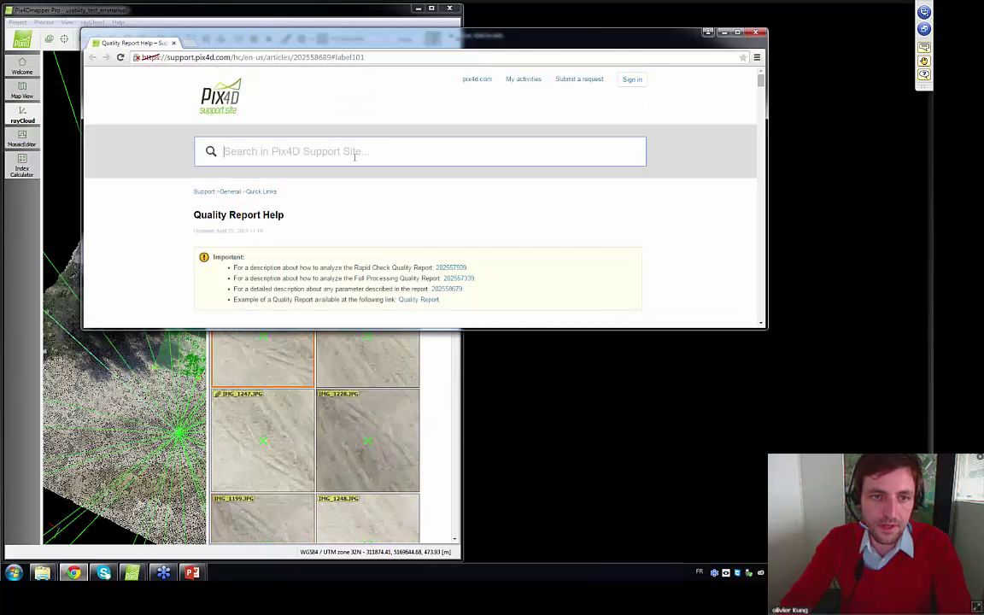
type("overlap")
key("Return")
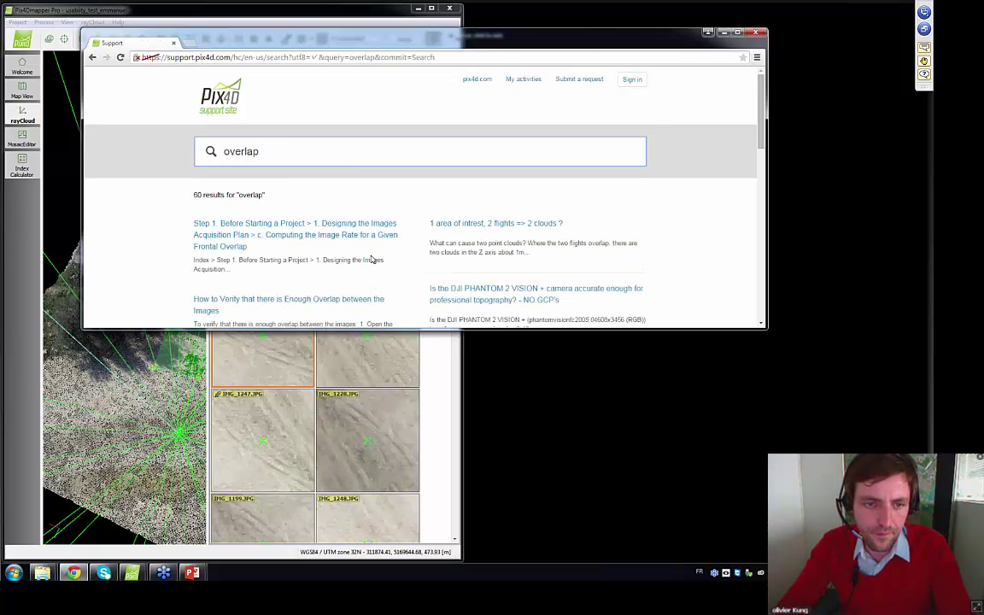
- Open the article on verifying enough overlap between the images and follow its link to image acquisition article 202557459
scroll(393, 275, "down", 1)
scroll(408, 291, "down", 1)
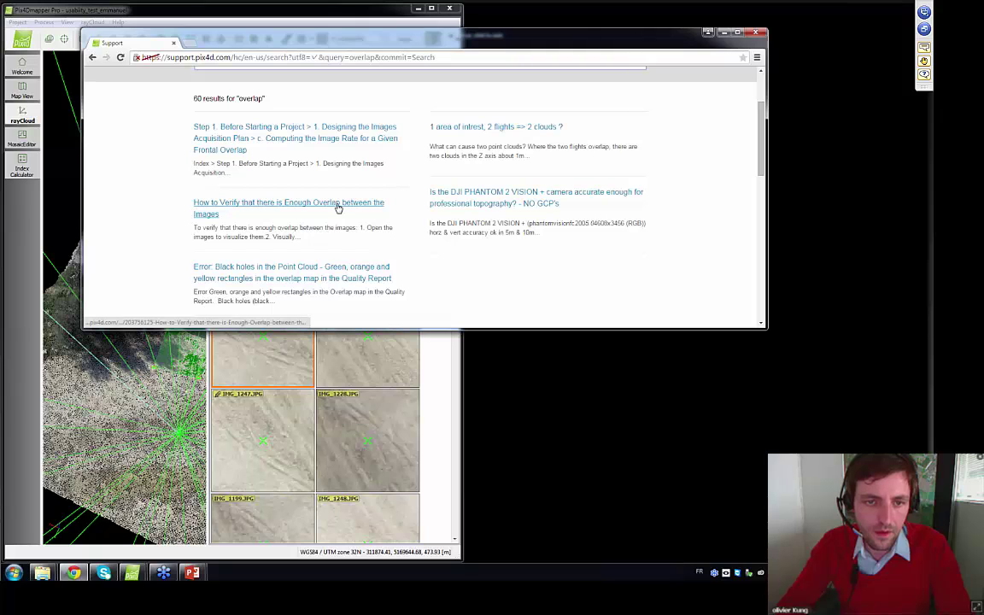
left_click(336, 208)
scroll(363, 248, "down", 4)
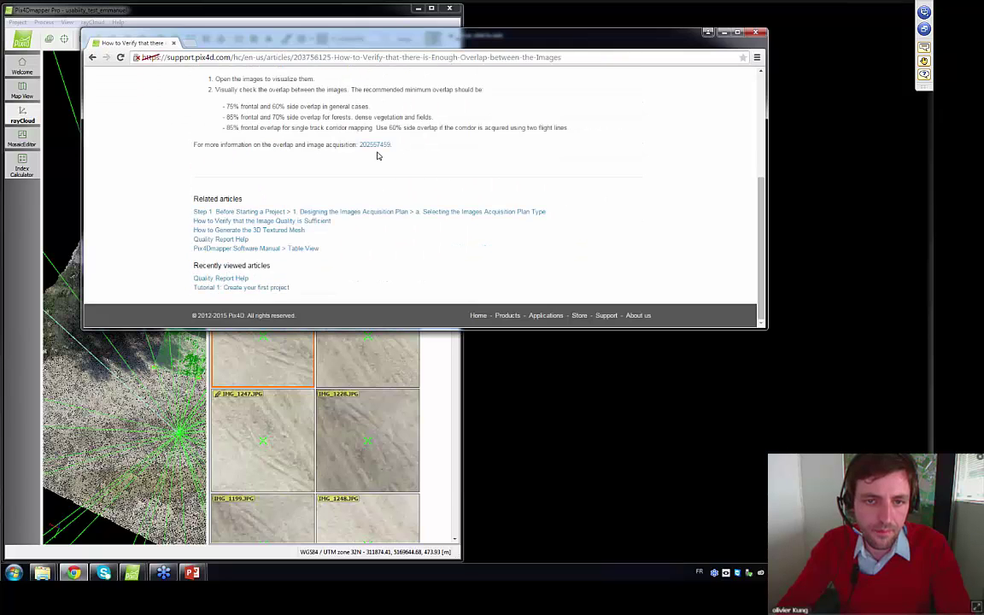
left_click(389, 205)
- Look through the image acquisition plan article to find the double grid plan for city reconstruction with visible facades
scroll(396, 208, "down", 10)
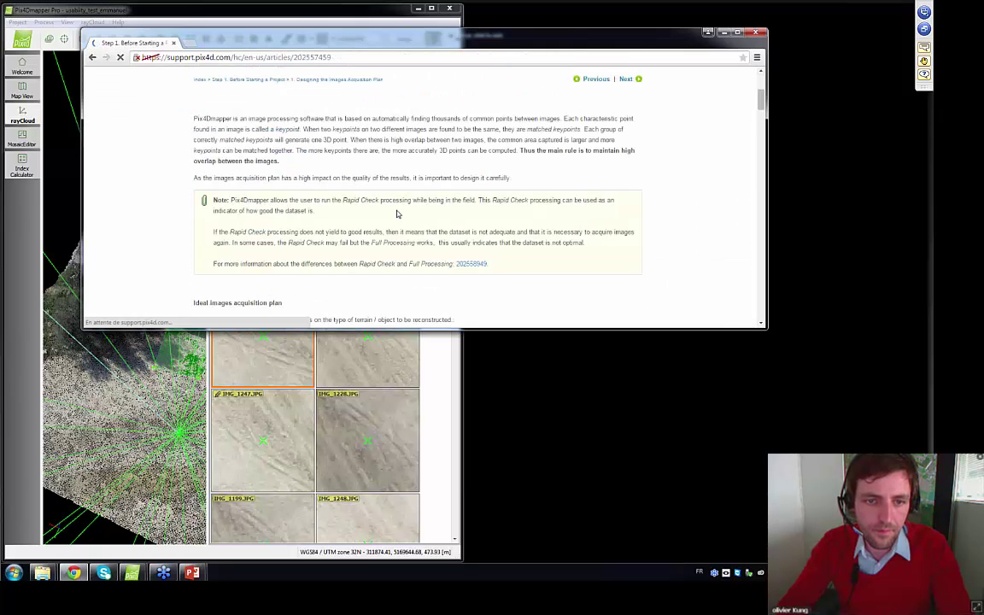
scroll(397, 214, "down", 10)
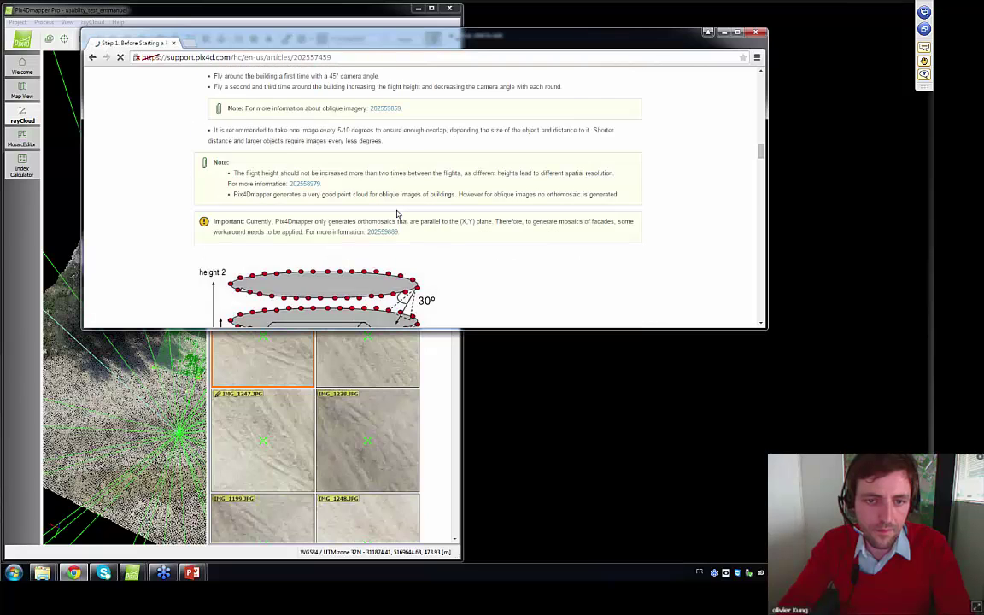
scroll(397, 214, "down", 15)
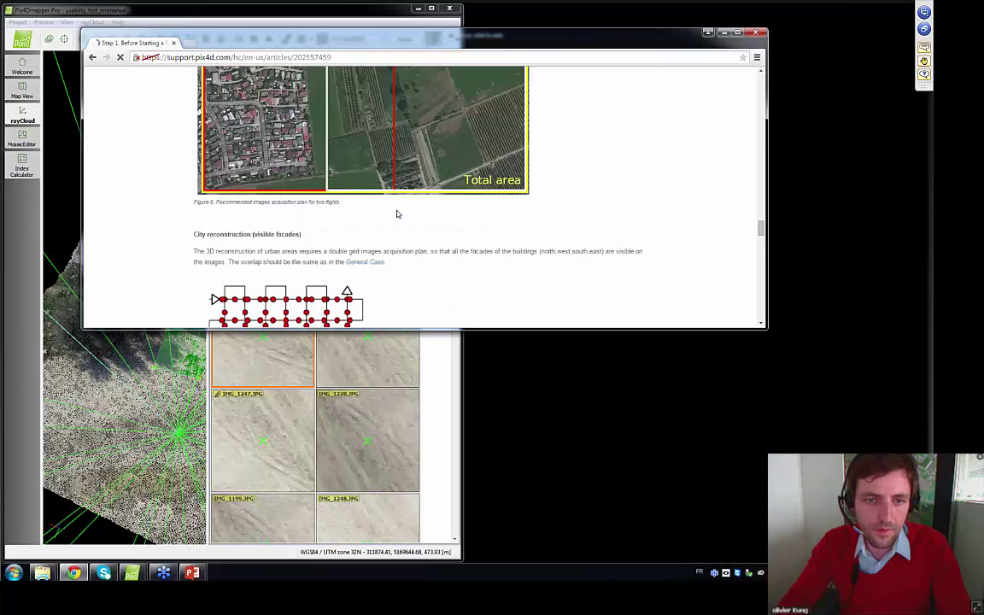
scroll(396, 214, "down", 10)
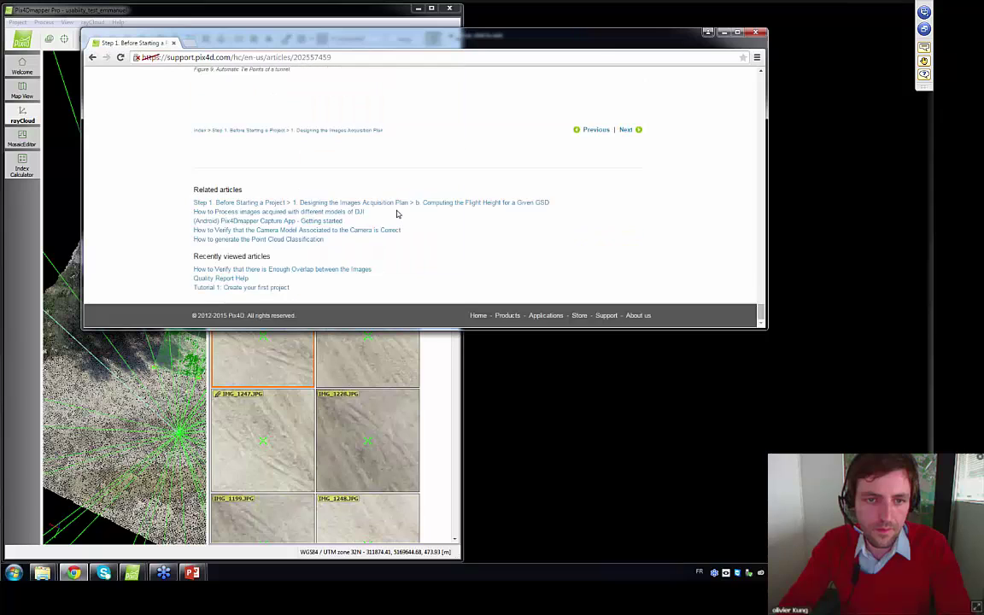
scroll(397, 214, "up", 10)
scroll(397, 215, "up", 5)
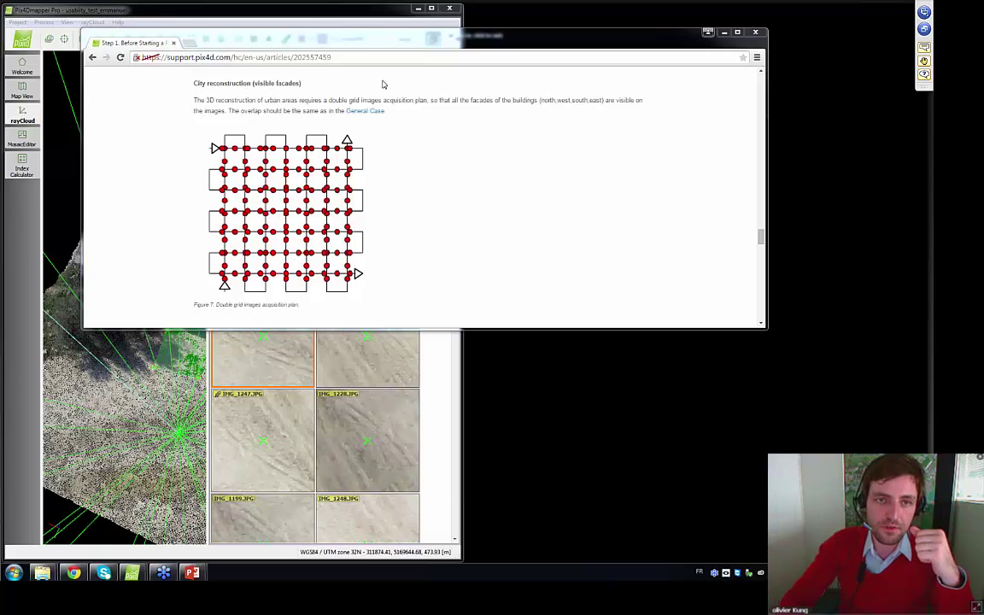
- Switch back to Pix4Dmapper, widen the 3D view and inspect the selected ground point's rays from the side
left_click(295, 10)
scroll(161, 384, "down", 4)
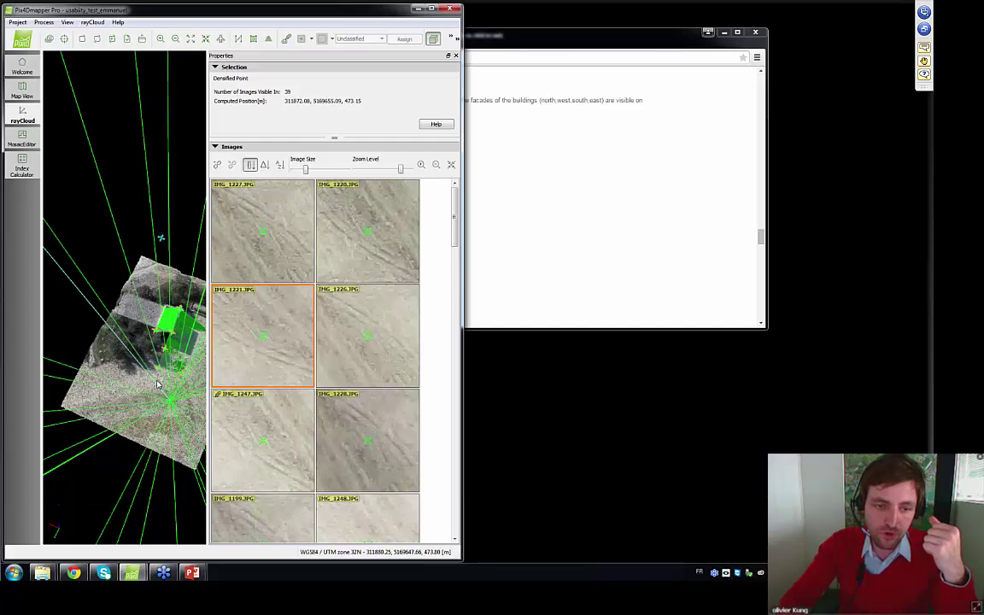
left_click_drag(161, 384, 339, 246)
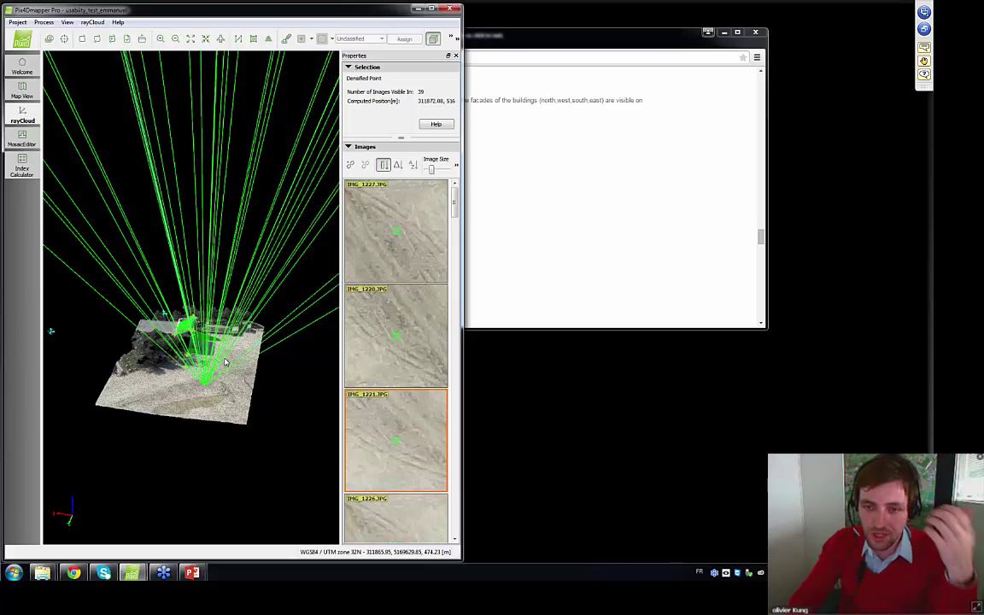
- Examine the green roof and wall surfaces of the building in the densified point cloud from close up and from farther away
scroll(193, 363, "up", 2)
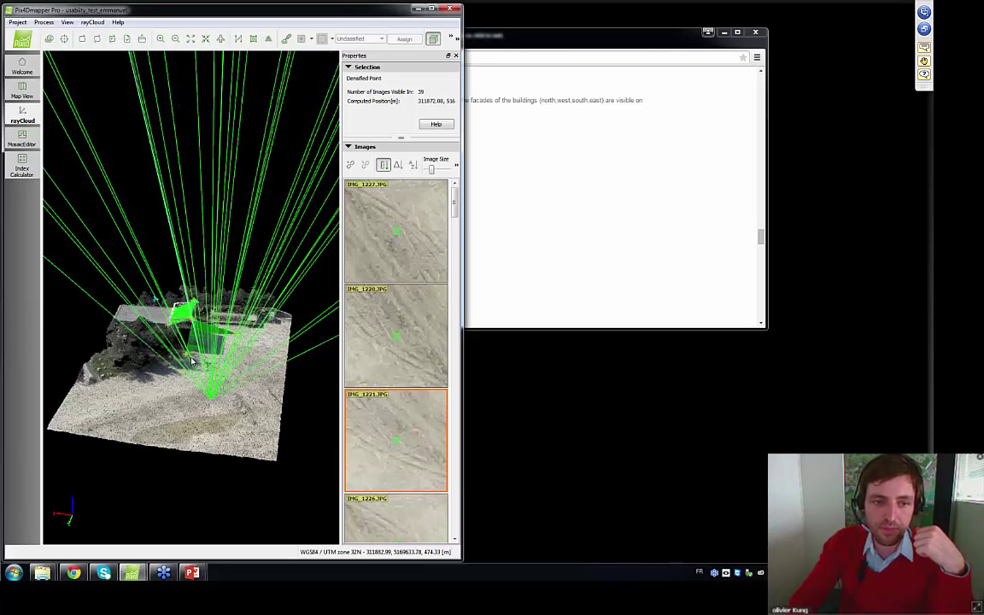
scroll(192, 361, "up", 3)
scroll(192, 362, "up", 3)
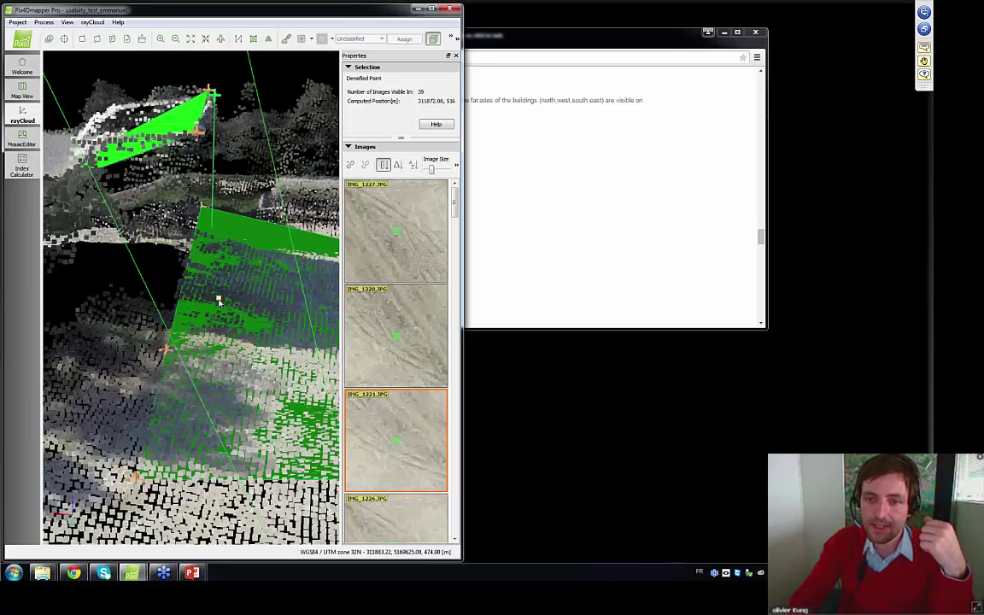
scroll(188, 373, "up", 2)
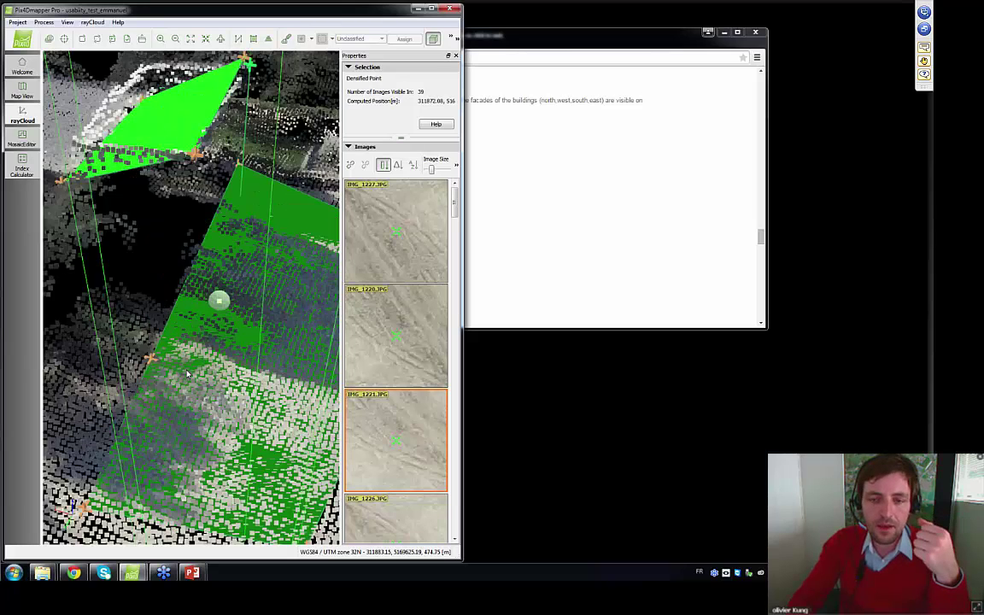
scroll(183, 385, "down", 5)
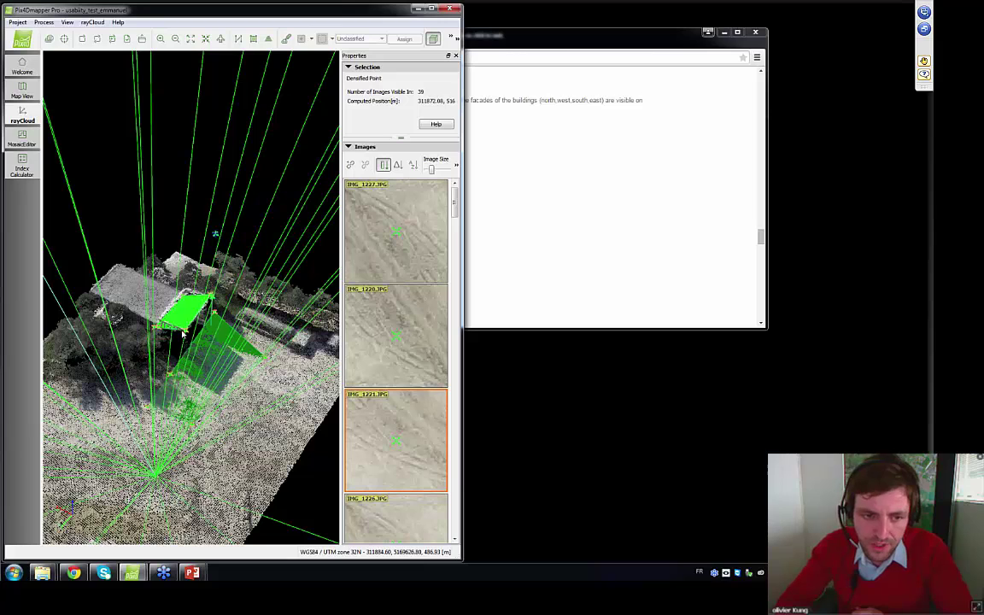
scroll(183, 335, "up", 3)
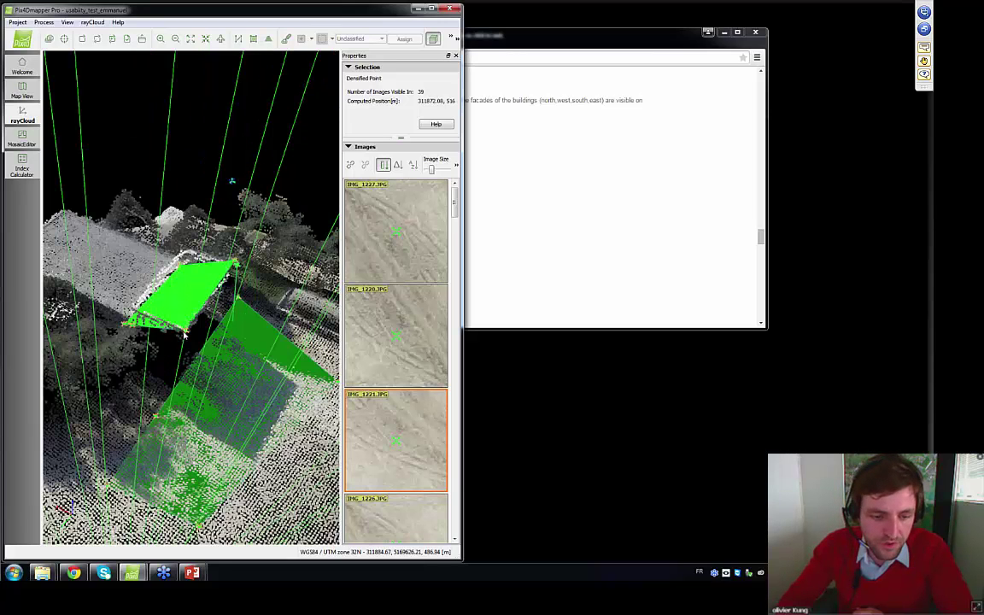
scroll(188, 346, "up", 3)
- Switch to the guided_tour project and select check point GCP35 in its rayCloud view
scroll(194, 358, "down", 3)
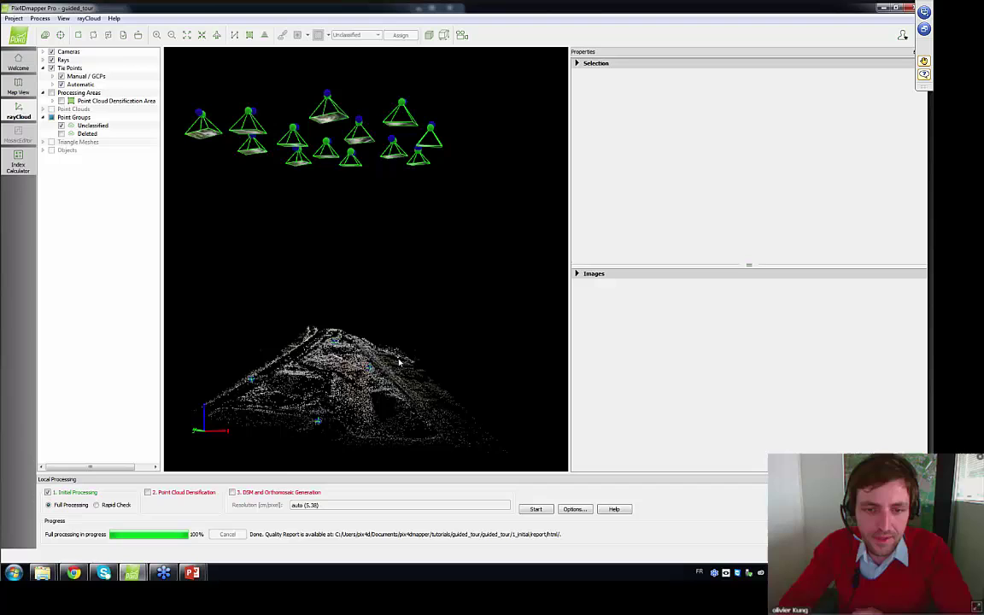
scroll(361, 372, "up", 3)
left_click_drag(360, 371, 294, 322)
scroll(322, 370, "down", 4)
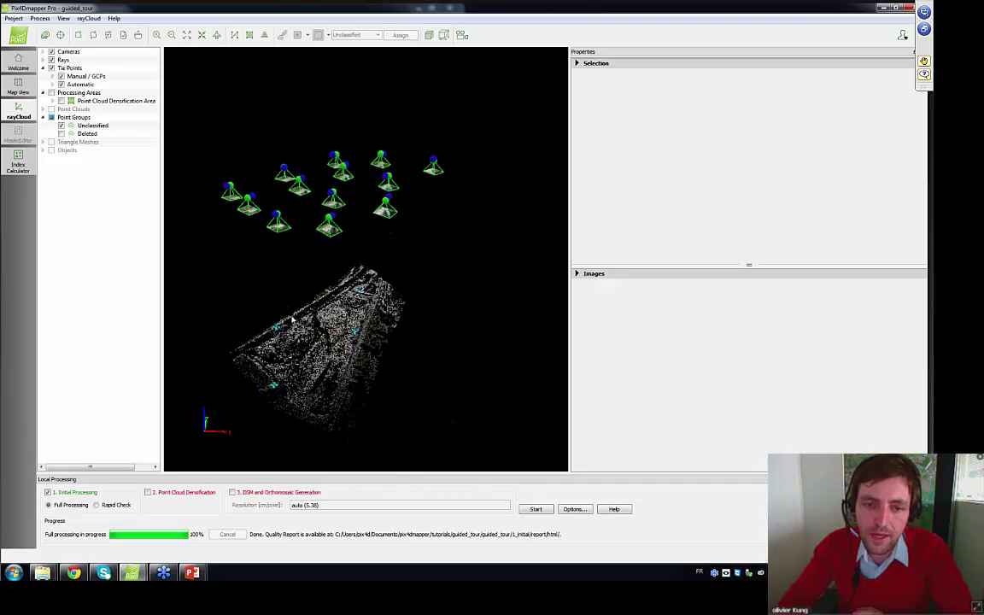
left_click(354, 330)
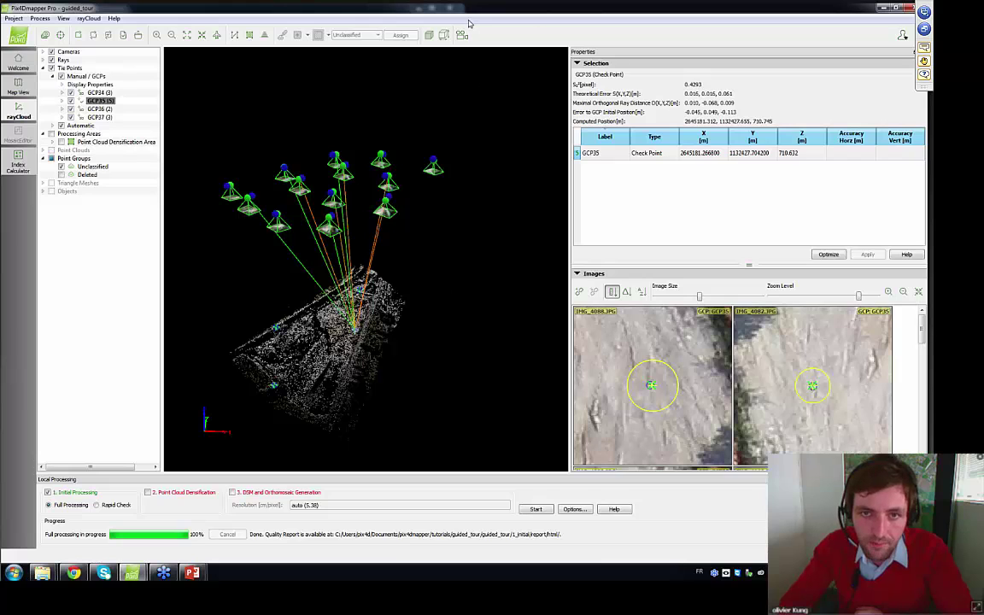
- Fit the guided_tour window to half the screen, widen its 3D view and inspect GCP35's rays from the side
left_click_drag(432, 7, 1, 111)
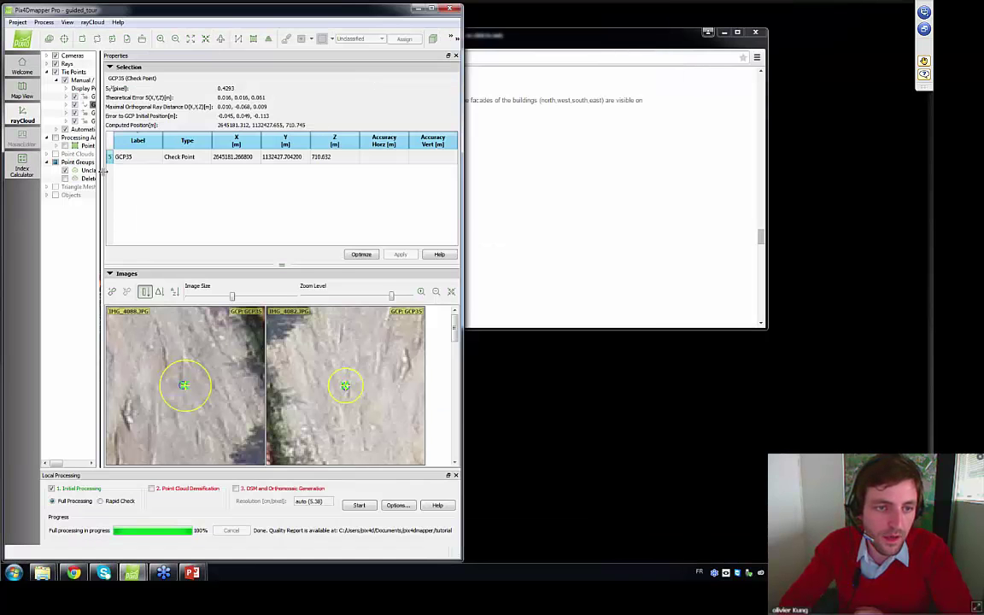
left_click_drag(101, 177, 394, 163)
left_click_drag(324, 275, 277, 154)
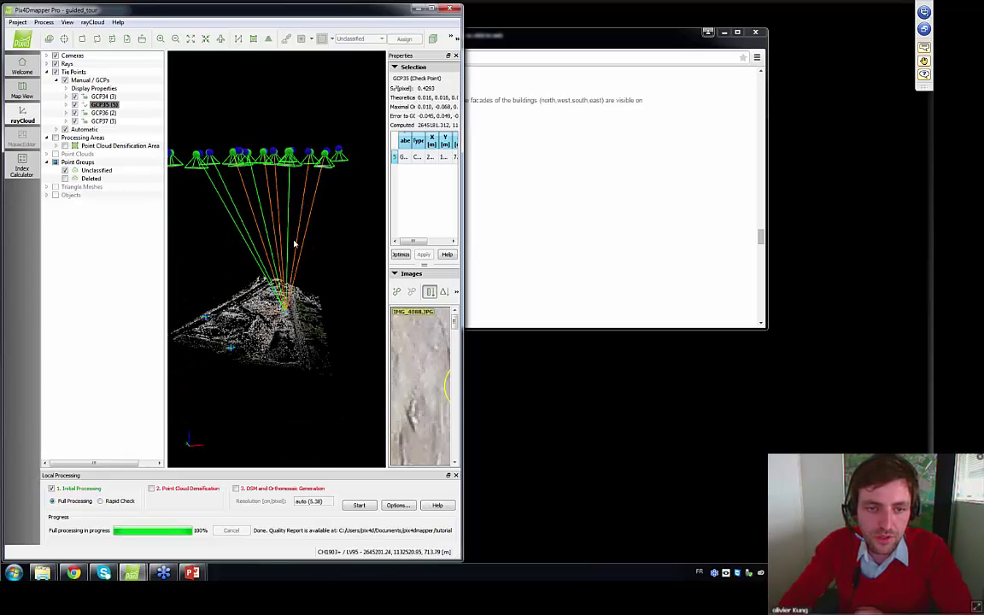
scroll(282, 325, "up", 5)
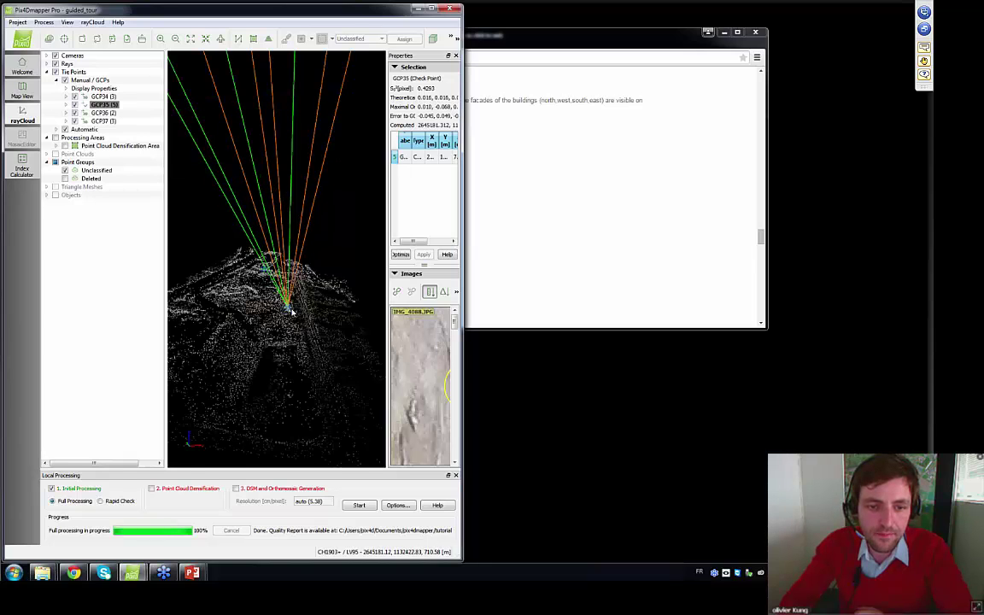
- Examine the computed and initial position markers of GCP35 up close and its rays from several distances
scroll(226, 299, "up", 4)
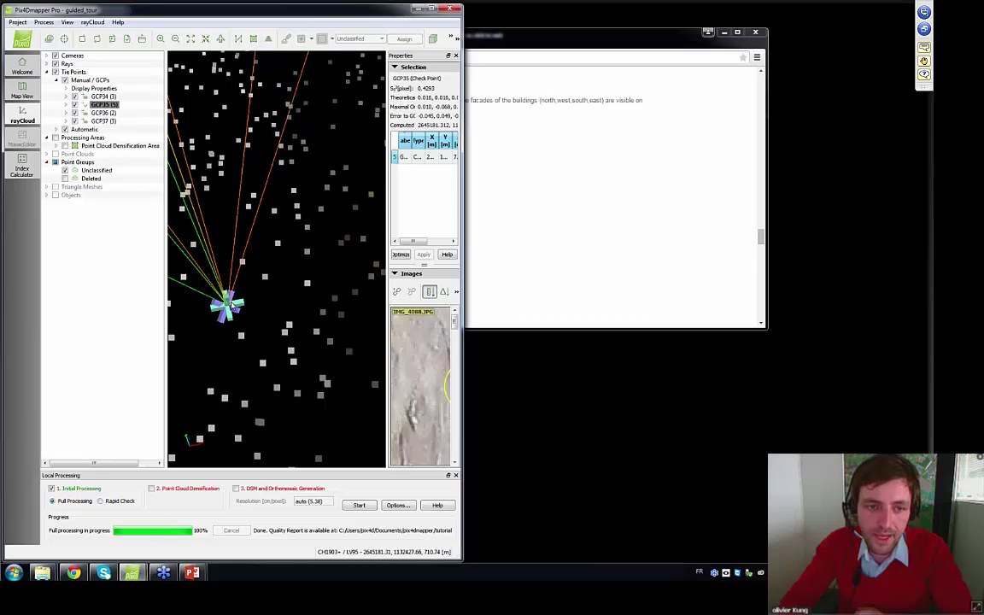
scroll(210, 269, "down", 4)
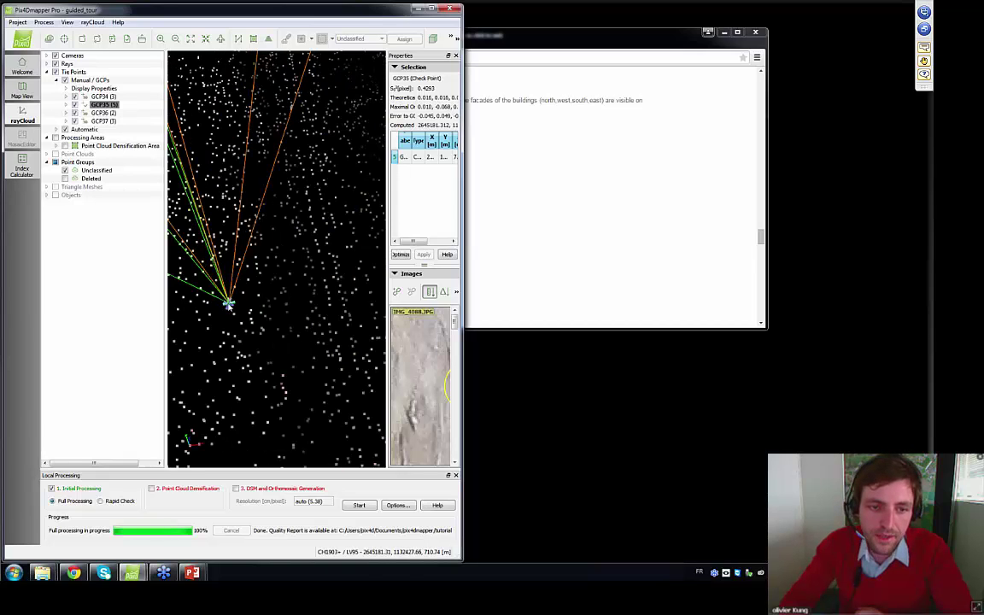
scroll(229, 306, "down", 1)
scroll(229, 305, "down", 1)
middle_click_drag(229, 306, 284, 351)
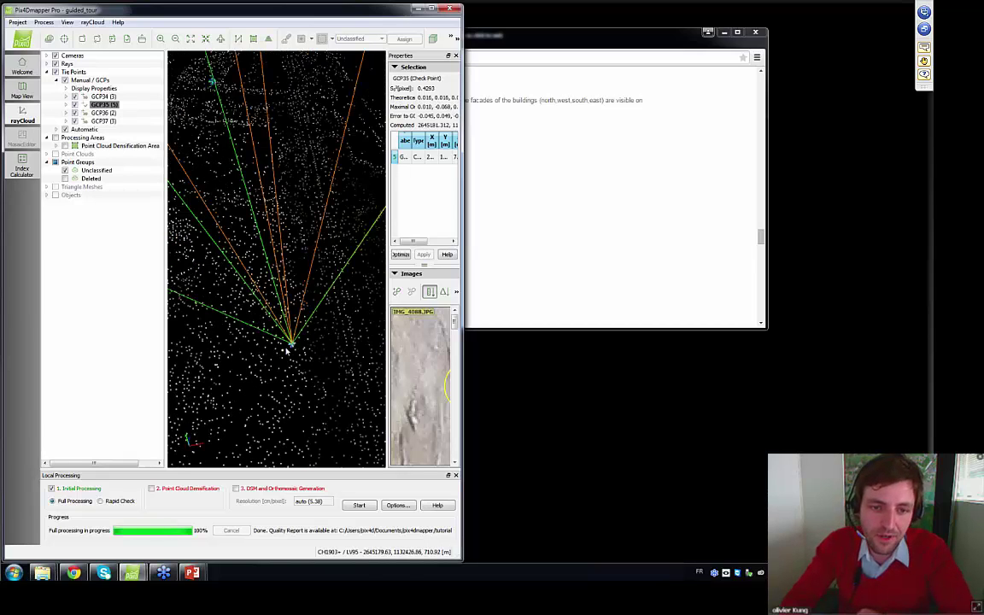
scroll(283, 352, "down", 2)
mouse_move(284, 351)
left_mouse_down()
mouse_move(305, 243)
mouse_move(319, 312)
mouse_move(284, 351)
left_mouse_up()
scroll(284, 351, "up", 5)
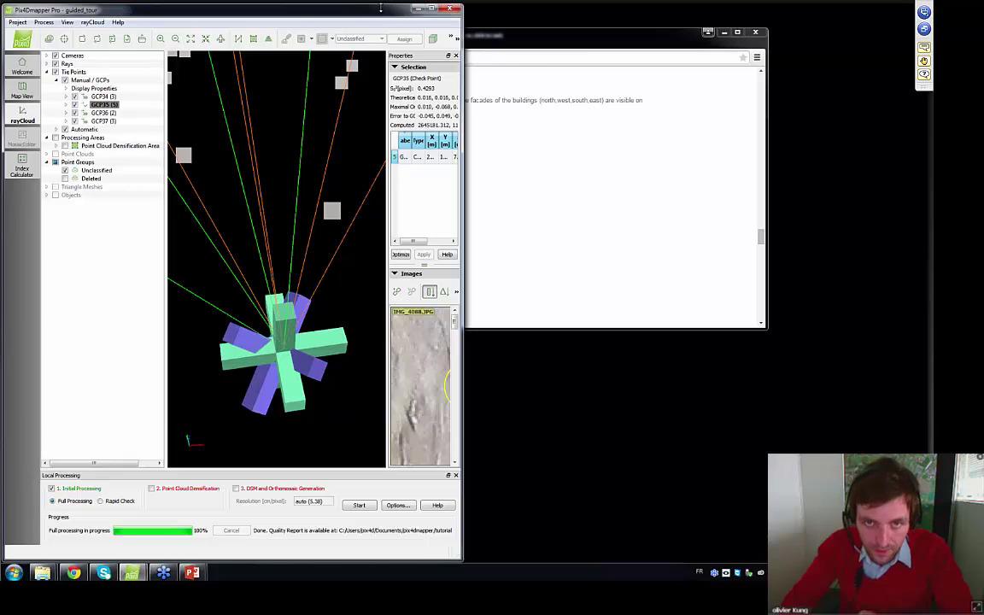
- Maximize the guided_tour window and widen the properties area to show GCP35's full position and error details
mouse_move(351, 17)
left_mouse_down()
mouse_move(365, 50)
mouse_move(411, 5)
left_mouse_up()
scroll(451, 354, "down", 5)
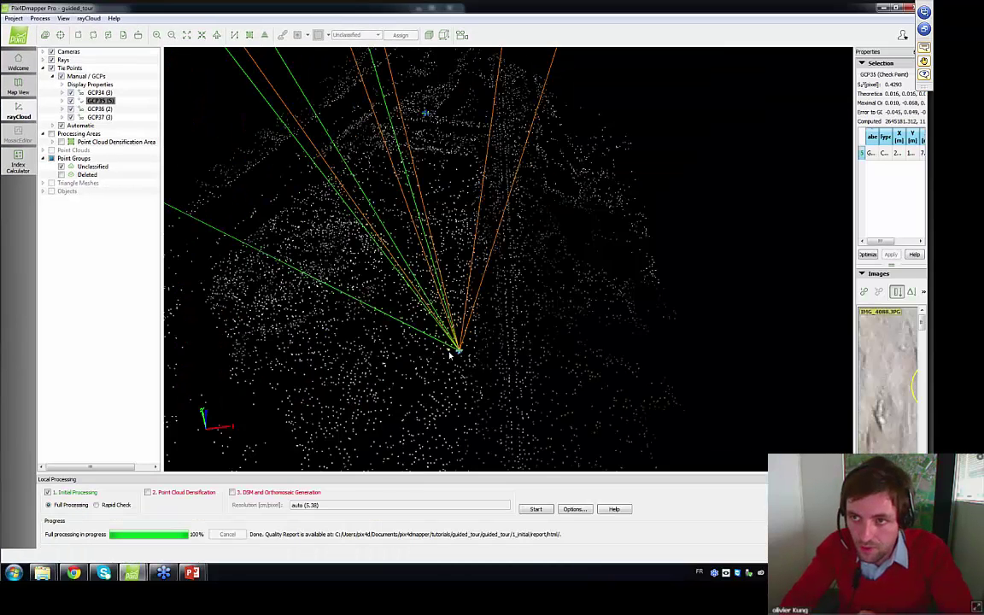
middle_click_drag(451, 355, 326, 321)
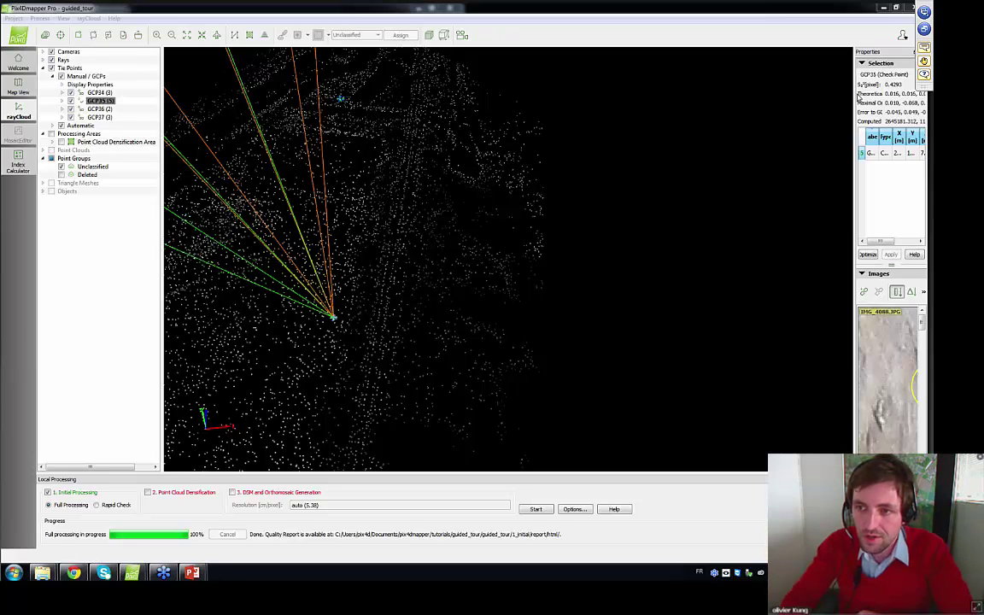
left_click_drag(859, 96, 605, 107)
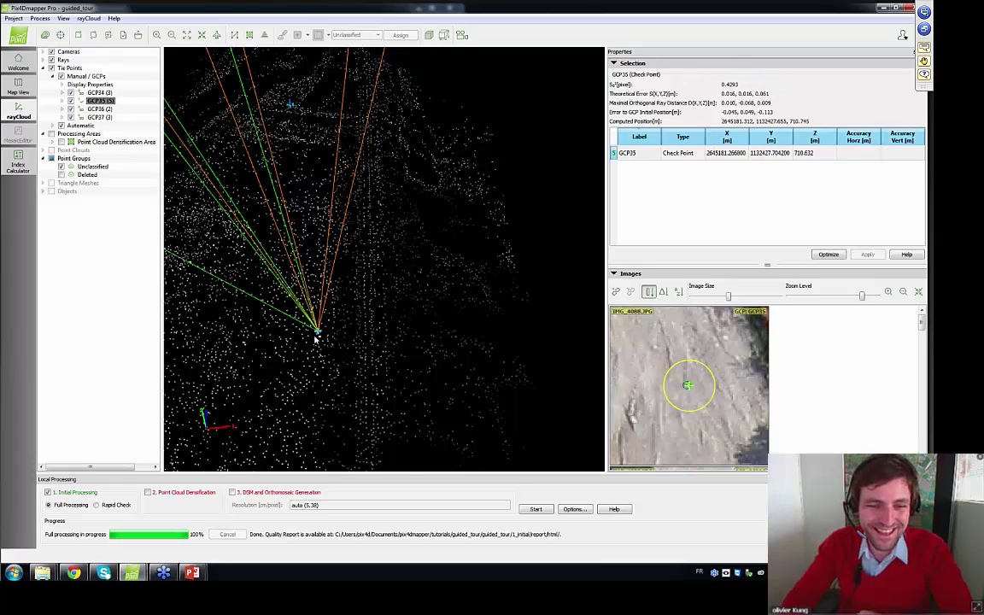
- Show the error ellipsoid of GCP35 through its display properties and inspect the ellipsoid from the side
scroll(316, 340, "up", 3)
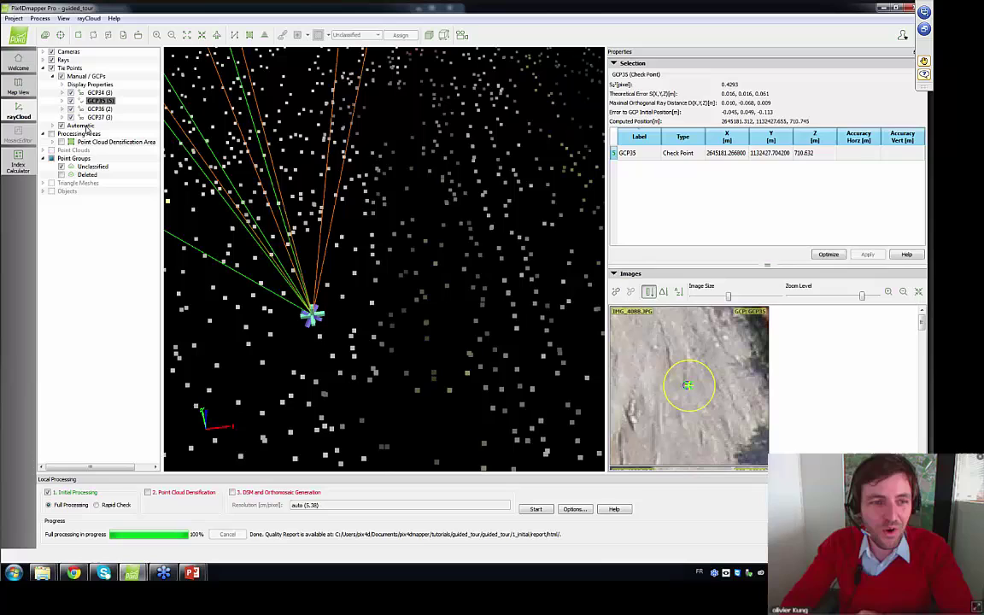
left_click(65, 100)
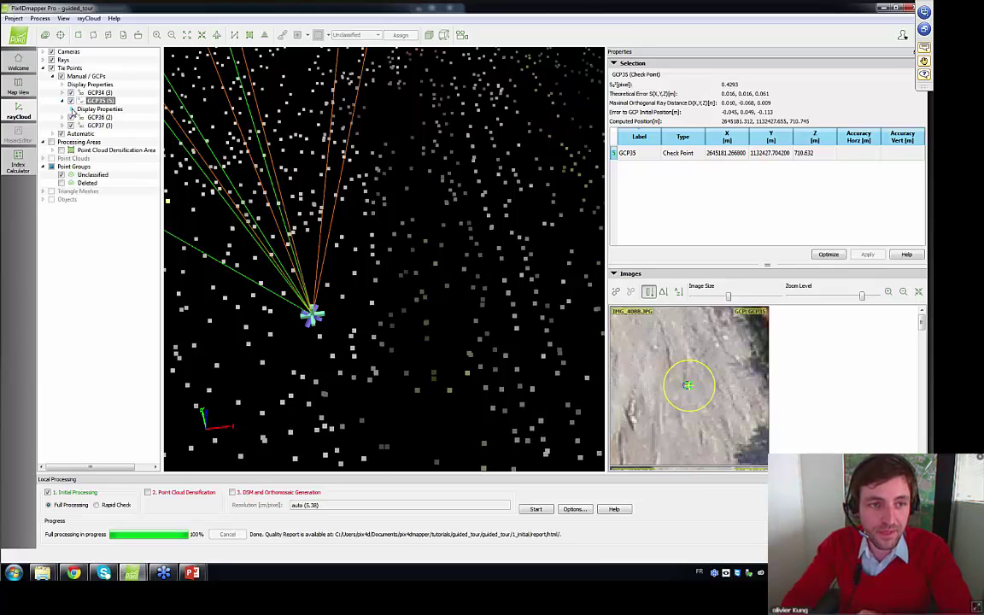
left_click(72, 110)
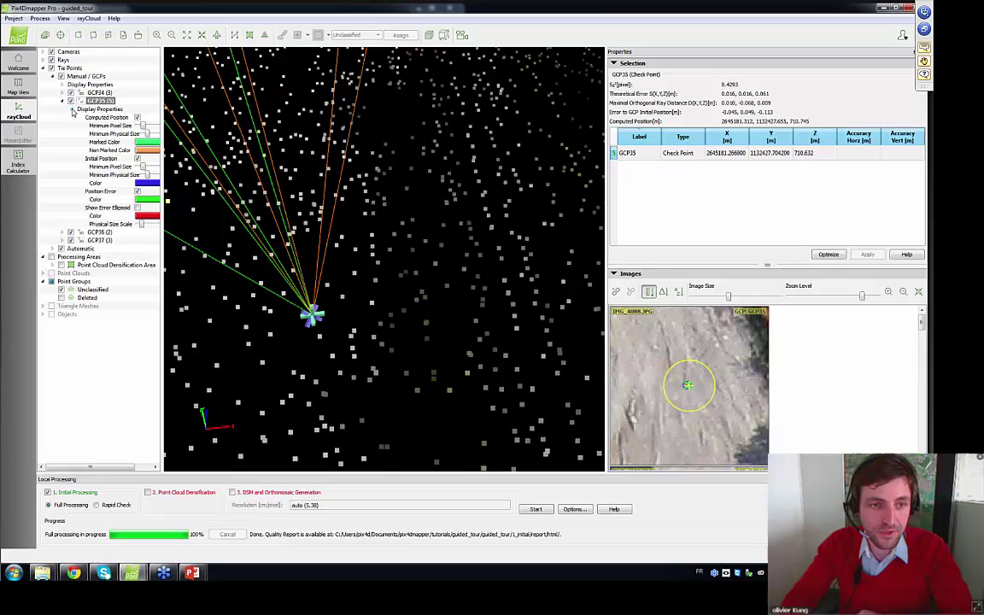
left_click(138, 208)
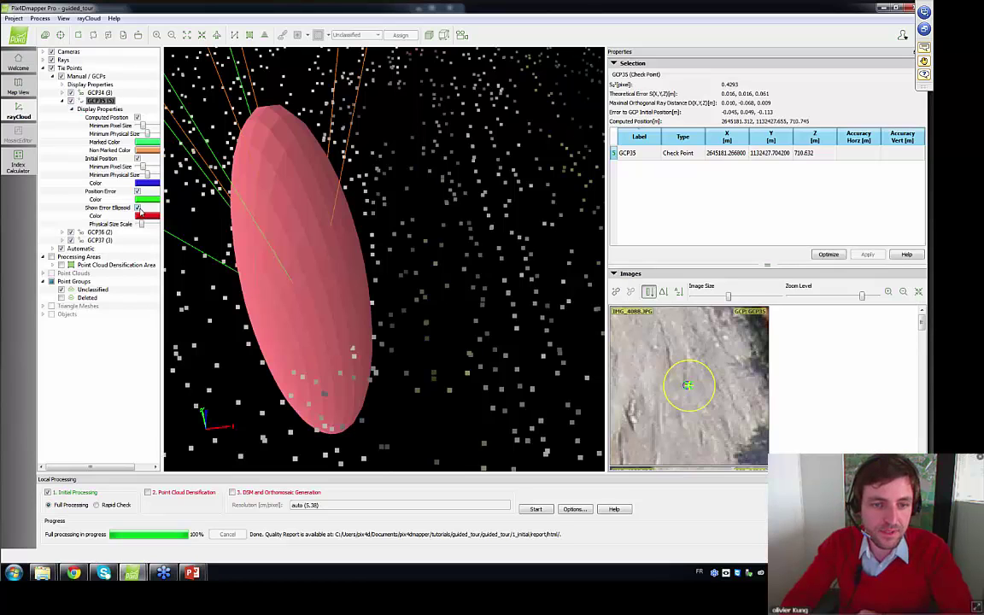
left_click_drag(269, 319, 391, 266)
scroll(371, 332, "down", 5)
mouse_move(372, 331)
left_mouse_down()
mouse_move(265, 235)
mouse_move(98, 224)
mouse_move(136, 320)
mouse_move(373, 341)
left_mouse_up()
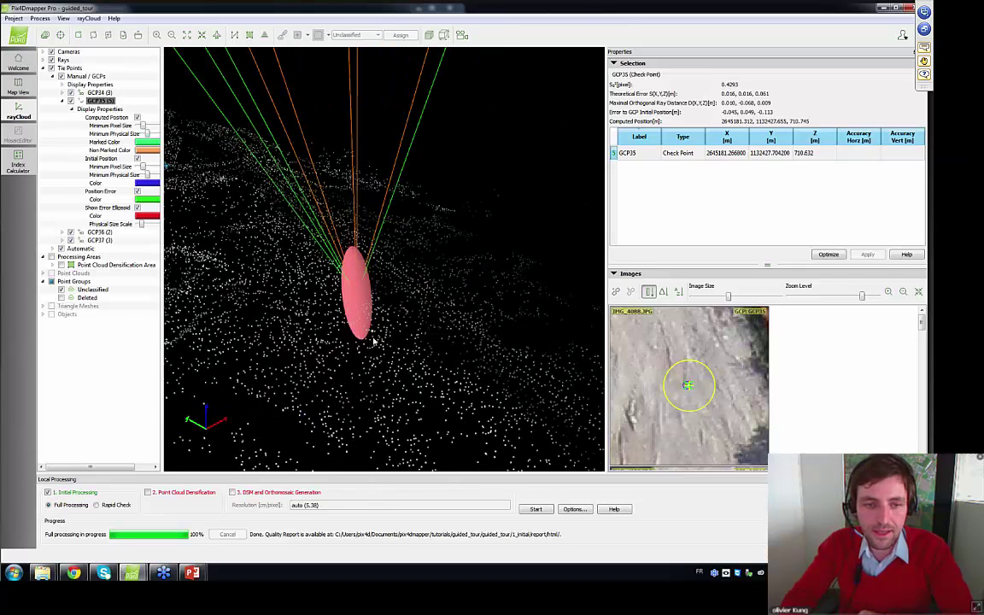
scroll(374, 341, "down", 5)
- Show the error ellipsoids for all manual tie points and GCPs and view them together from the side
left_click(62, 84)
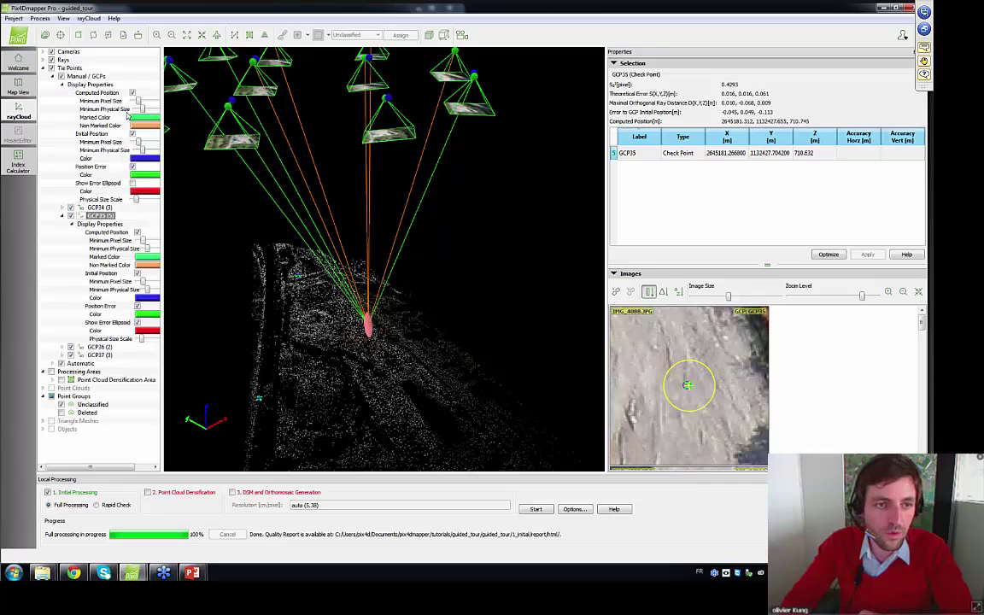
left_click(133, 184)
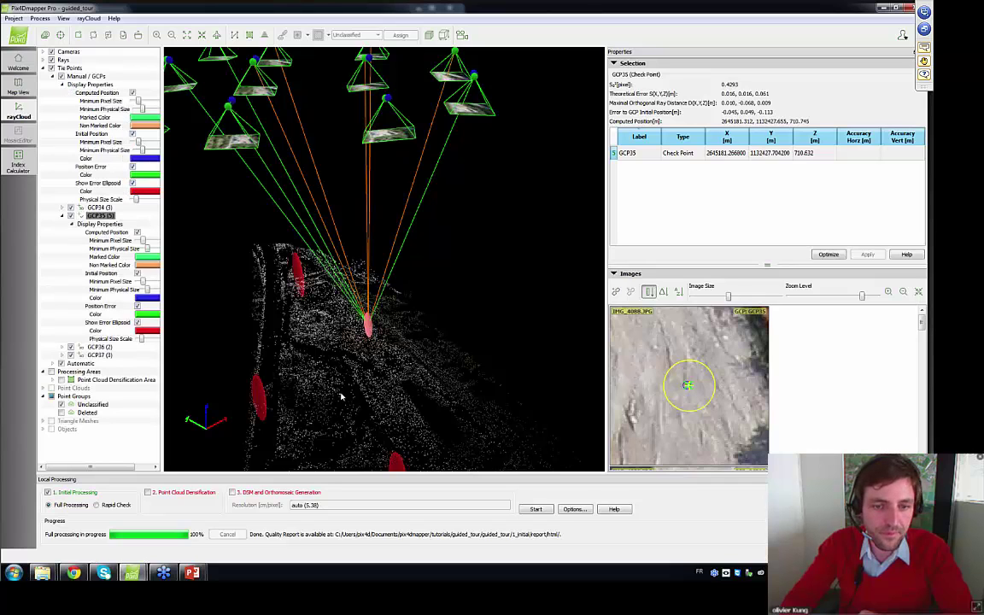
mouse_move(341, 397)
left_mouse_down()
mouse_move(597, 176)
mouse_move(247, 218)
mouse_move(417, 248)
mouse_move(426, 277)
mouse_move(292, 272)
left_mouse_up()
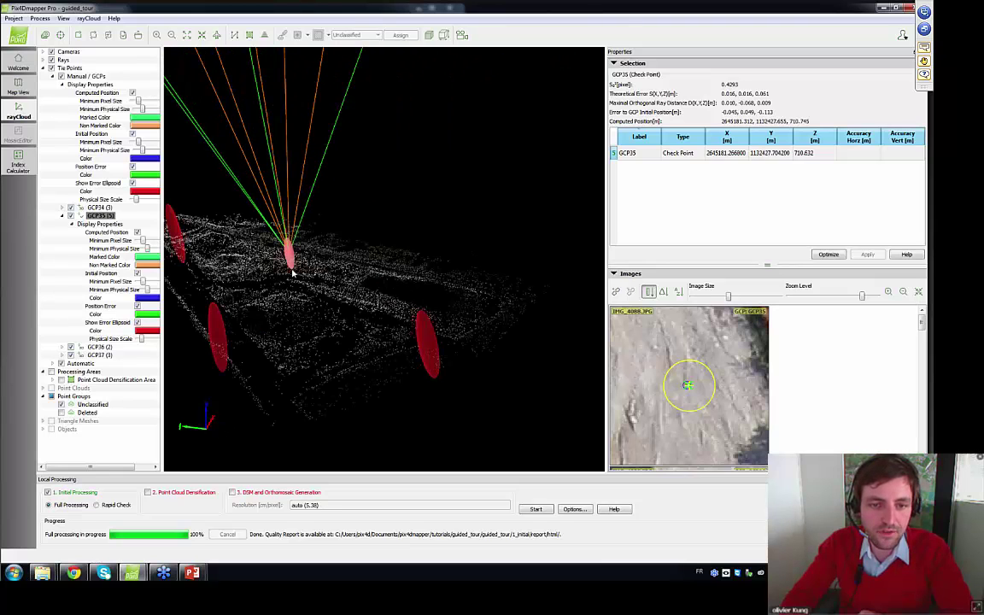
- Select GCP34 in the 3D view and compare its error ellipsoid with that of GCP35
scroll(292, 273, "up", 3)
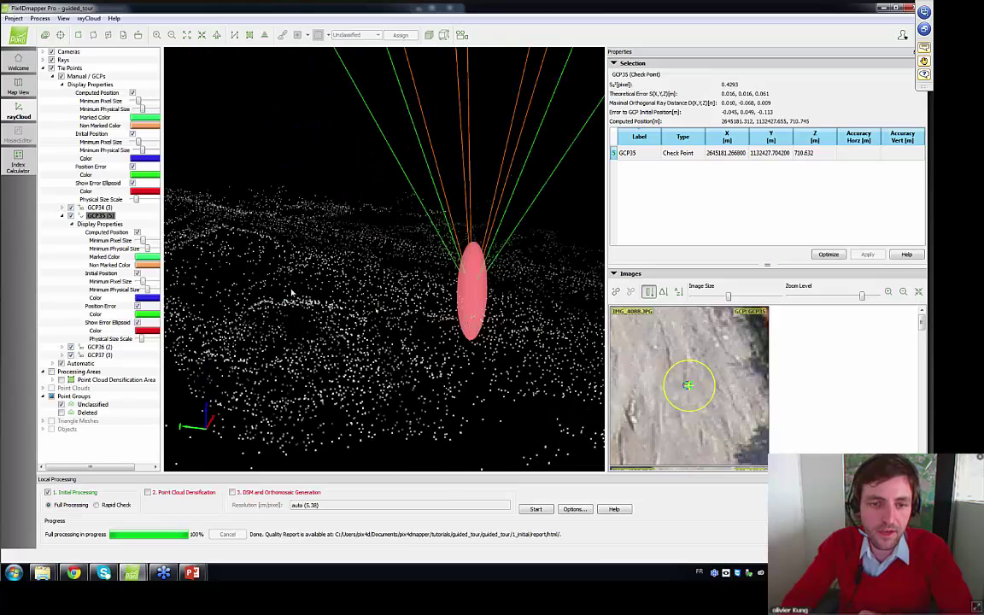
scroll(292, 293, "down", 5)
left_click(256, 271)
scroll(284, 300, "up", 3)
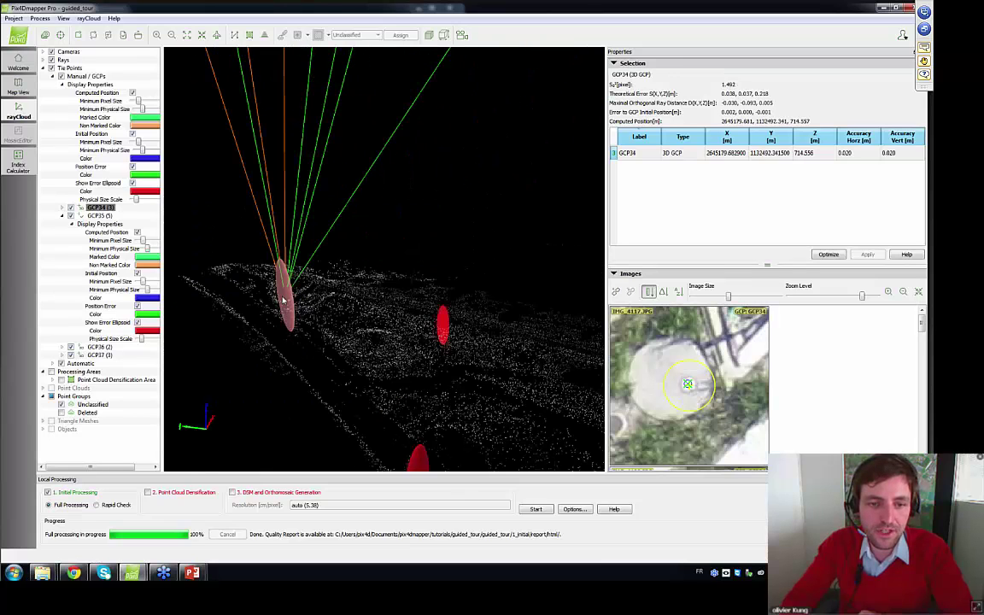
scroll(273, 211, "up", 3)
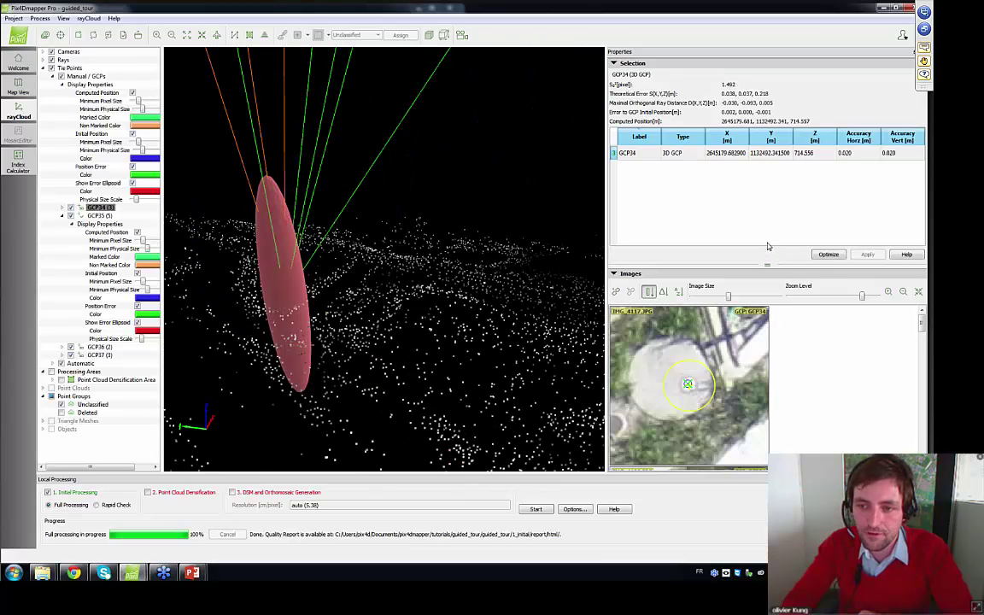
- Hide the processing pane to enlarge the images area, and mark GCP34 in five more images, including IMG_4116.JPG, IMG_4111.JPG and IMG_4082.JPG, and apply the marks
left_click_drag(661, 265, 661, 214)
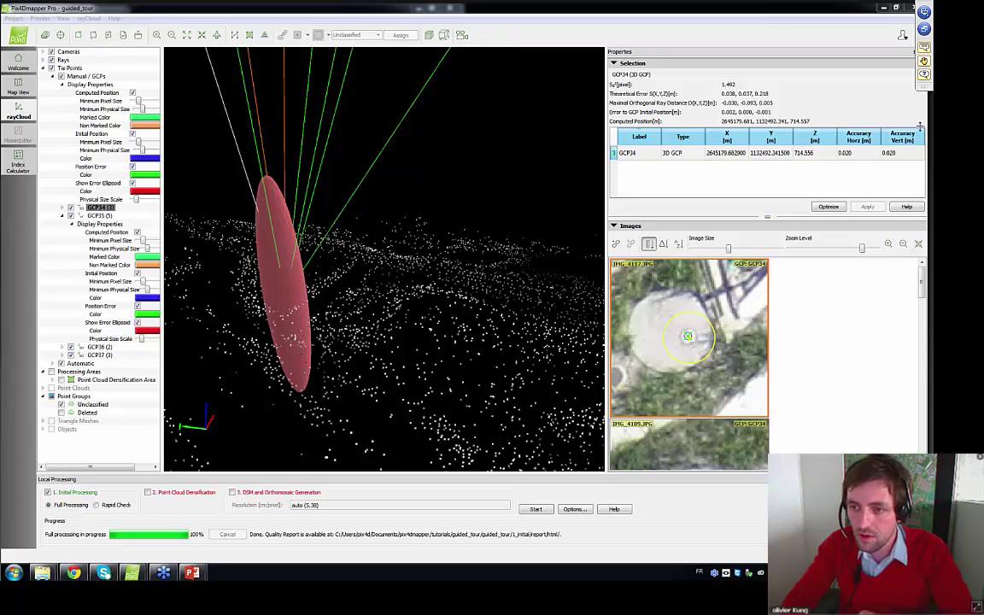
left_click(923, 479)
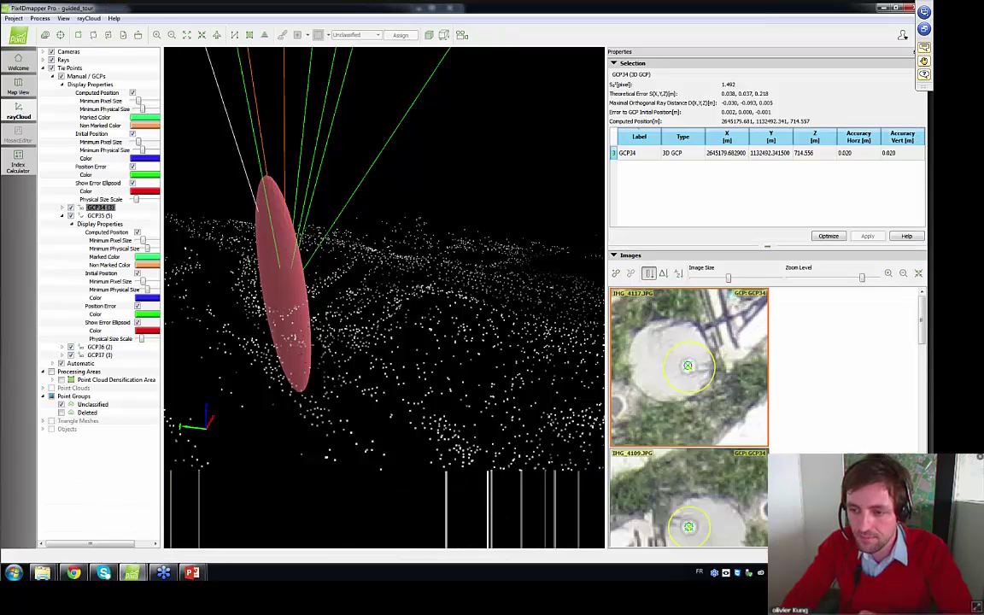
left_click_drag(922, 339, 923, 435)
scroll(695, 364, "up", 3)
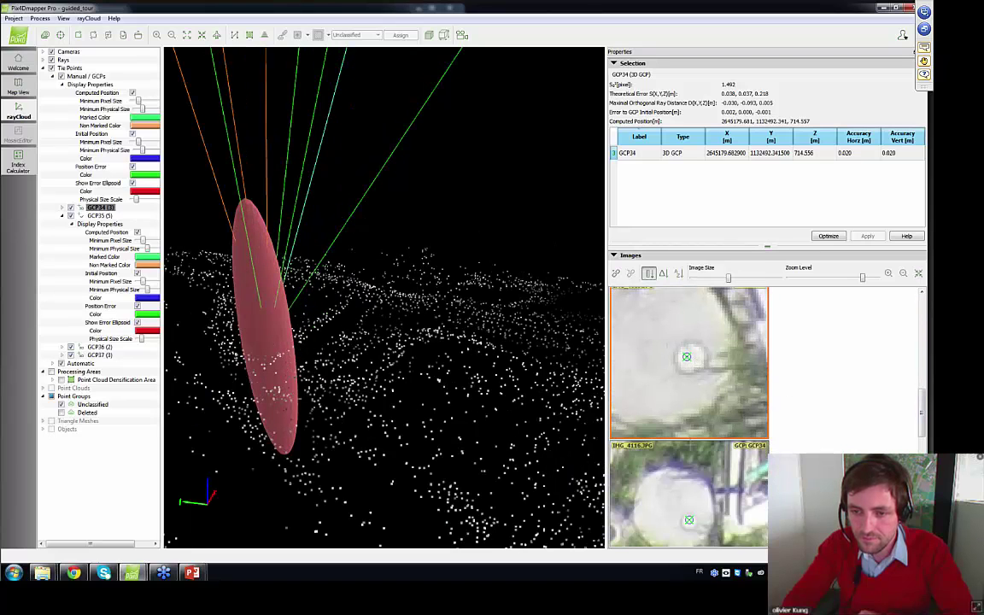
left_click(687, 356)
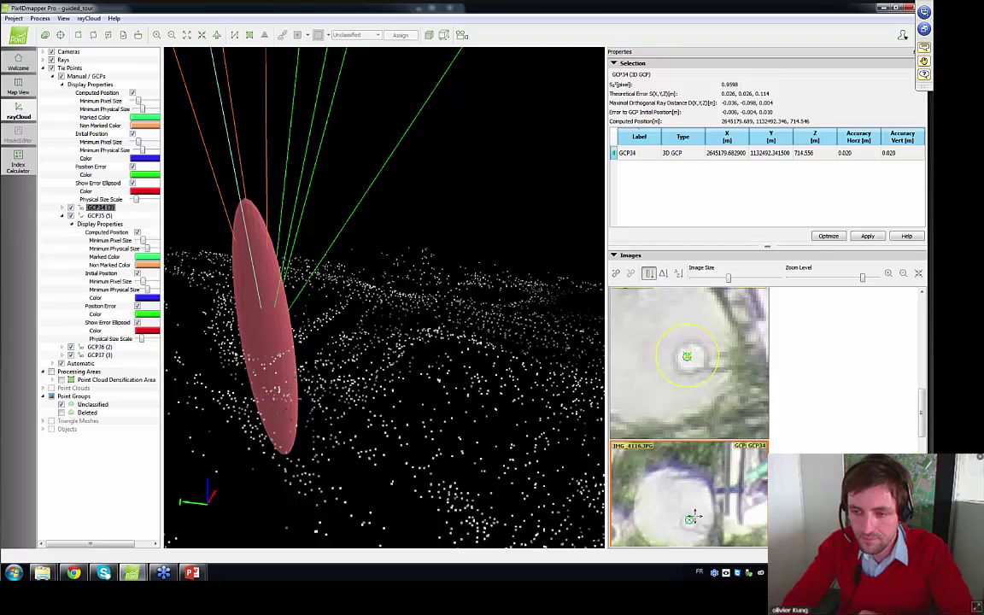
left_click(690, 517)
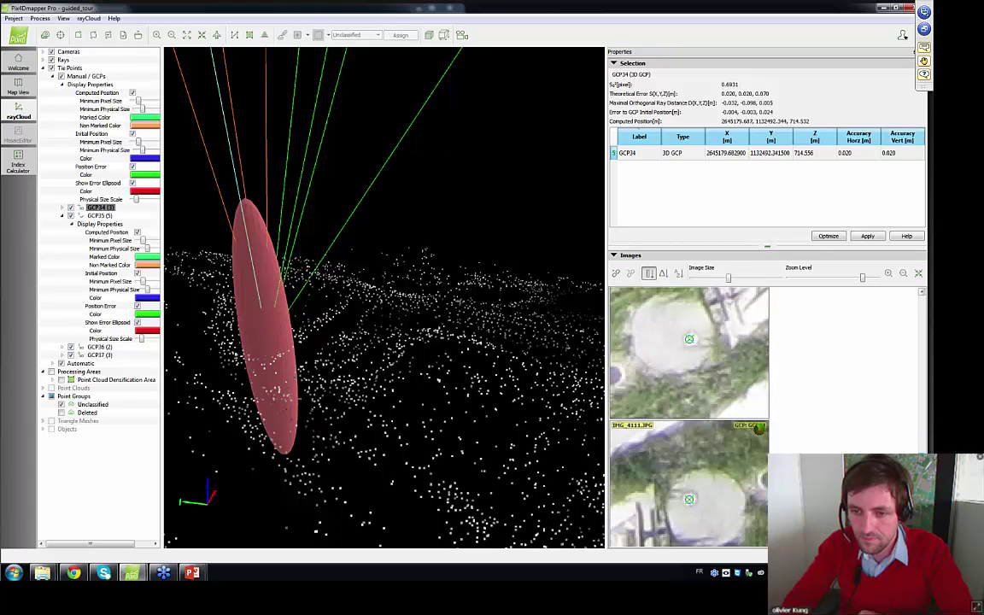
left_click_drag(923, 469, 923, 472)
left_click(689, 319)
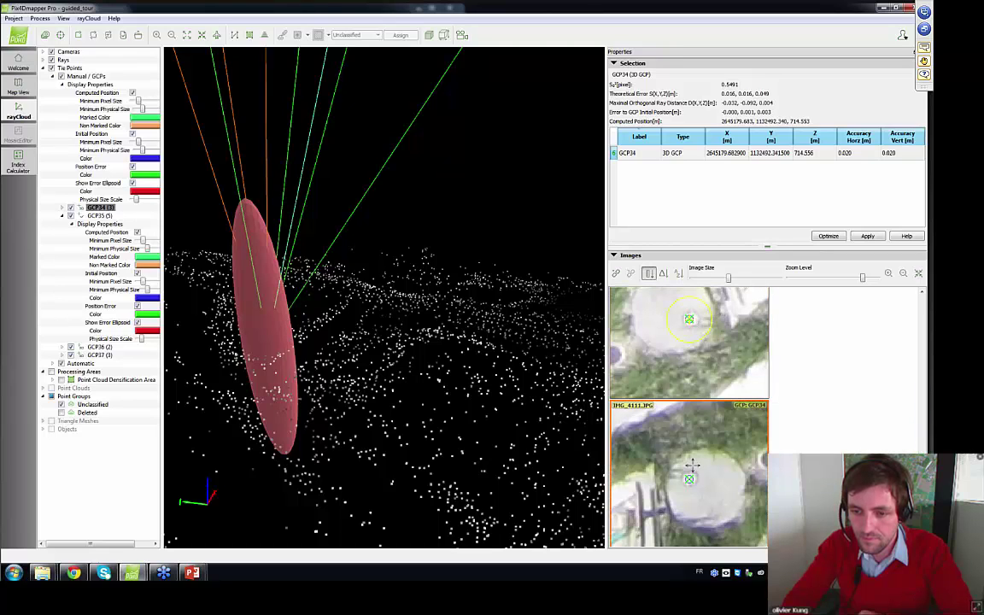
left_click(690, 478)
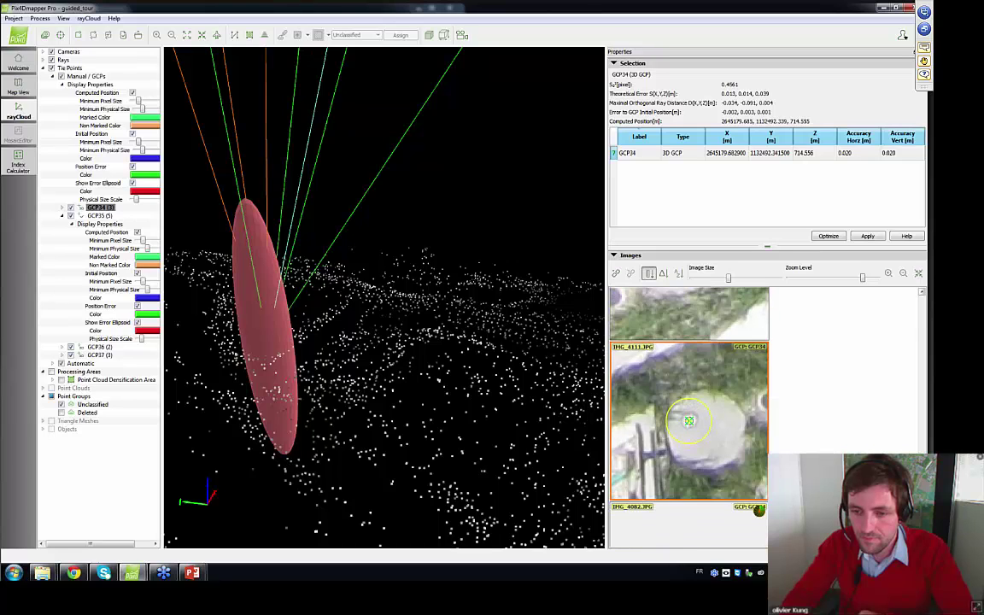
left_click(692, 467)
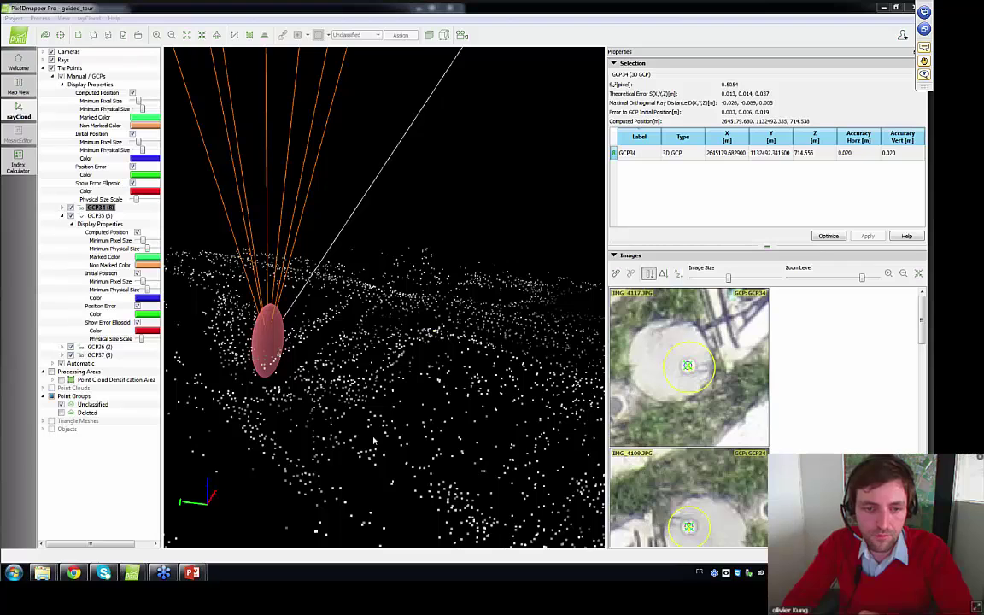
- Inspect the updated error ellipsoid of GCP34 from several angles and compare it with the neighbouring GCP's ellipsoid
left_click_drag(302, 352, 430, 442)
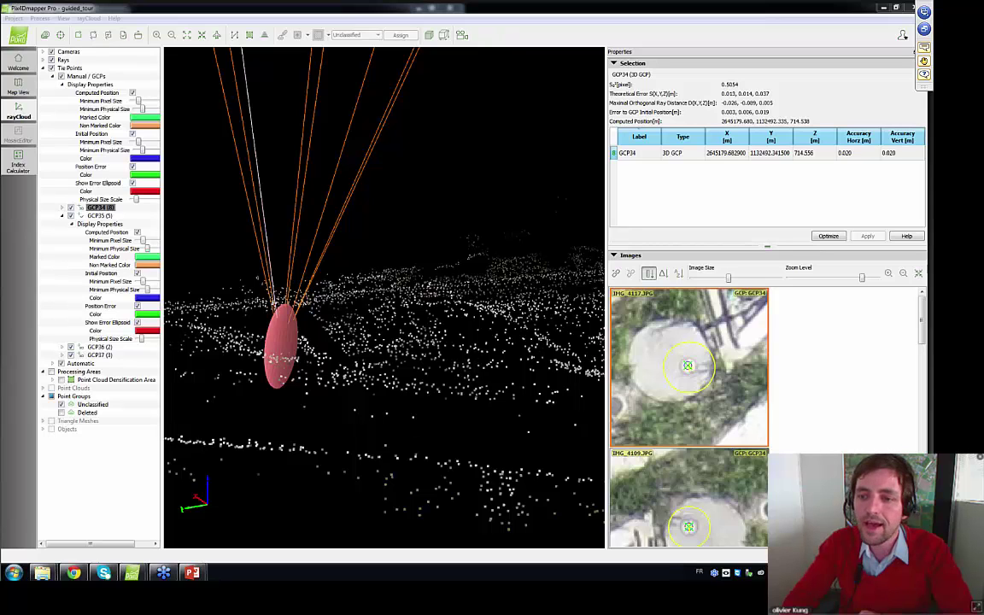
left_click_drag(476, 318, 281, 345)
scroll(281, 345, "up", 3)
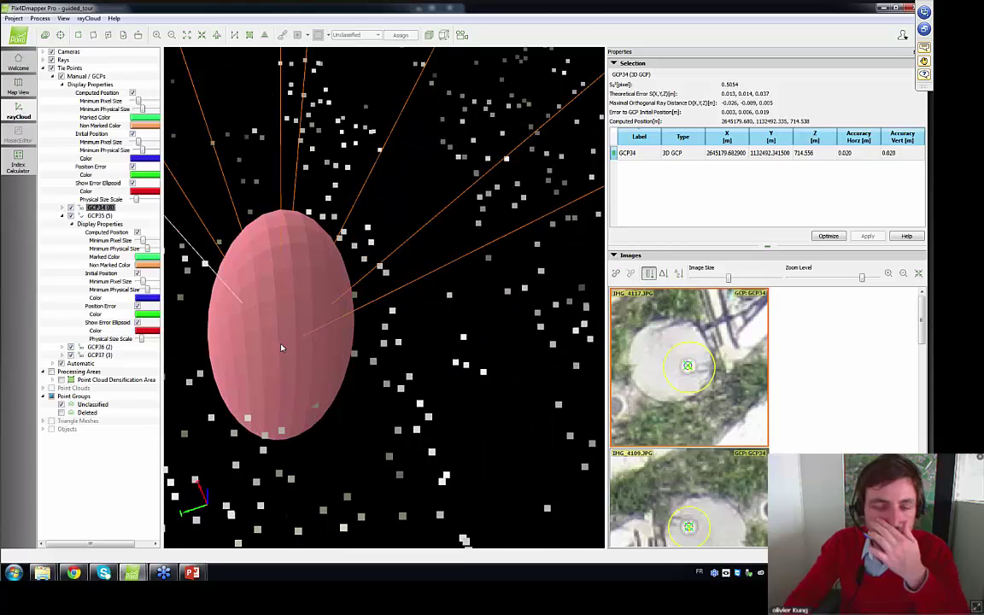
scroll(281, 345, "down", 3)
scroll(281, 345, "down", 2)
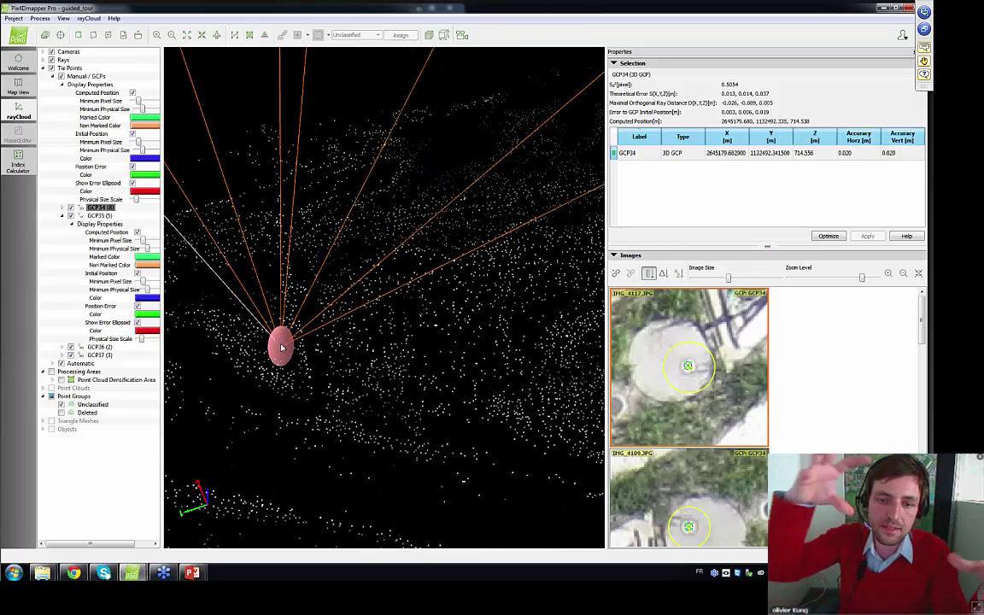
scroll(281, 345, "down", 3)
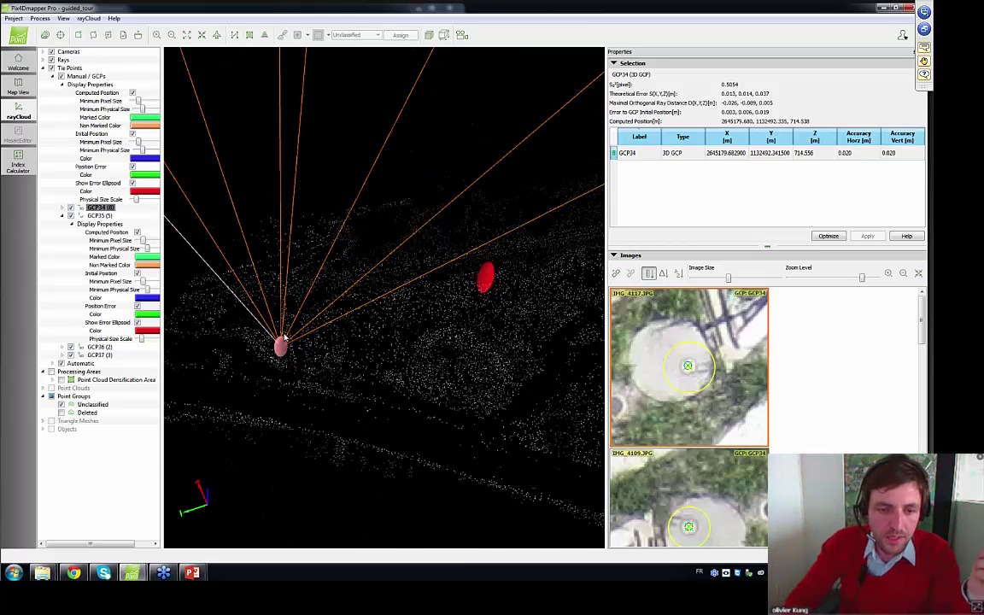
left_click_drag(291, 323, 417, 224)
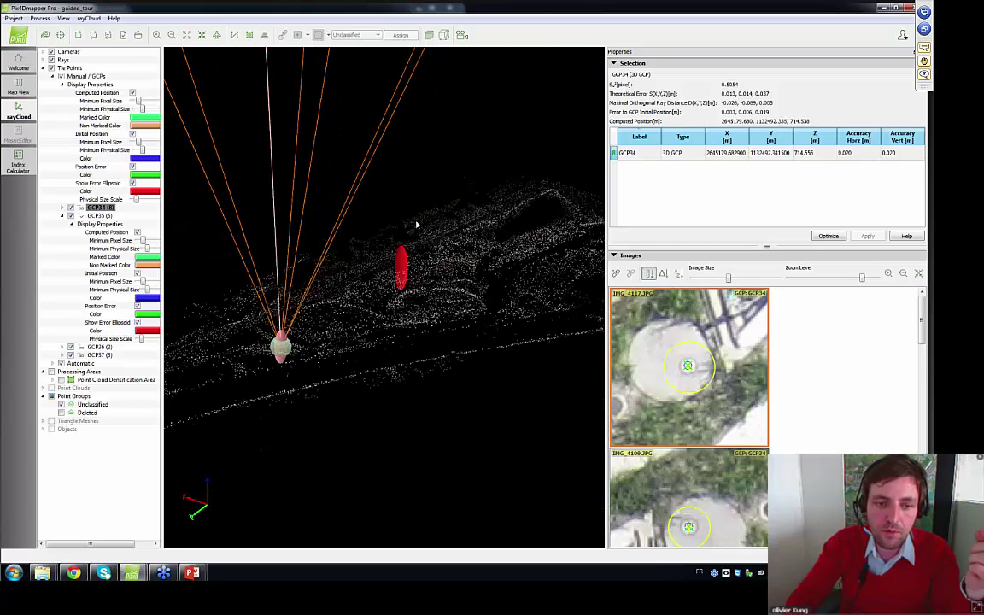
scroll(280, 348, "up", 2)
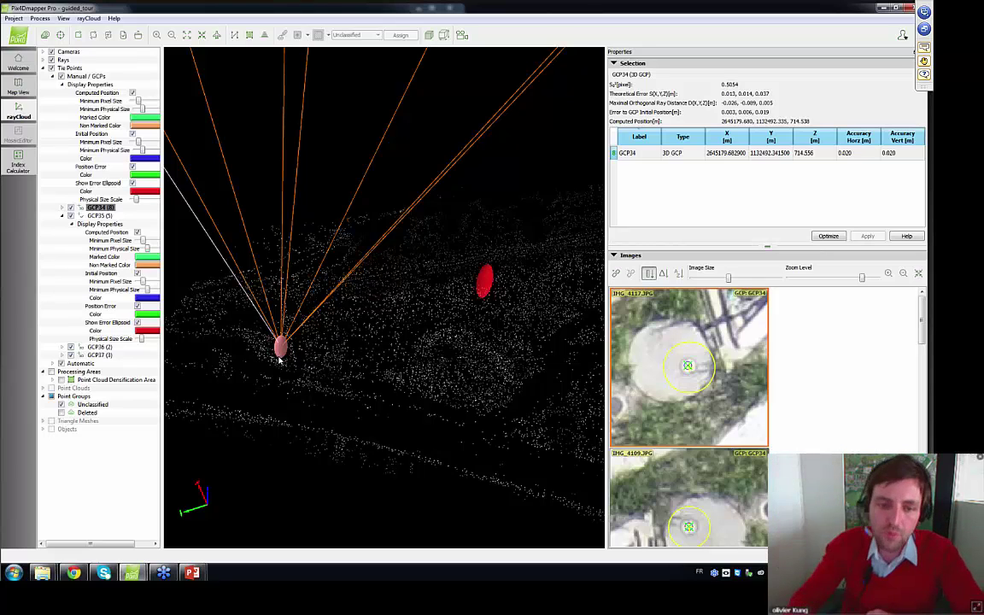
- Examine the rays, cameras and error ellipsoids of all GCPs together across the point cloud
mouse_move(342, 331)
left_mouse_down()
mouse_move(313, 370)
mouse_move(324, 463)
mouse_move(327, 326)
left_mouse_up()
left_click_drag(430, 412, 442, 312)
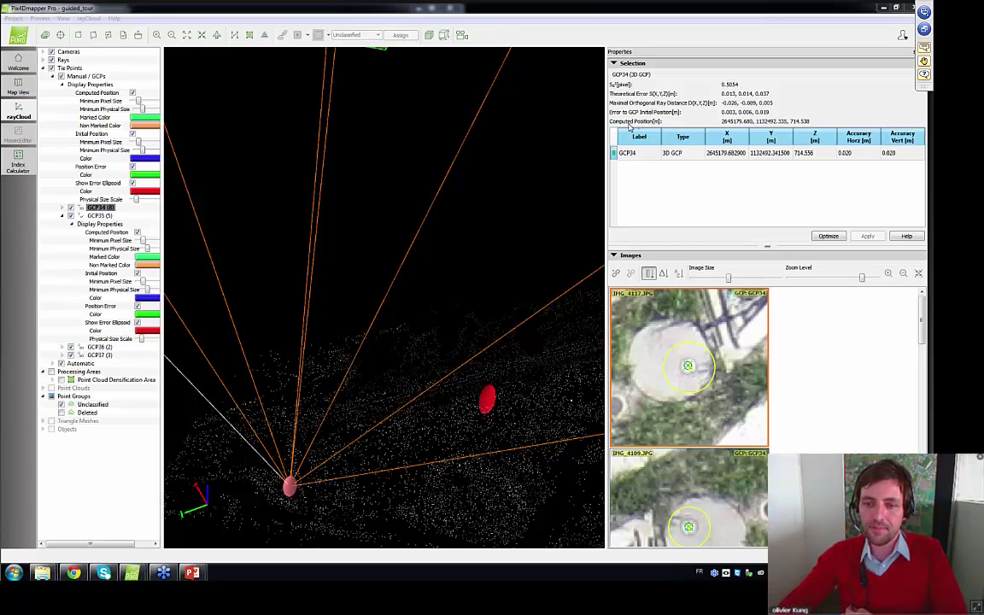
middle_click_drag(428, 426, 391, 359)
scroll(397, 375, "up", 4)
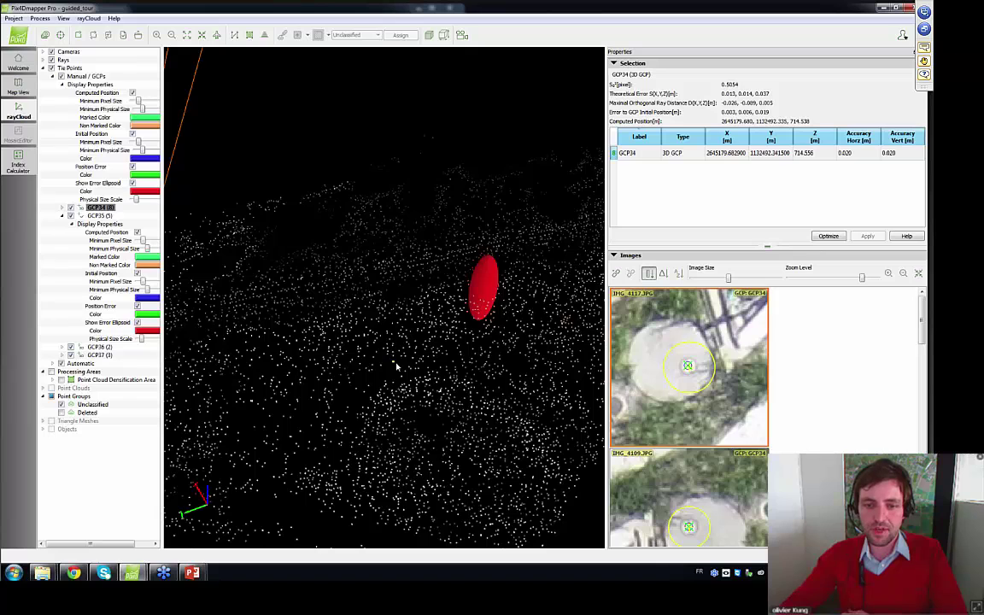
scroll(396, 366, "down", 3)
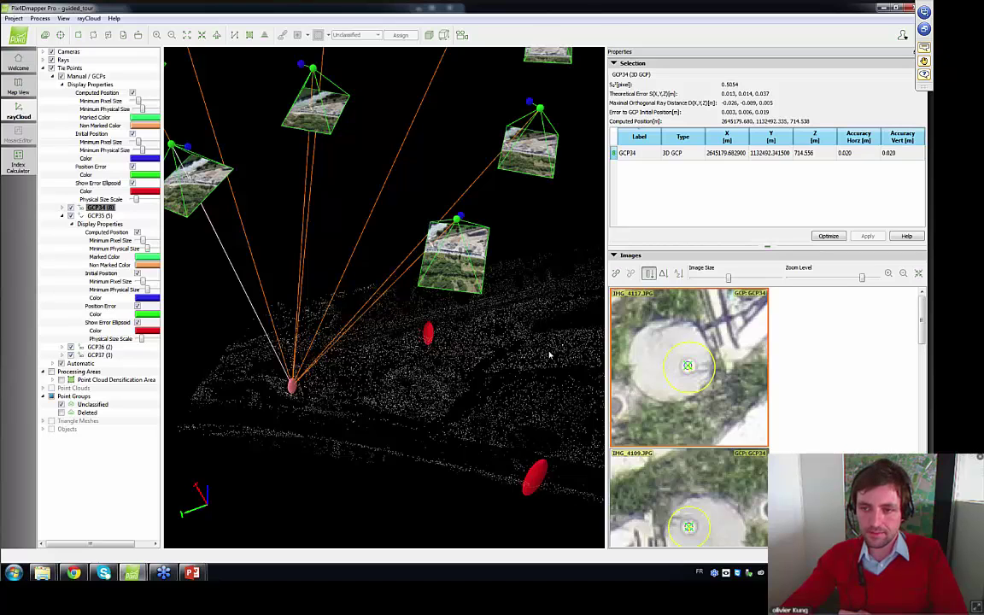
left_click_drag(514, 366, 492, 365)
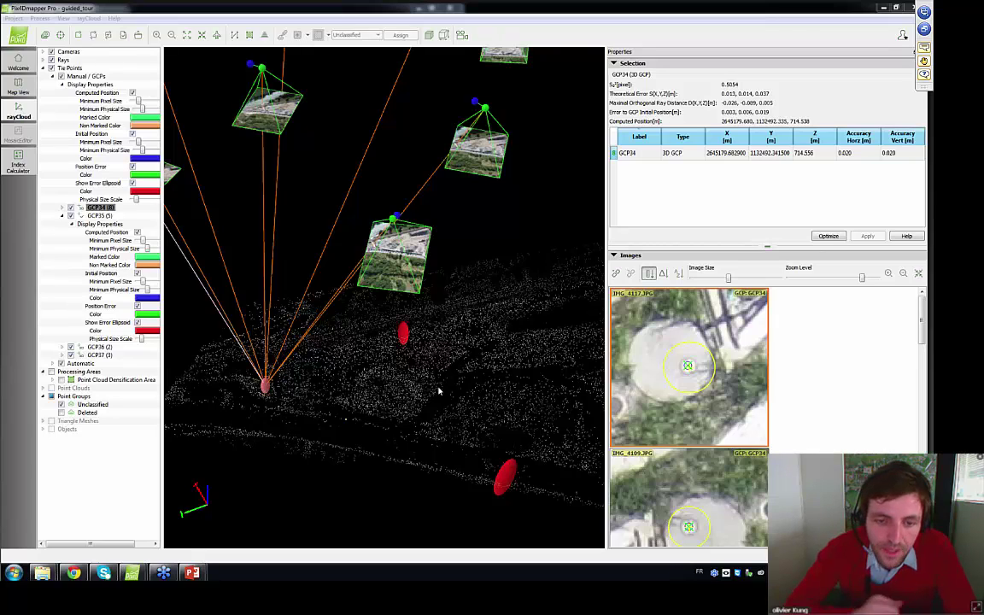
left_click_drag(287, 367, 225, 360)
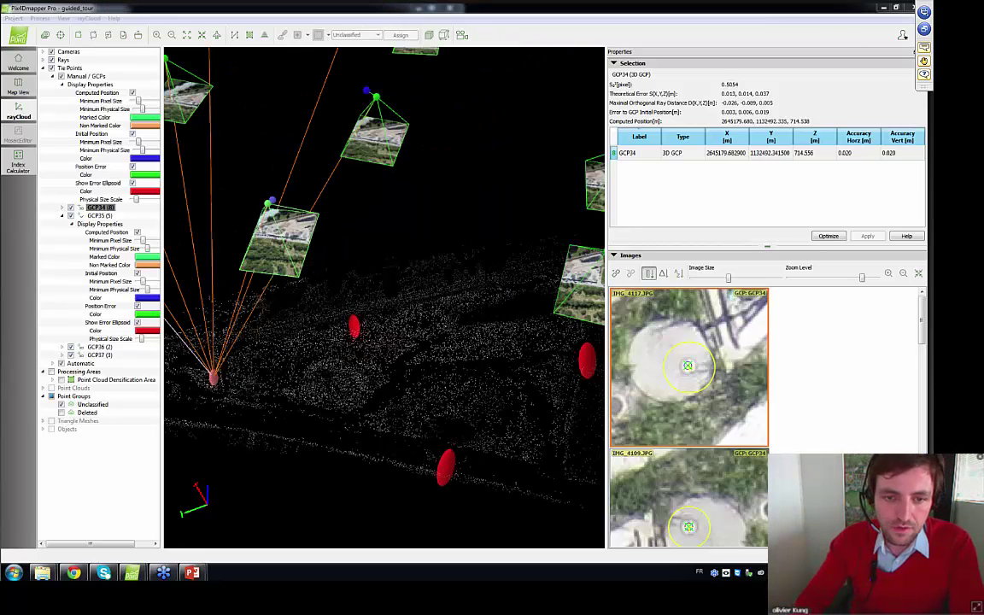
left_click(345, 366)
left_click_drag(345, 366, 346, 400)
- Switch to the other open Pix4Dmapper window with the quarry project and maximize it
mouse_move(132, 573)
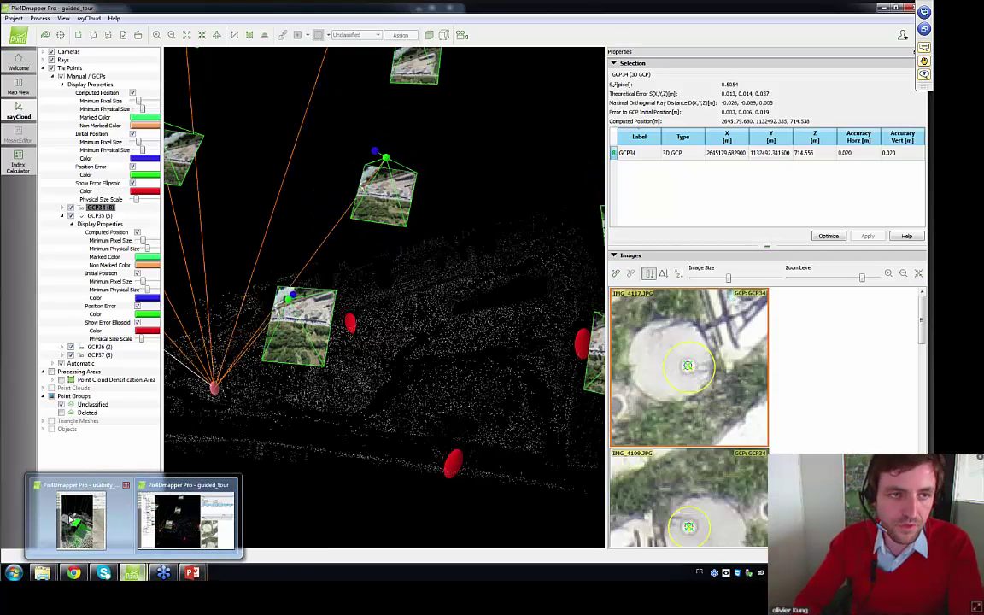
left_click(75, 519)
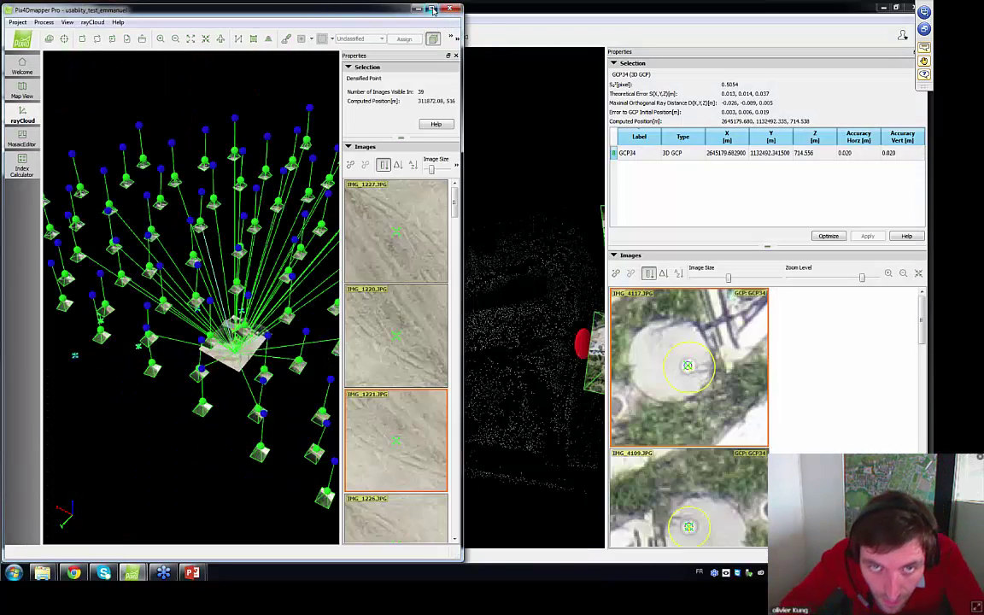
left_click(433, 9)
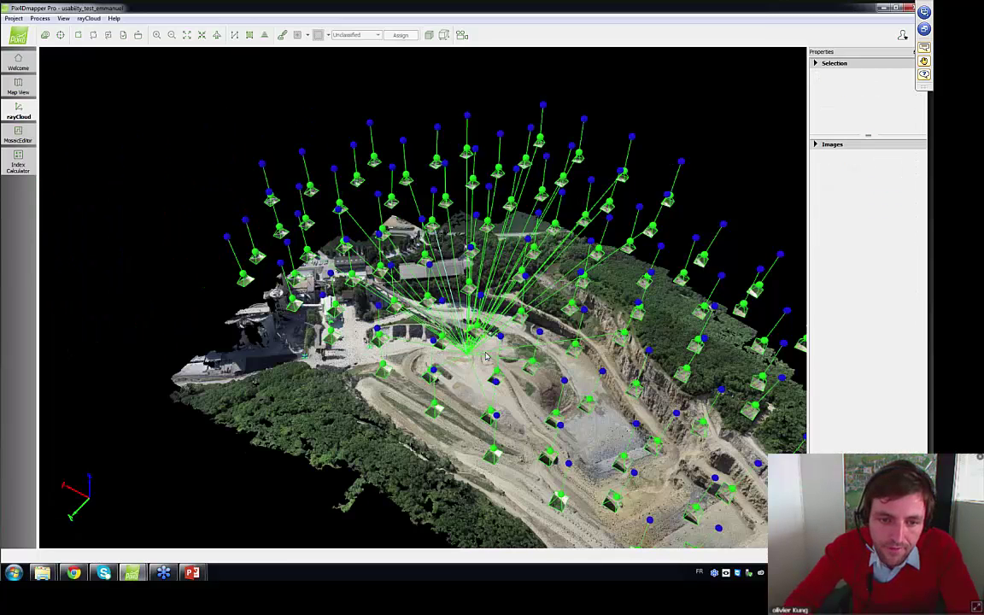
- Select the densified points of the elevated conveyor section that crosses the road and delete them
left_click_drag(485, 354, 362, 420)
scroll(363, 421, "up", 3)
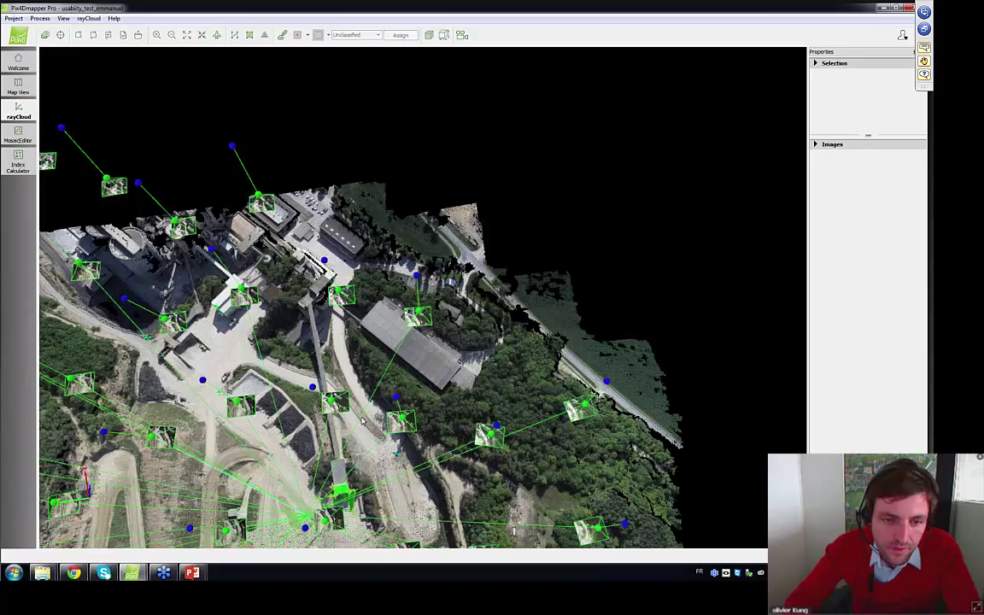
scroll(362, 465, "up", 5)
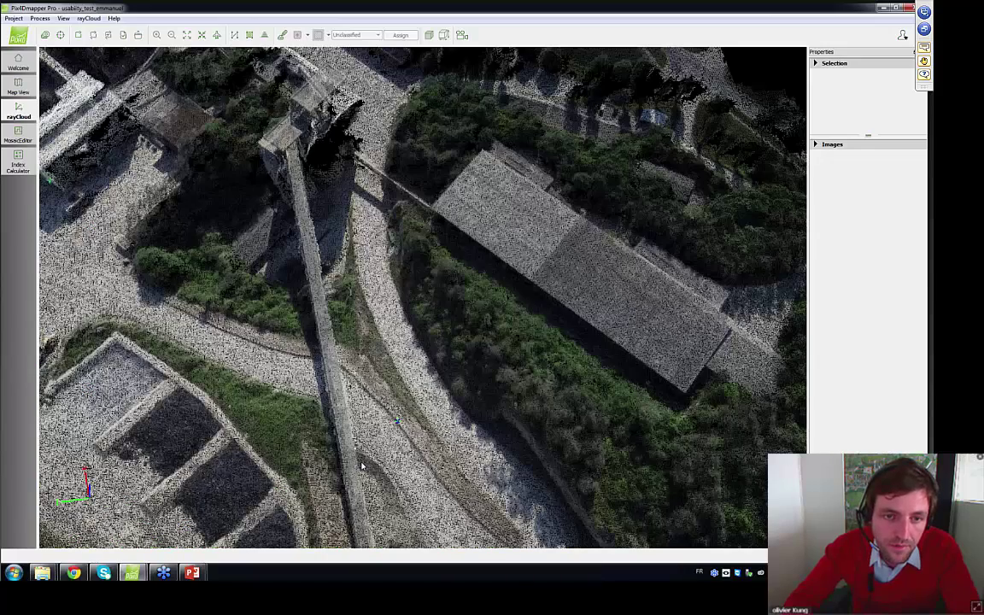
left_click_drag(362, 466, 604, 322)
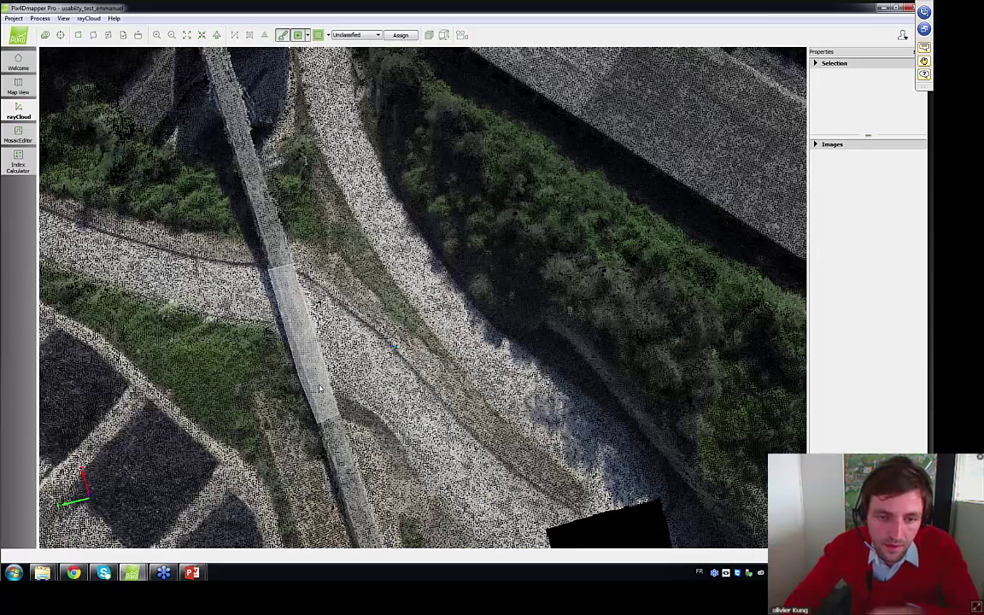
key("Delete")
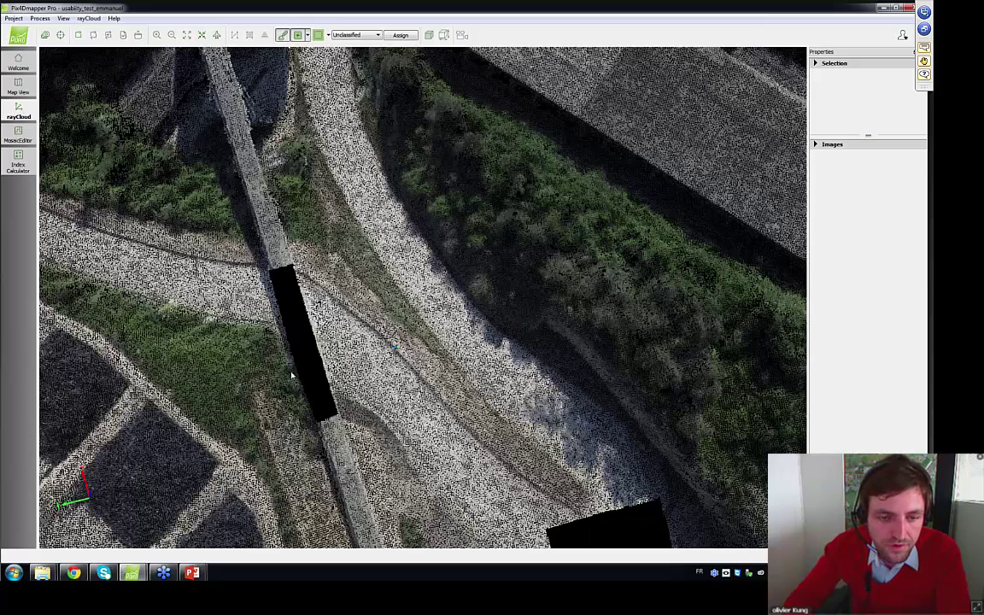
- Inspect the gap left by the deleted conveyor section from a low side angle, and end point cloud editing
left_click_drag(291, 376, 312, 365)
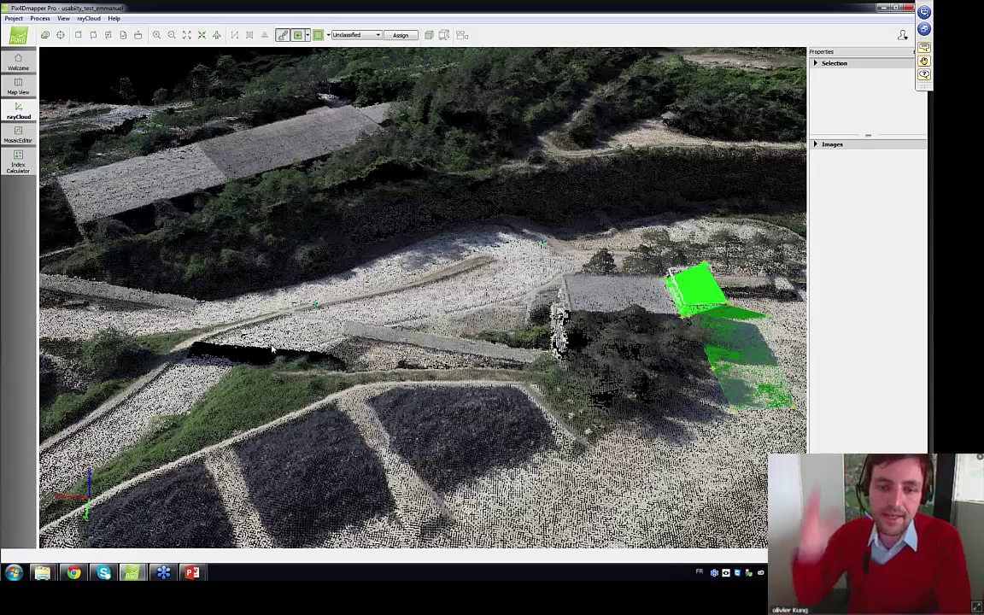
middle_click_drag(273, 349, 345, 432)
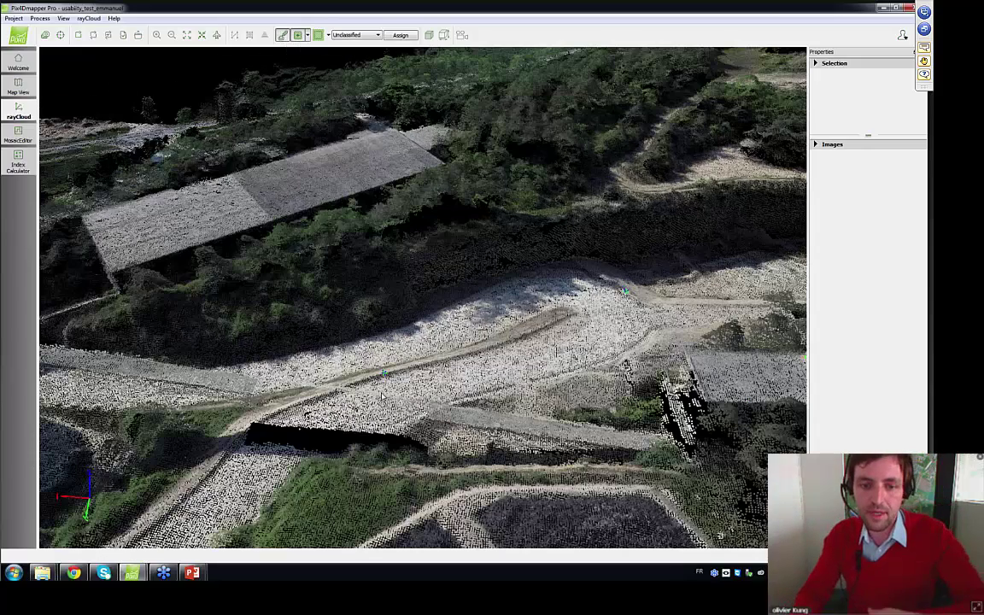
scroll(380, 397, "up", 1)
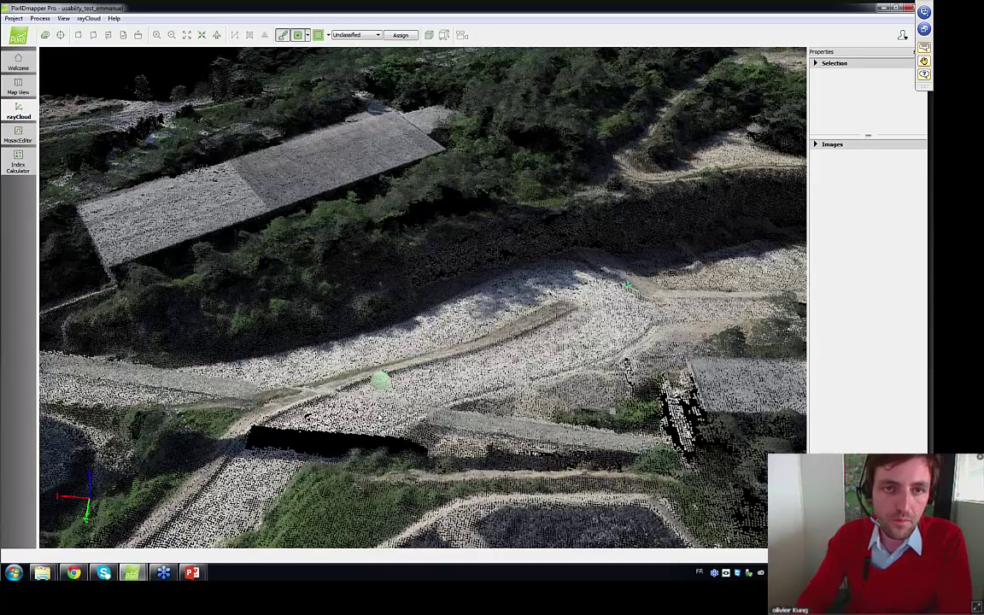
left_click_drag(380, 382, 402, 298)
left_click(282, 35)
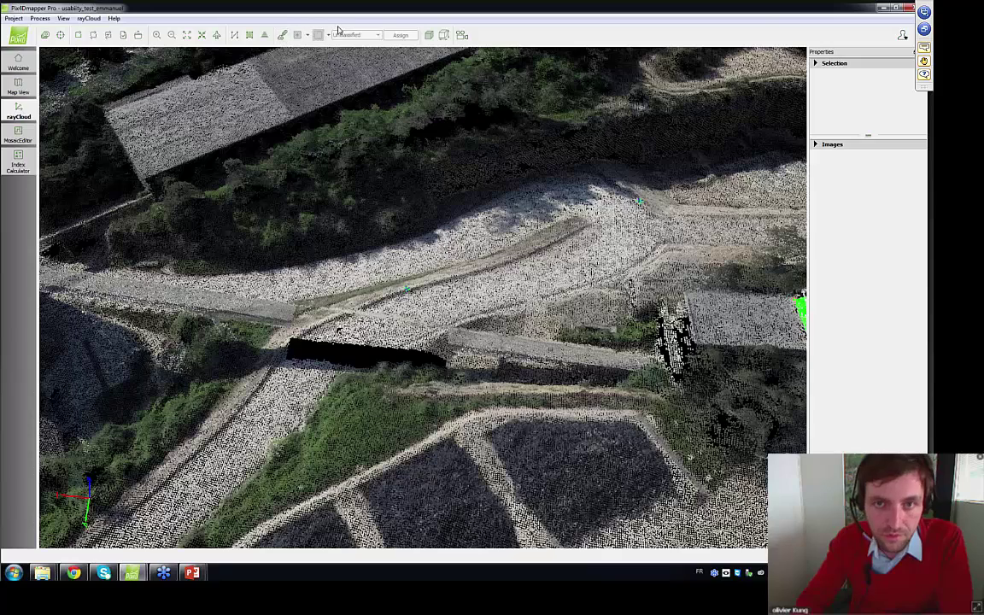
- Display the clipping box and resize it along X to 18.87 m around the remaining conveyor section beside the road gap
left_click(444, 36)
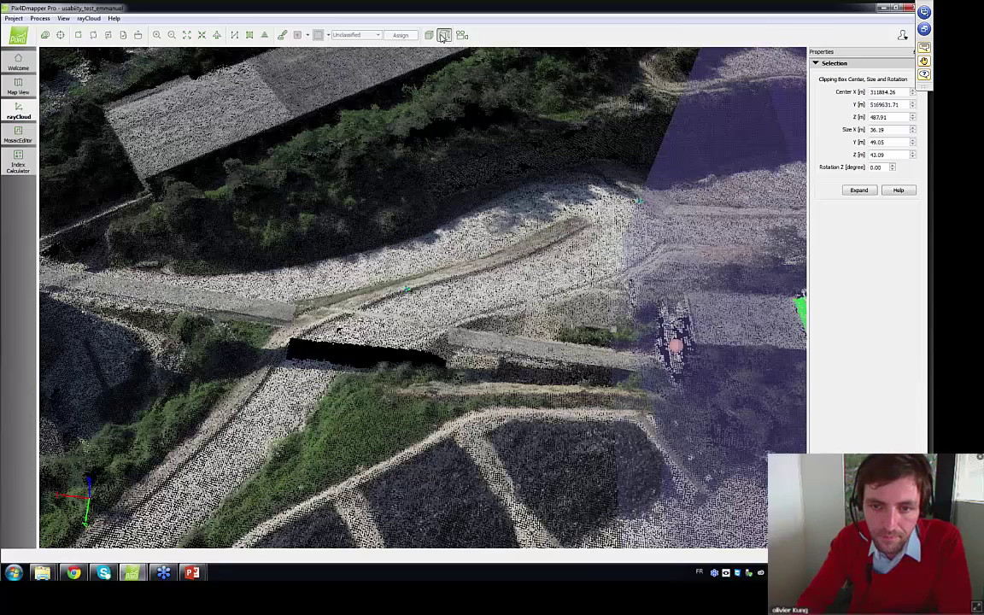
scroll(469, 300, "down", 3)
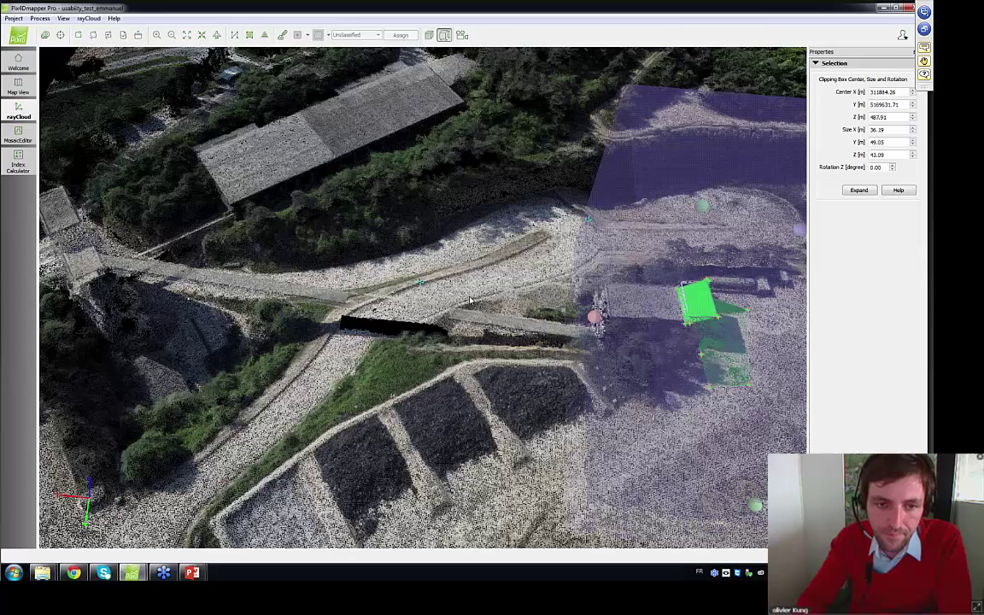
left_click_drag(595, 317, 230, 302)
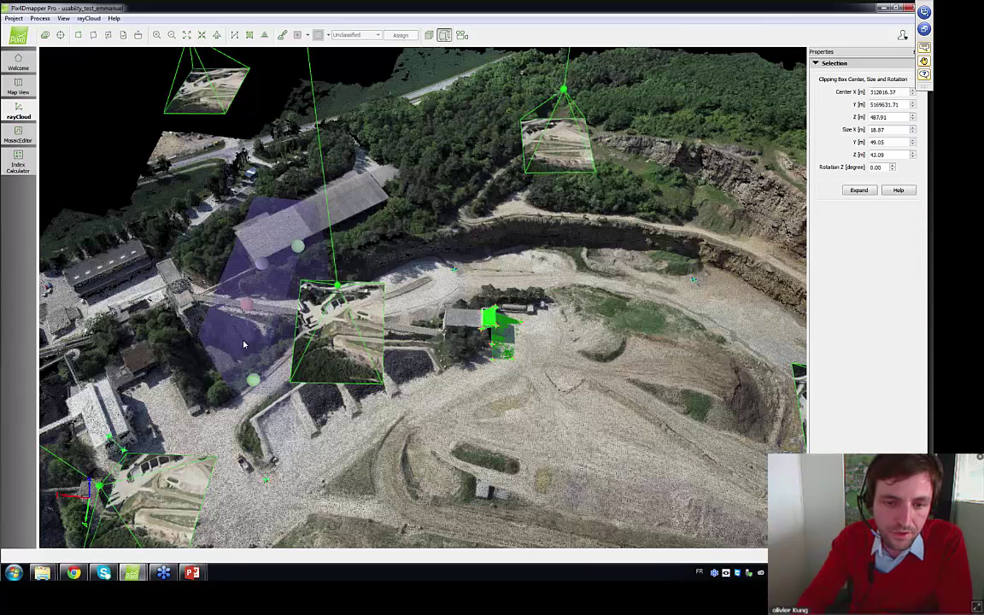
scroll(243, 344, "up", 3)
left_click_drag(243, 345, 455, 275)
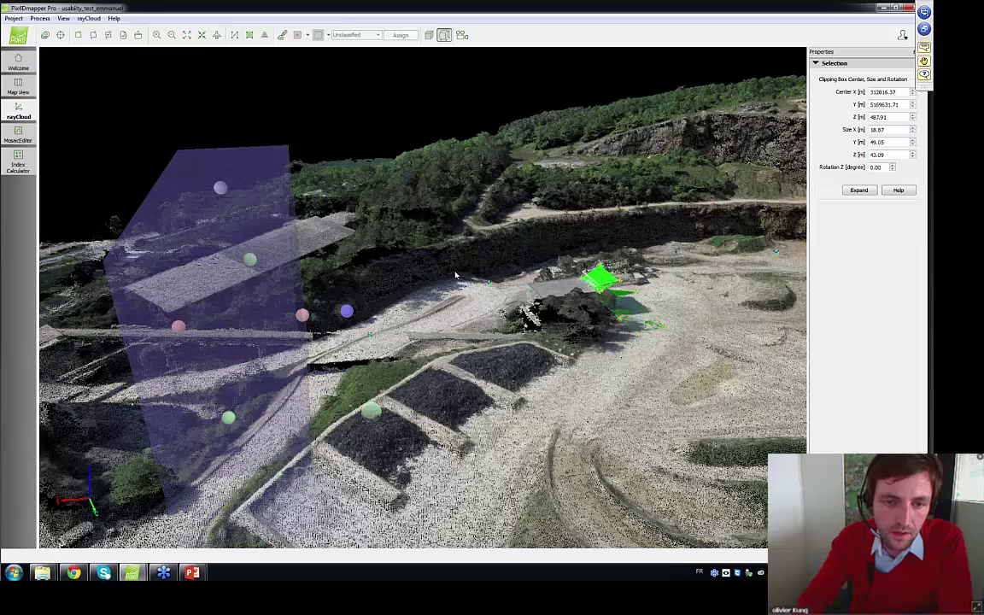
left_click_drag(456, 275, 329, 422)
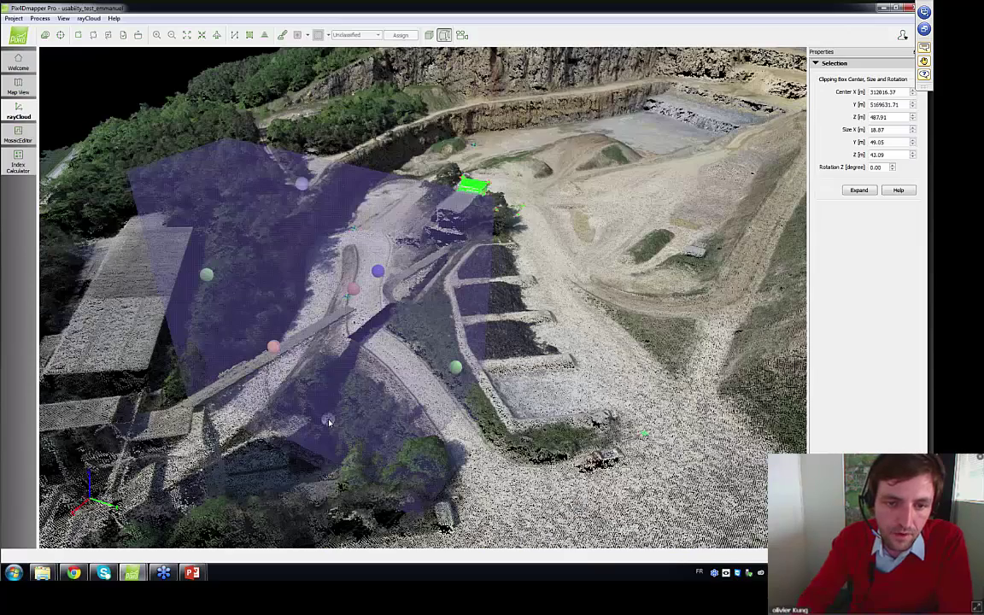
- Raise the clipping box's lower face above the ground under the conveyor, giving a Z size of 26.12 m
left_click_drag(329, 422, 334, 369)
scroll(334, 369, "up", 5)
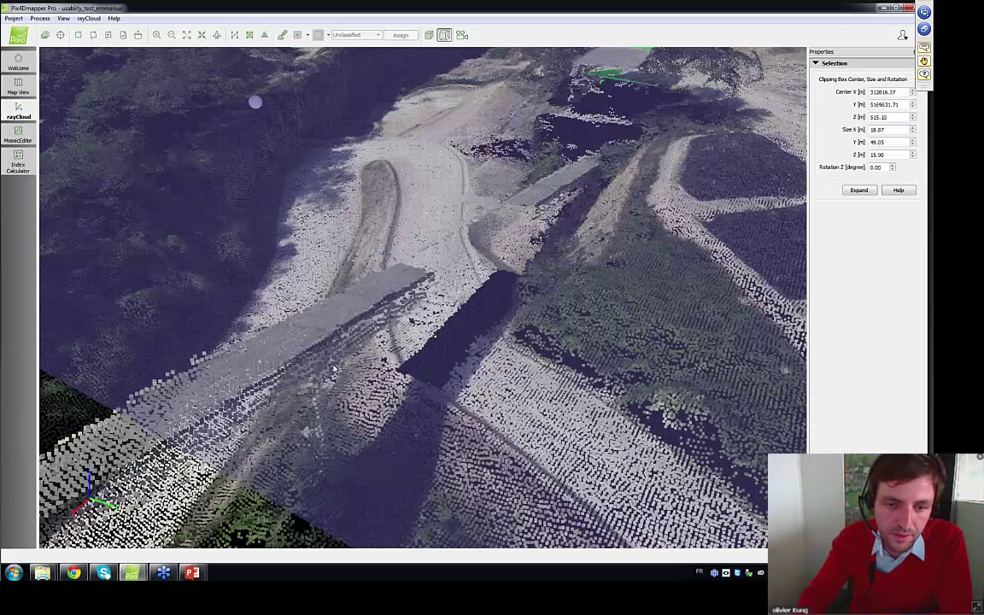
scroll(334, 369, "down", 6)
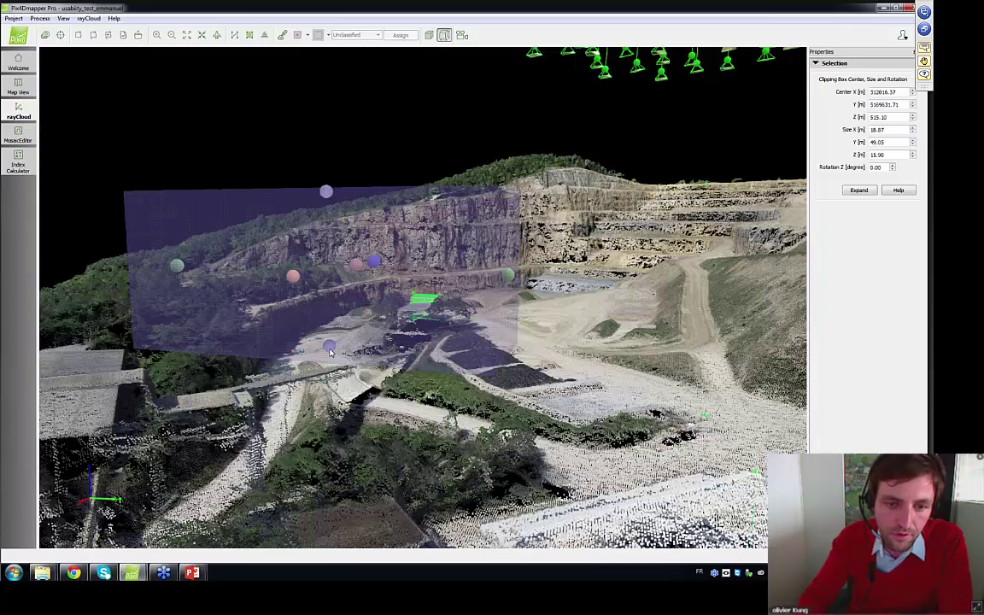
mouse_move(376, 436)
left_mouse_down()
mouse_move(382, 381)
mouse_move(376, 414)
left_mouse_up()
left_click_drag(322, 355, 4, 554)
- Clip the point cloud to the box and hide the clipping box so only the conveyor section is displayed
left_click(430, 36)
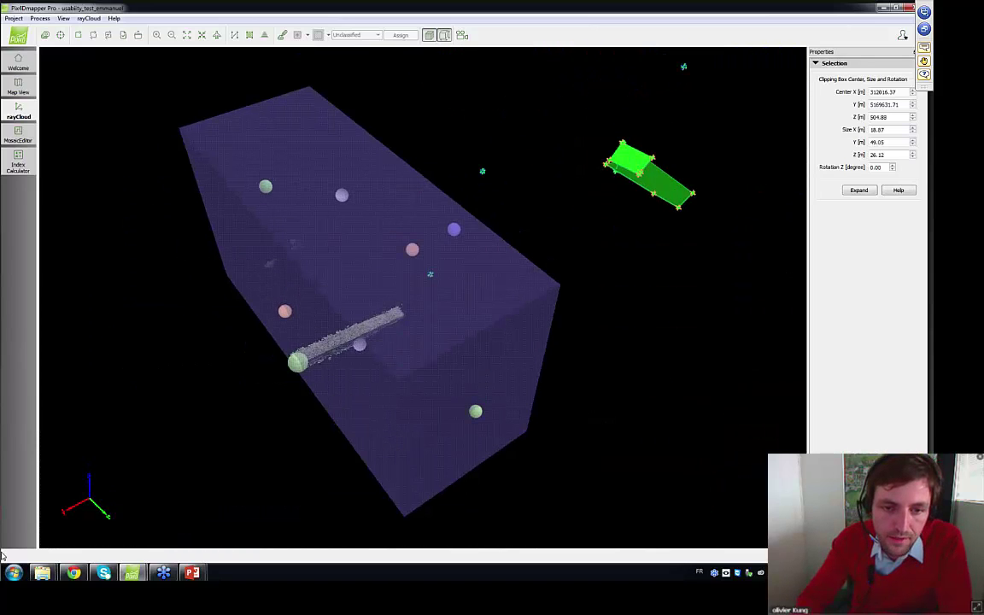
left_click(449, 39)
scroll(346, 351, "up", 4)
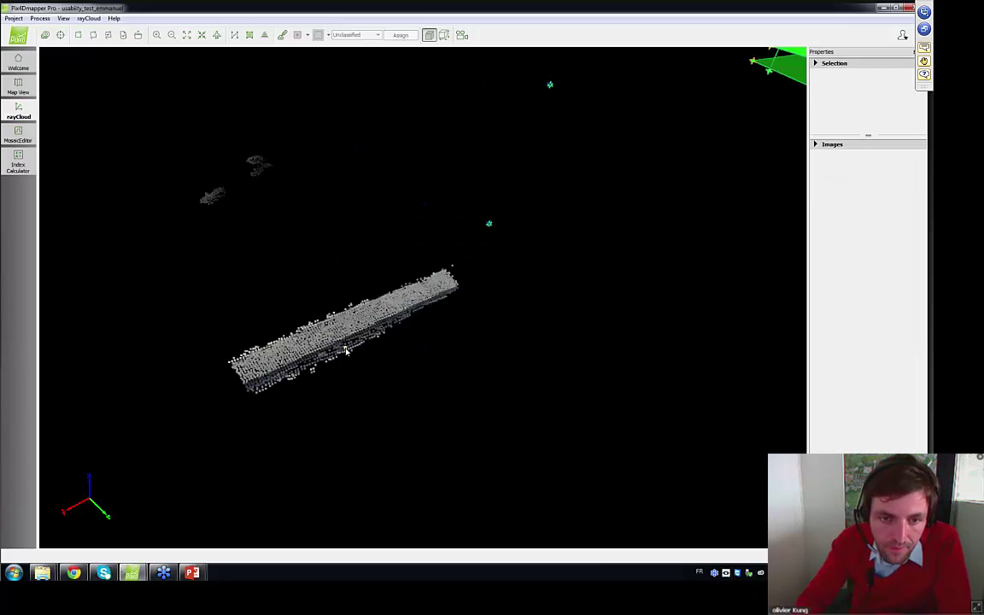
scroll(367, 334, "down", 3)
mouse_move(369, 331)
left_mouse_down()
mouse_move(332, 388)
mouse_move(238, 416)
mouse_move(244, 408)
left_mouse_up()
- Start point cloud editing, enclose the isolated conveyor section in a polygon selection and delete its densified points
left_click(282, 35)
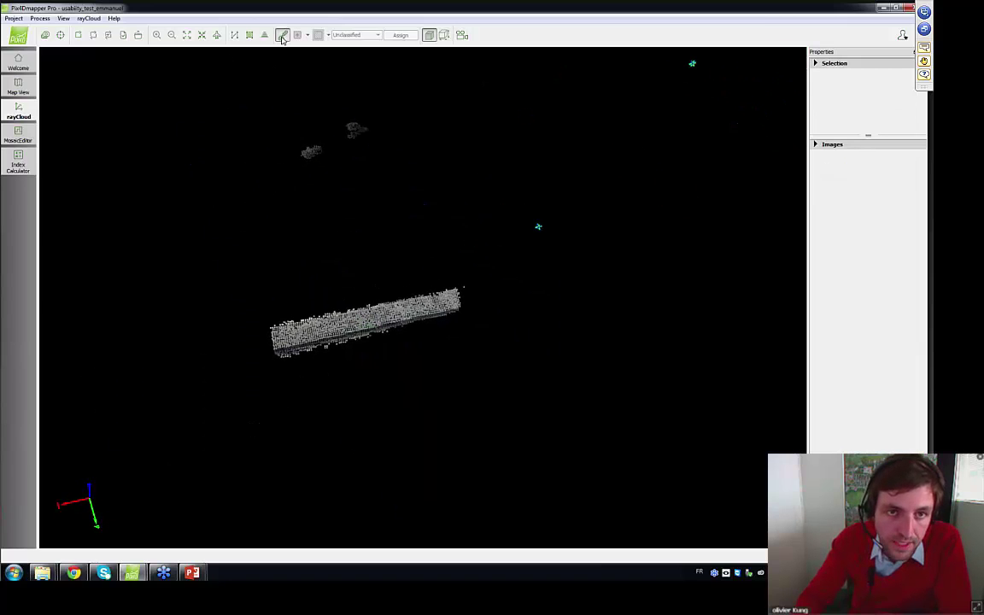
left_click(258, 298)
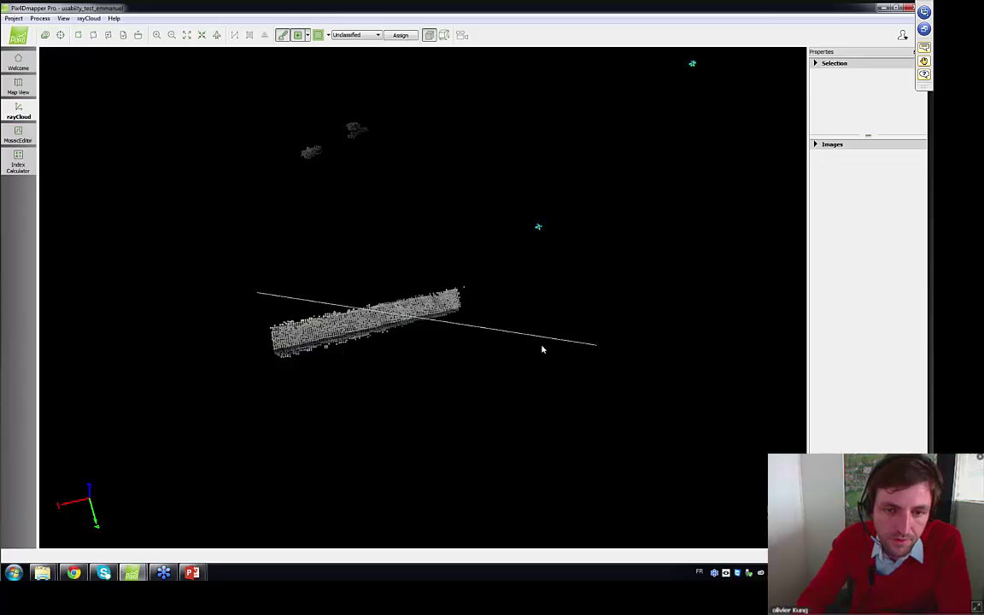
left_click(263, 395)
left_click(462, 367)
left_click(522, 330)
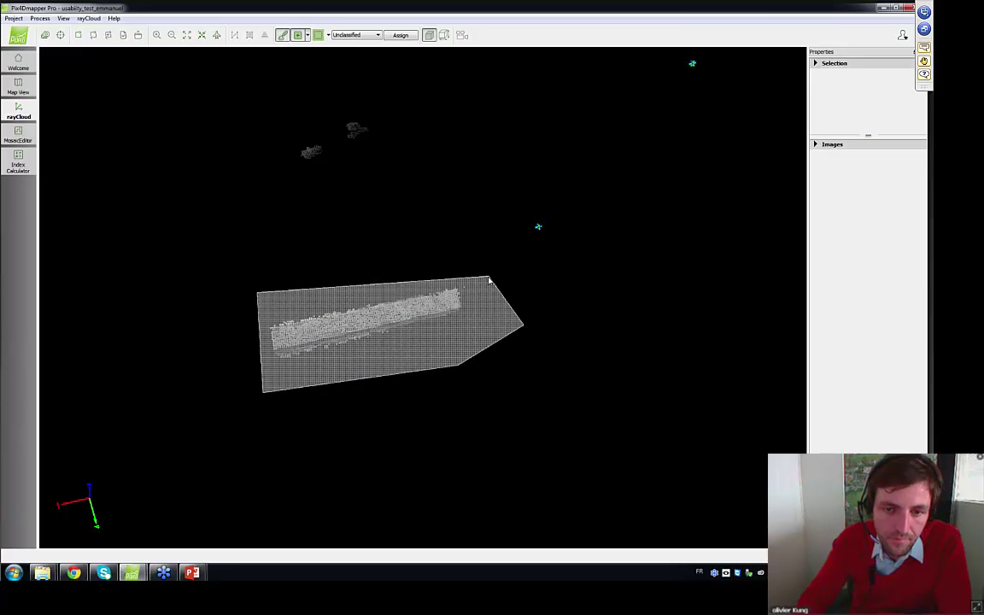
right_click(397, 267)
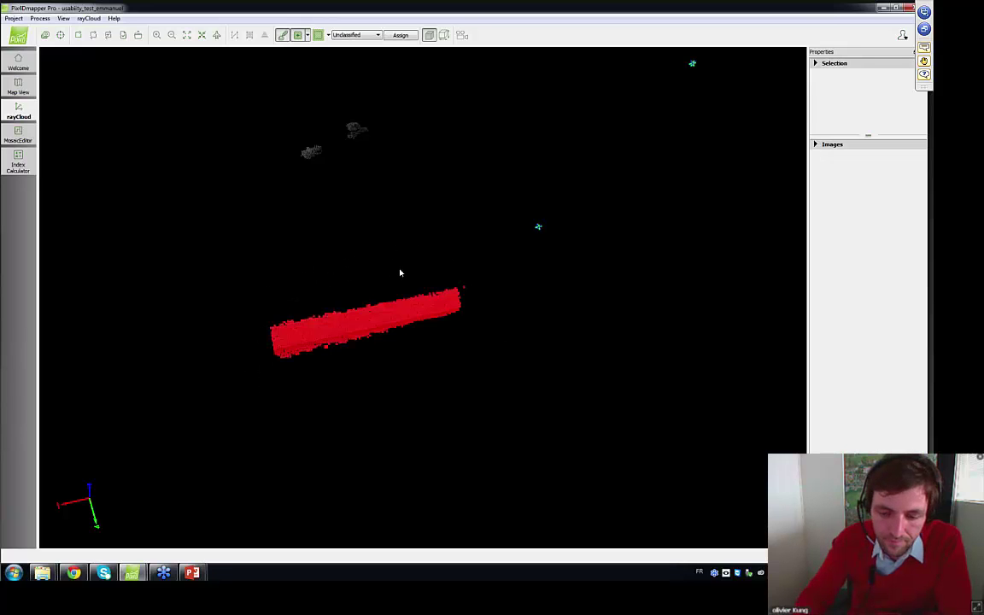
key("Delete")
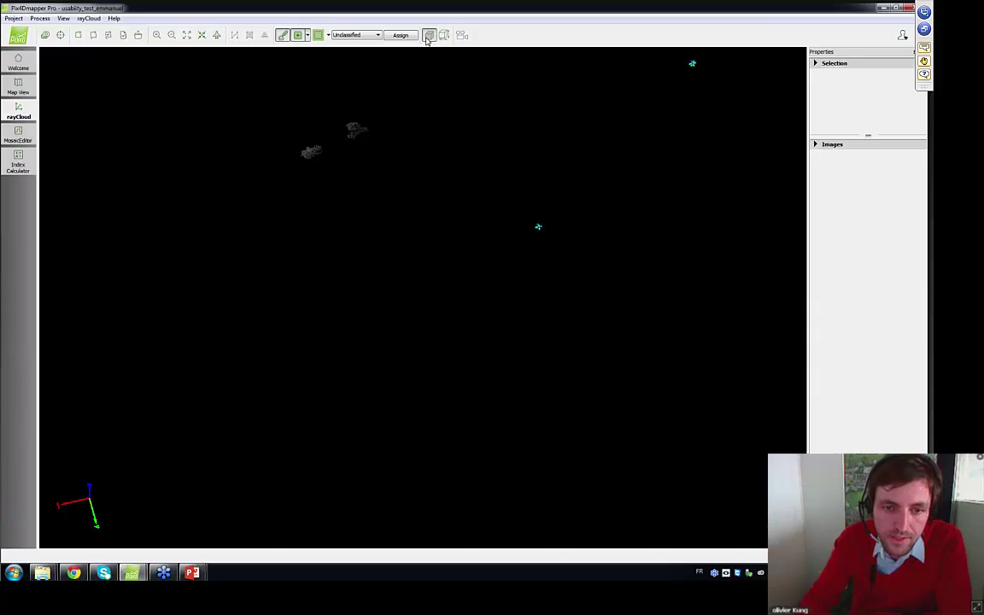
- Turn off point cloud clipping and inspect the area of the deleted conveyor section from several angles
left_click(428, 41)
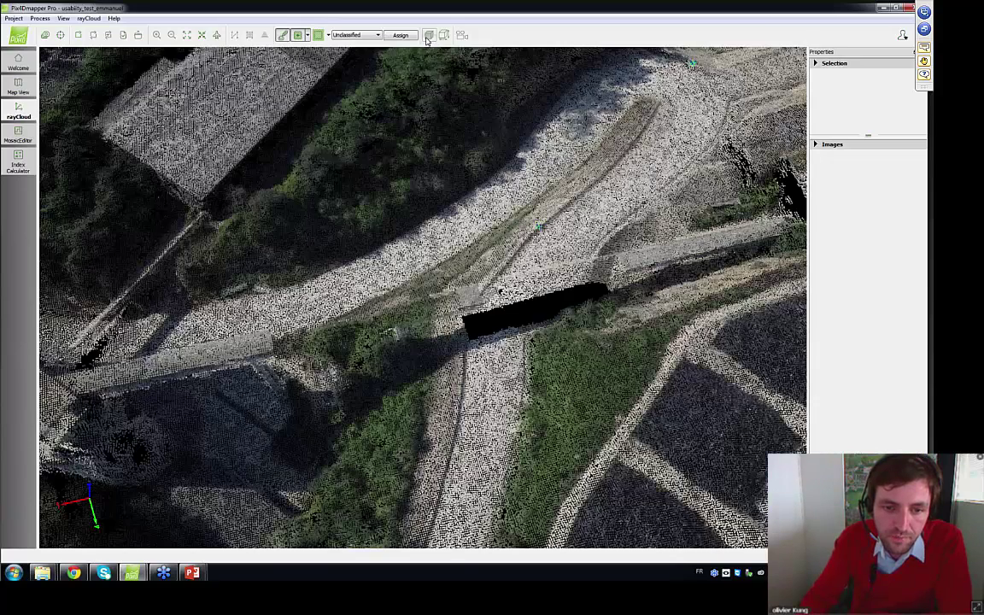
left_click_drag(392, 401, 681, 259)
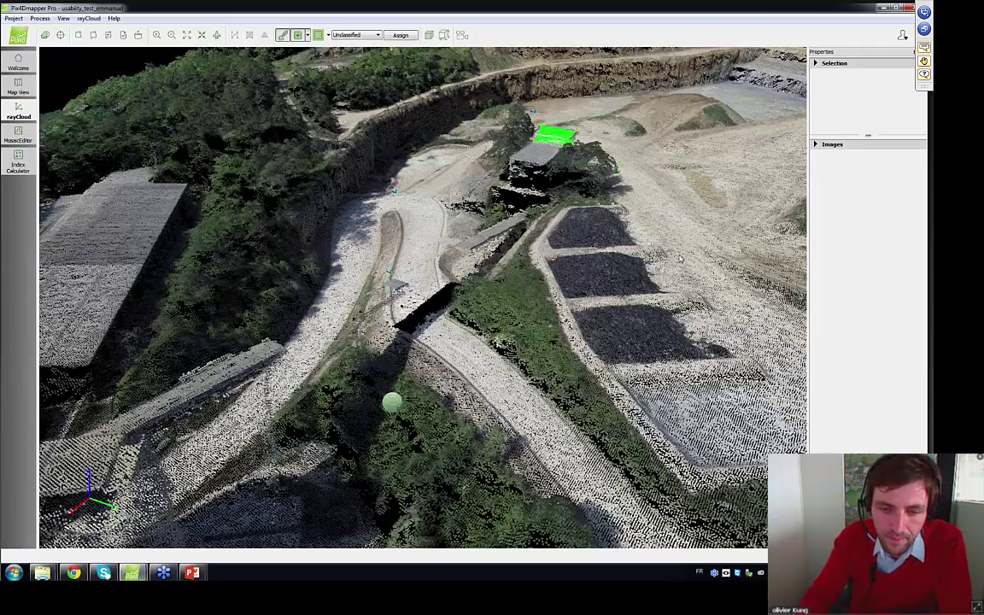
left_click_drag(681, 259, 697, 504)
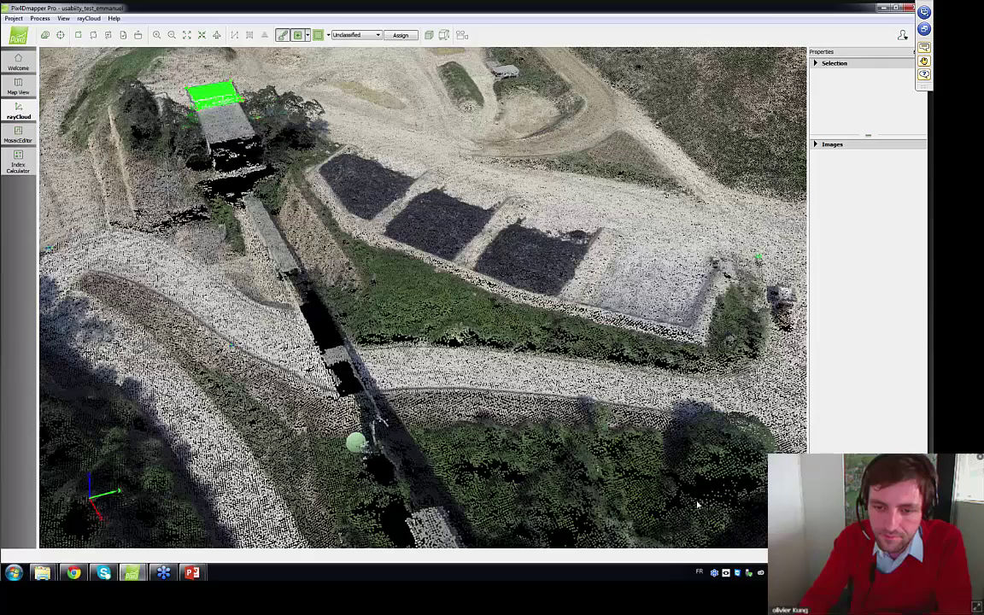
left_click_drag(697, 505, 615, 448)
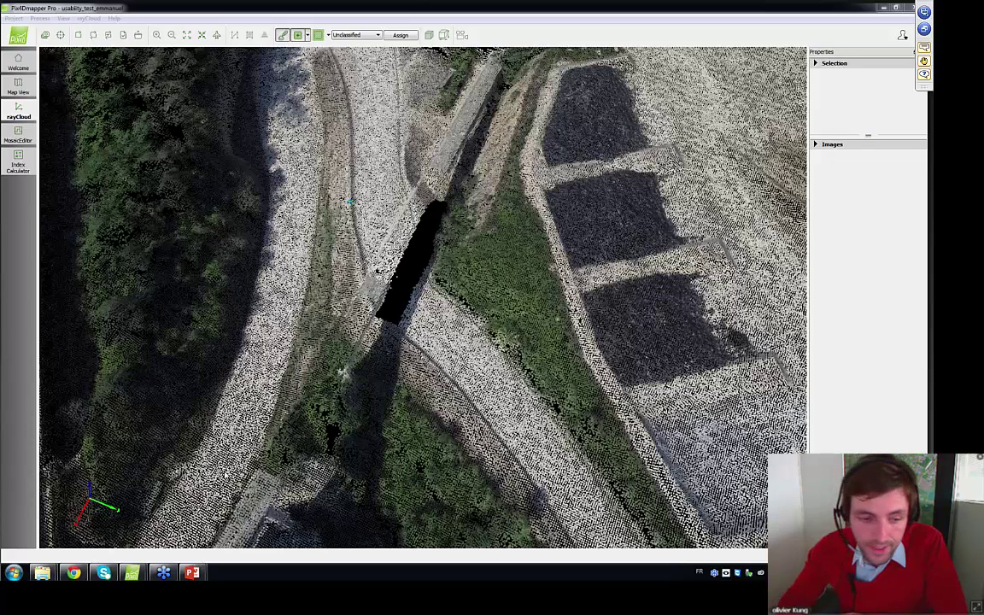
- Switch to Chrome, review the introduction of the Pix4D support article on designing the images acquisition plan, and return to Pix4Dmapper
left_click(75, 572)
scroll(343, 180, "up", 15)
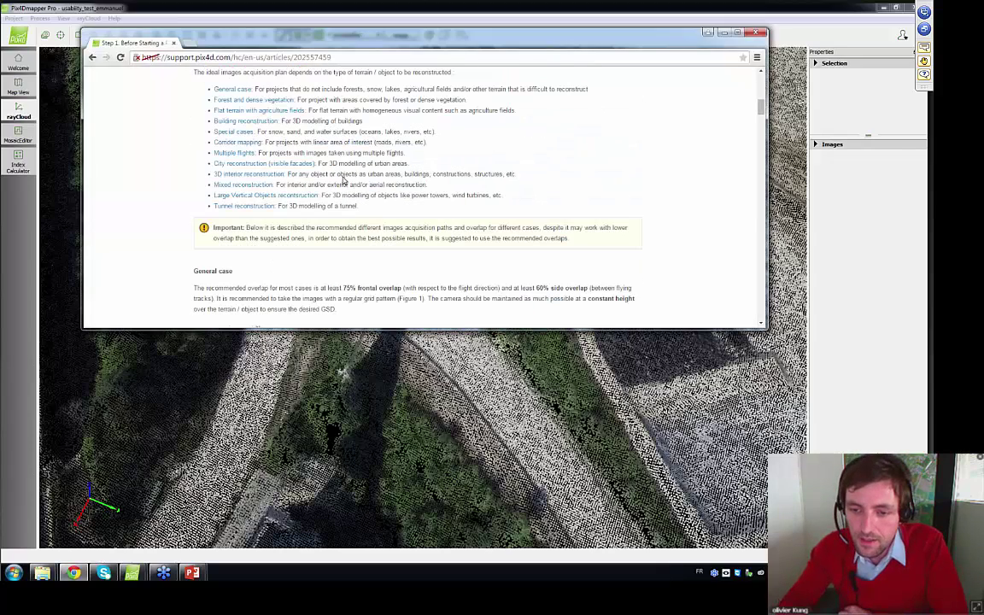
scroll(343, 180, "up", 5)
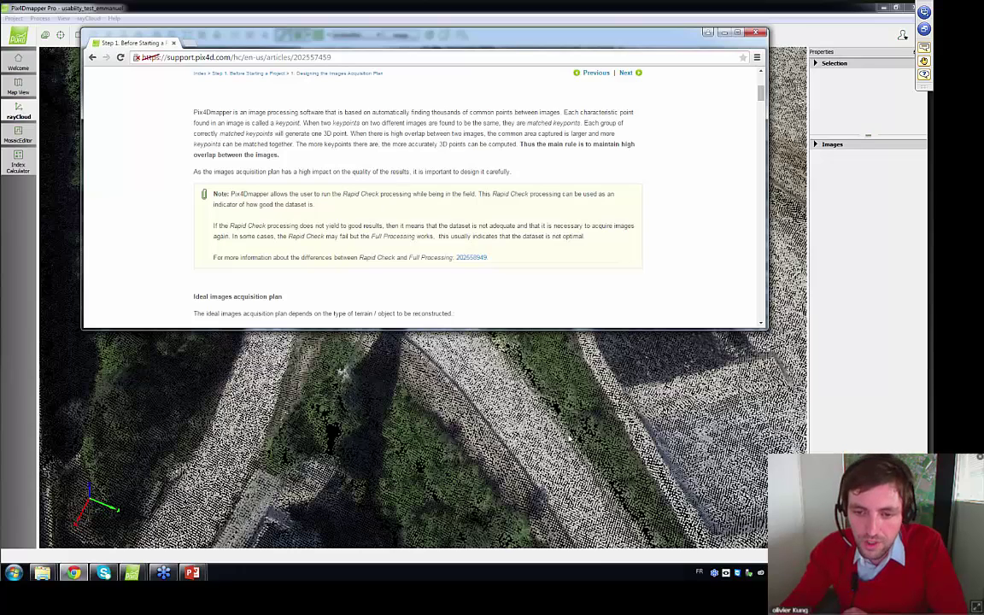
left_click(581, 448)
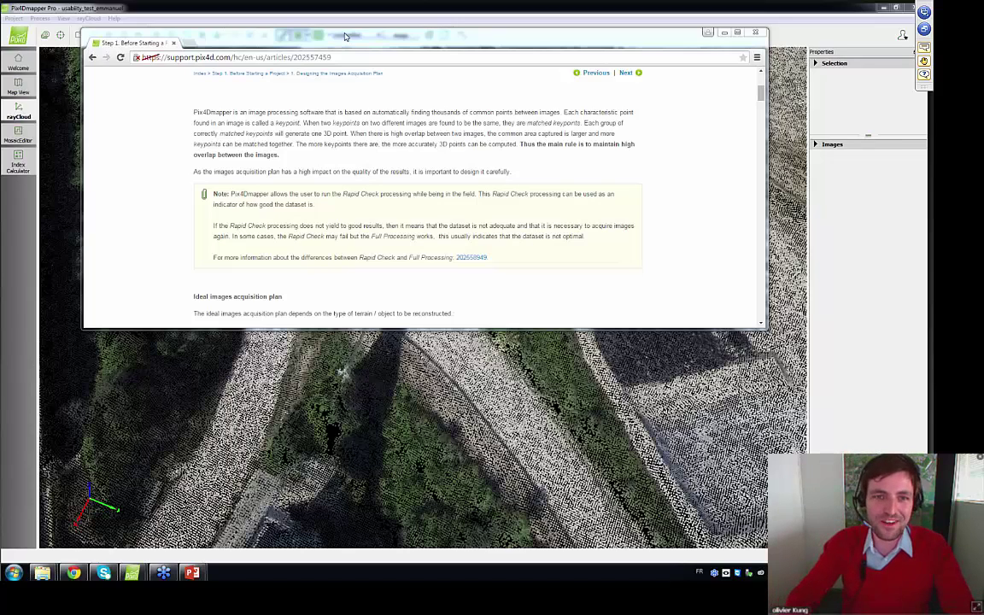
left_click_drag(355, 47, 357, 114)
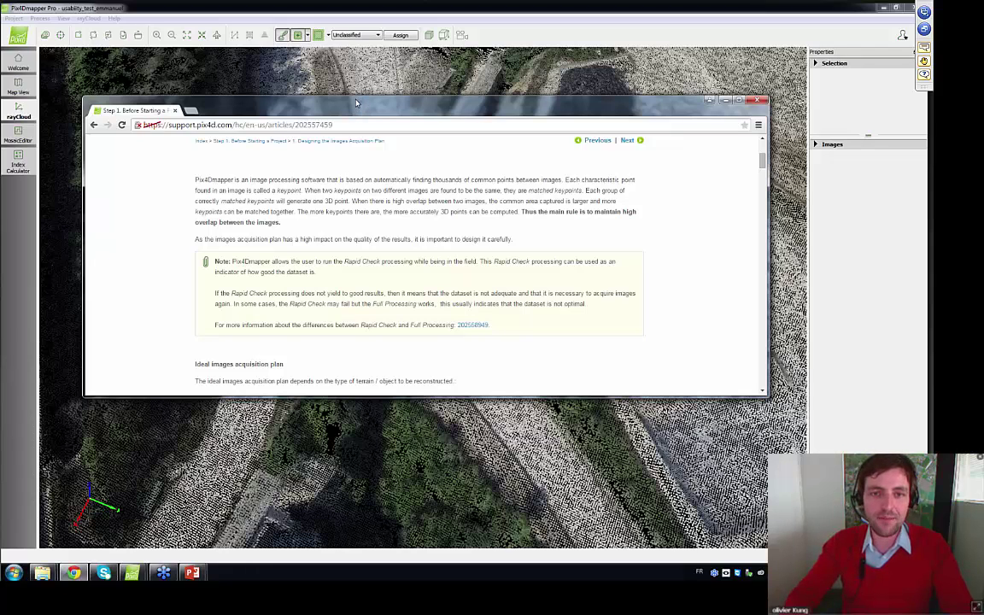
left_click(362, 89)
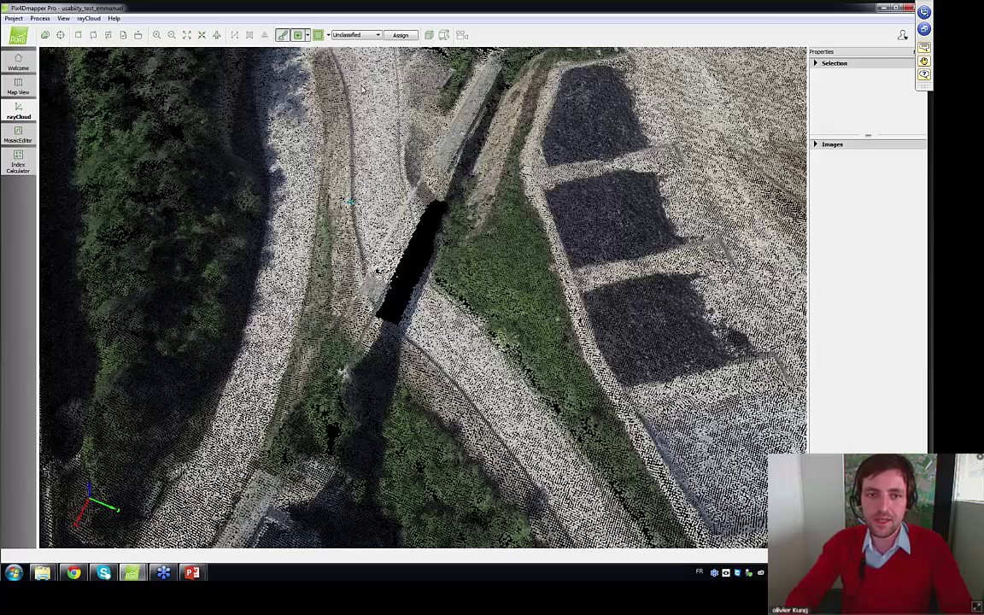
- Examine the whole quarry point cloud together with the initial and computed camera positions above it
left_click_drag(362, 89, 365, 107)
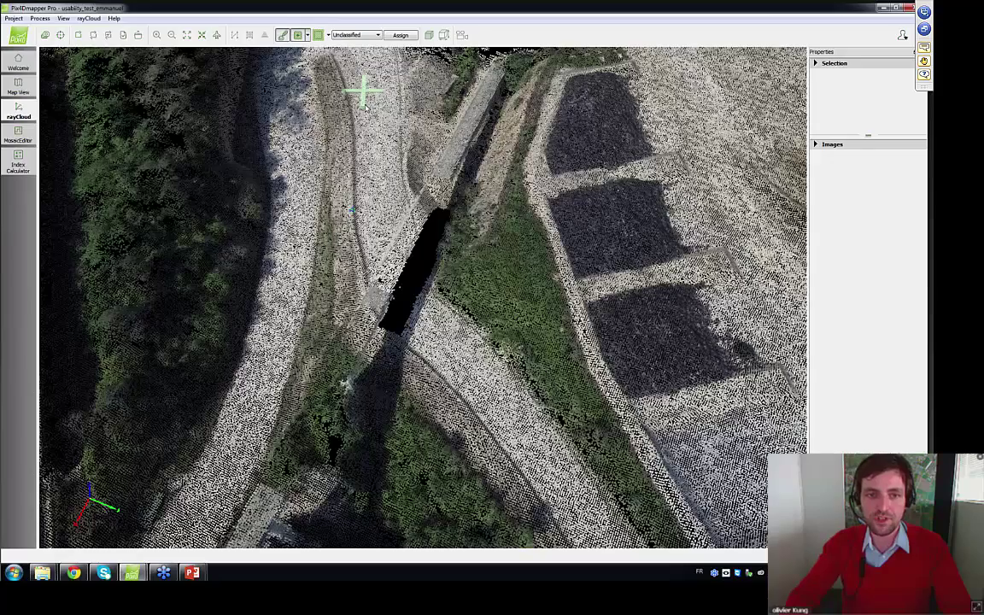
left_click_drag(366, 105, 305, 268)
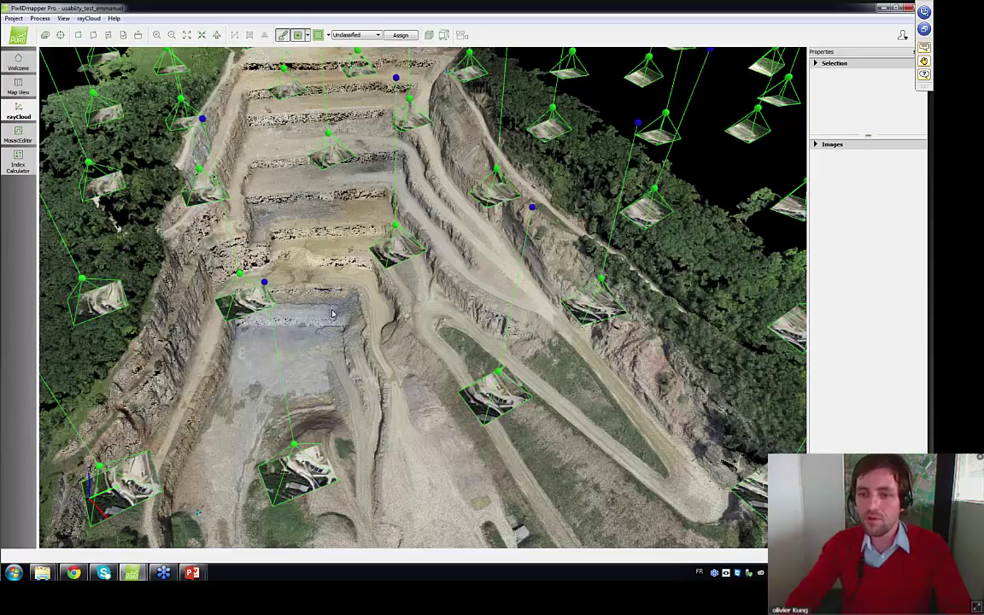
scroll(333, 315, "down", 10)
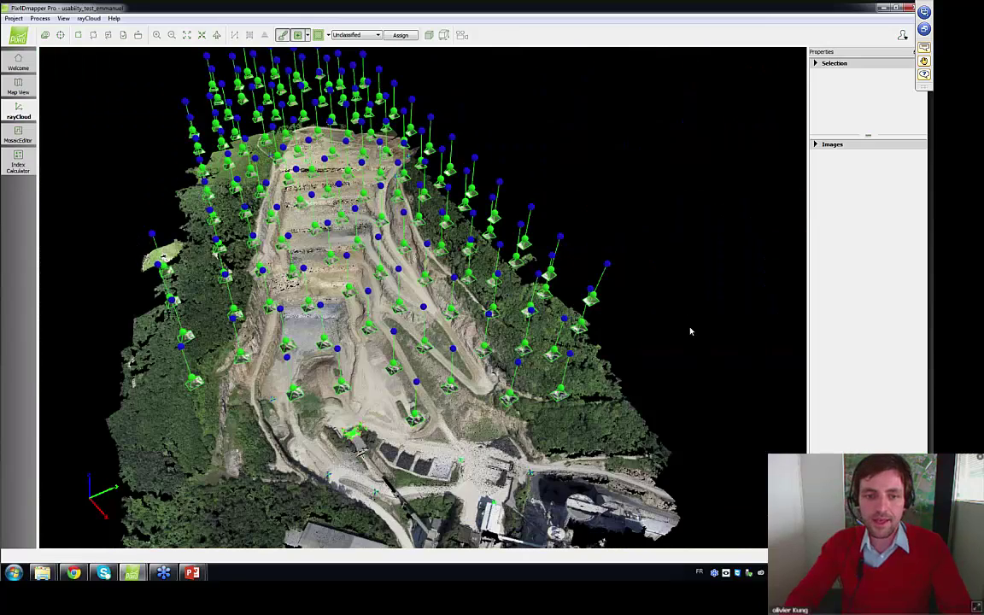
scroll(691, 332, "up", 3)
left_click_drag(690, 332, 332, 362)
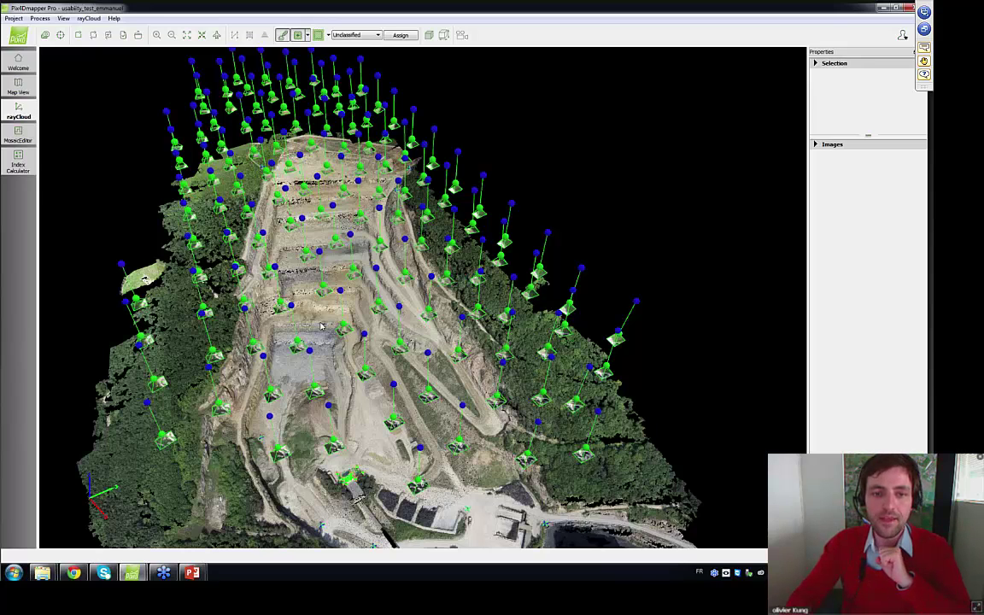
left_click_drag(321, 325, 319, 352)
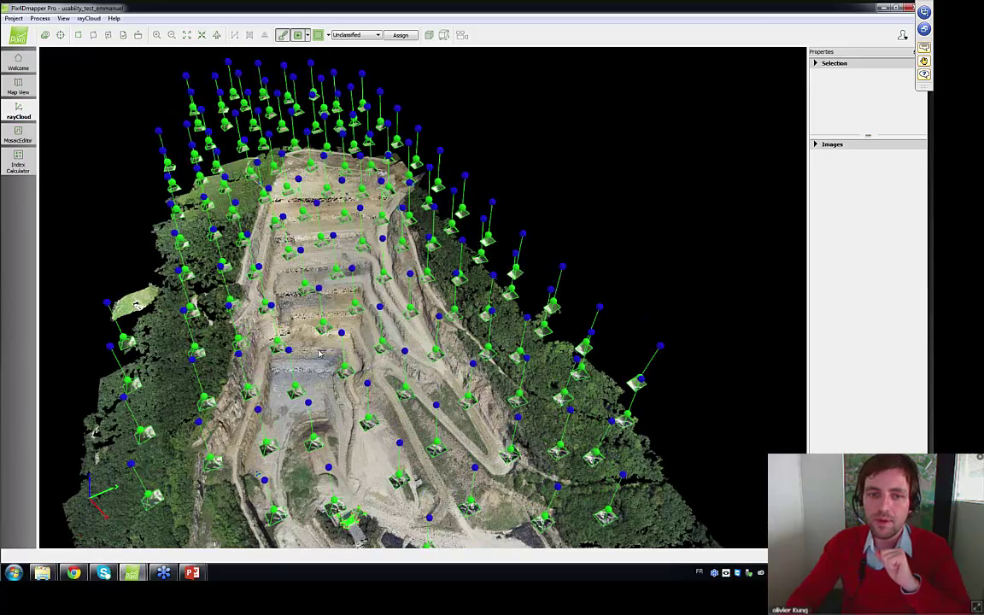